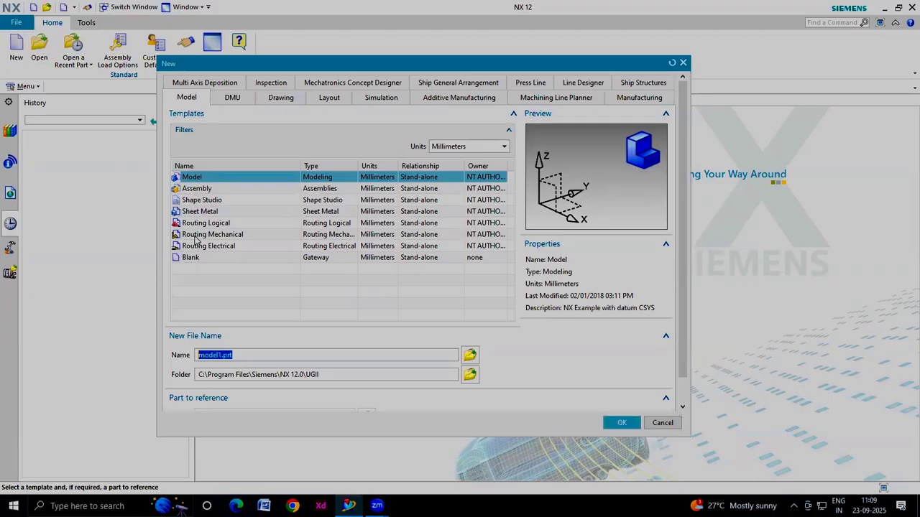
Create a new part from the Model template in millimetres, keeping the name model1.prt
click(193, 180)
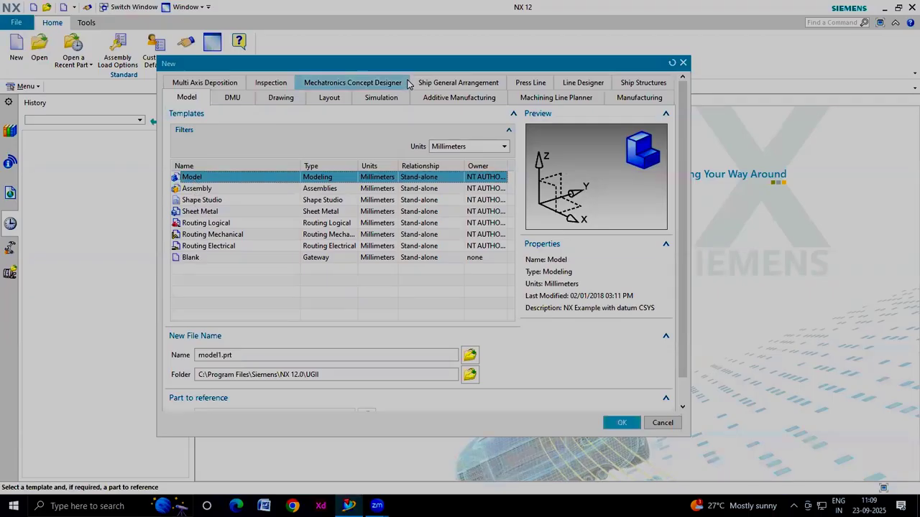
drag(411, 67, 389, 23)
drag(215, 311, 162, 314)
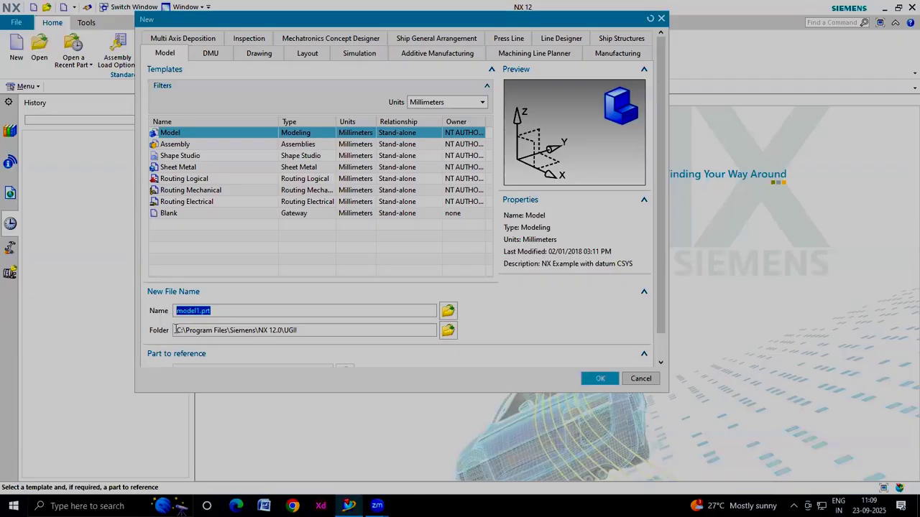
click(175, 331)
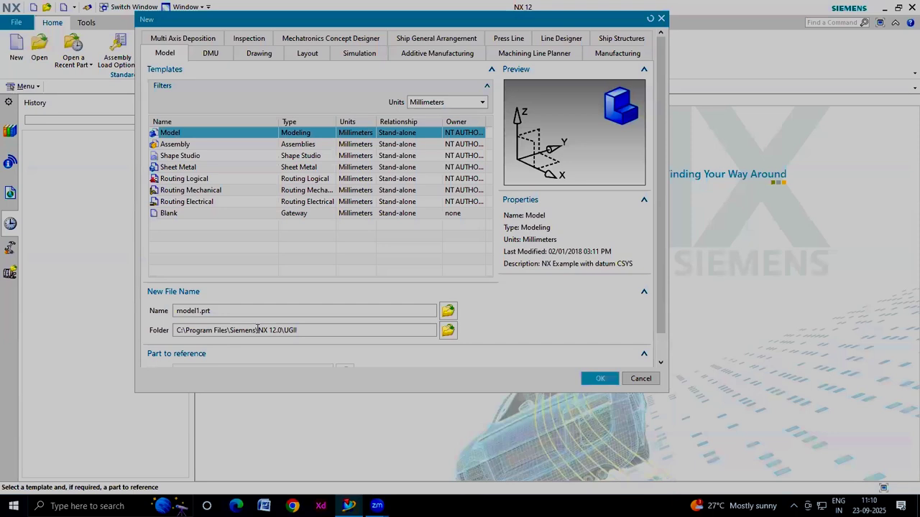
double_click(289, 331)
drag(449, 18, 423, 8)
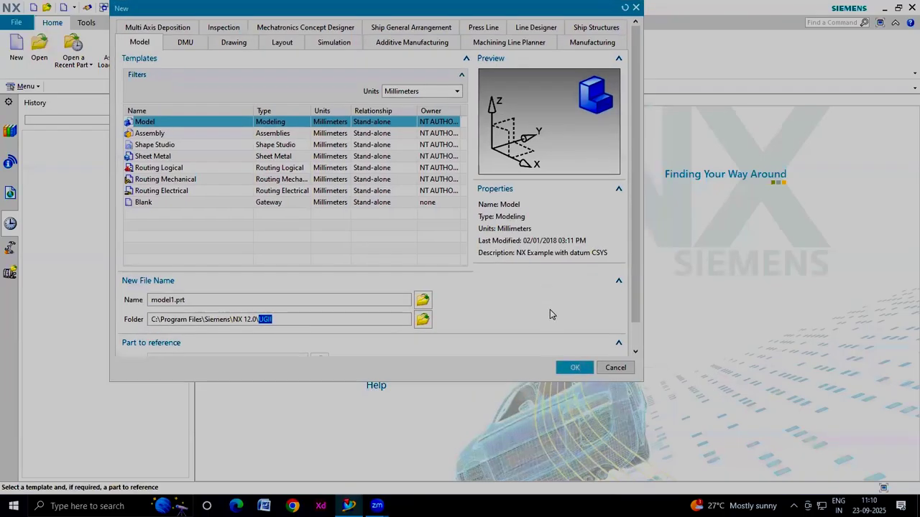
click(573, 367)
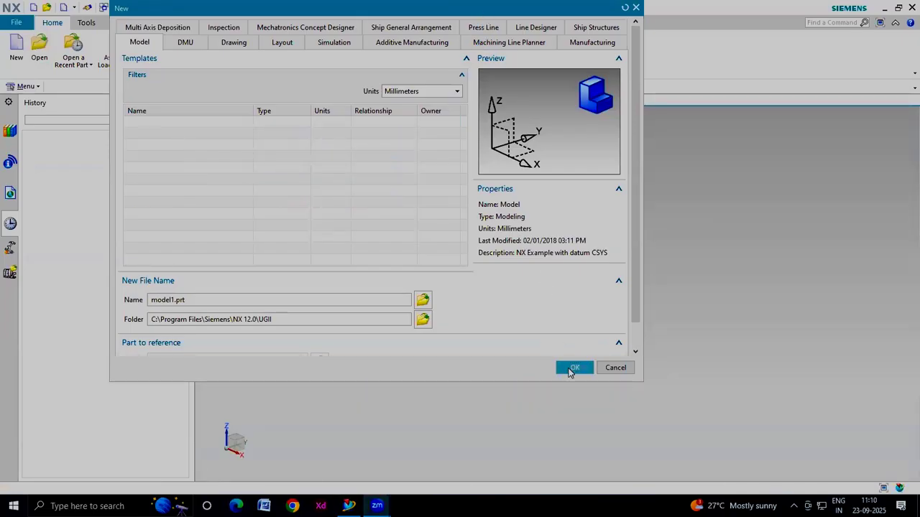
click(574, 368)
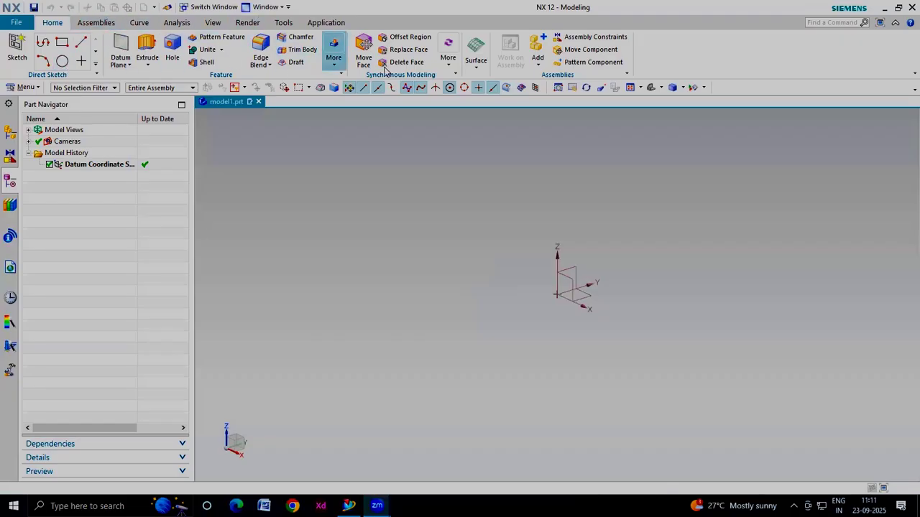
Browse the ribbon tabs from Assemblies through Application
click(95, 24)
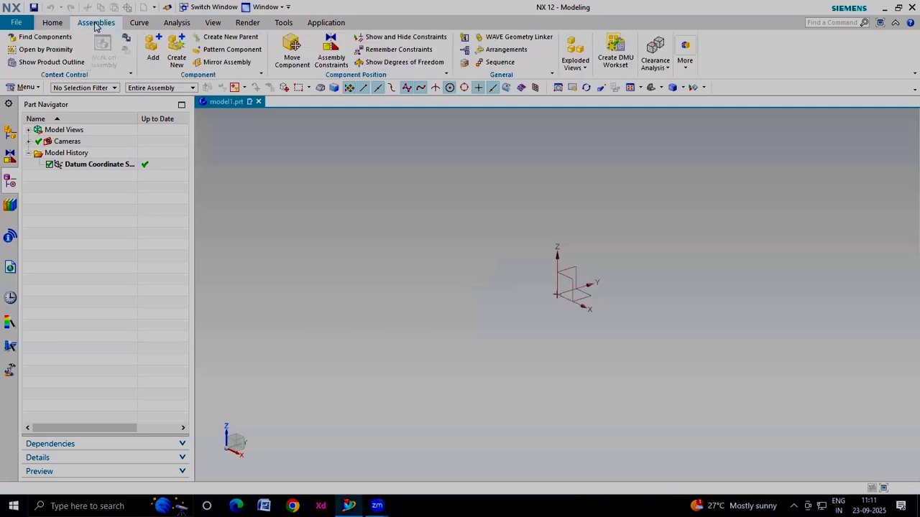
click(138, 23)
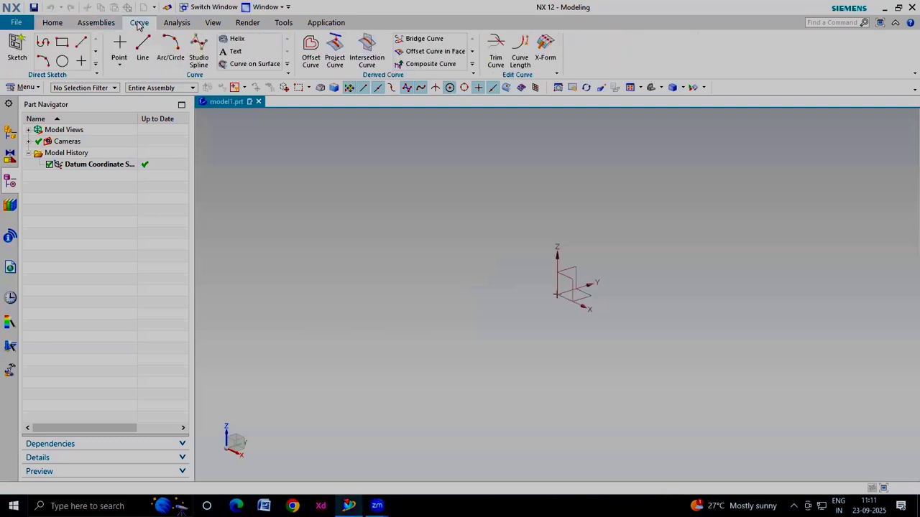
click(176, 23)
click(213, 23)
click(248, 23)
click(284, 23)
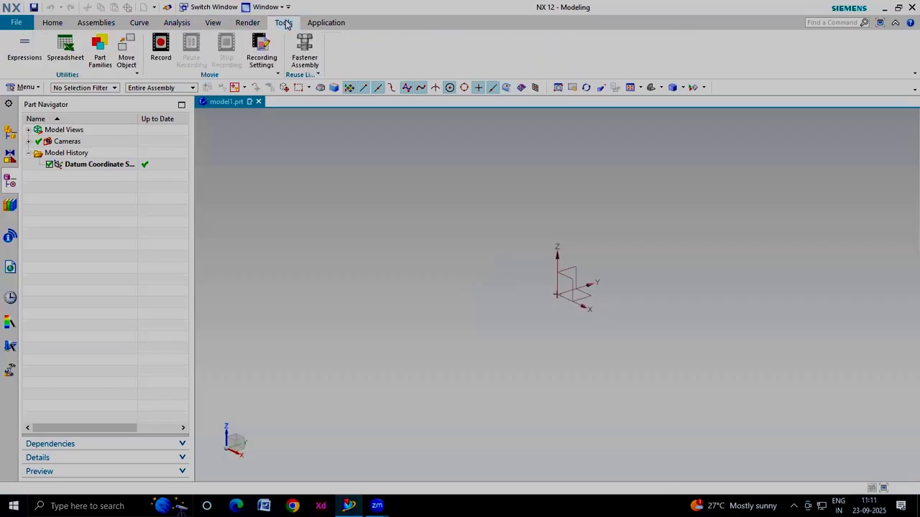
click(324, 24)
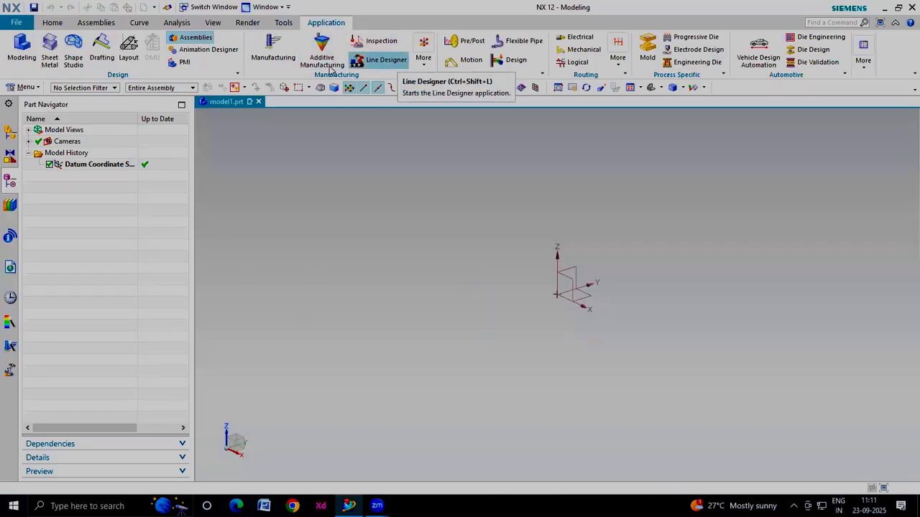
Return to the Modeling application and create a sketch on the XY plane of the datum coordinate system
click(21, 49)
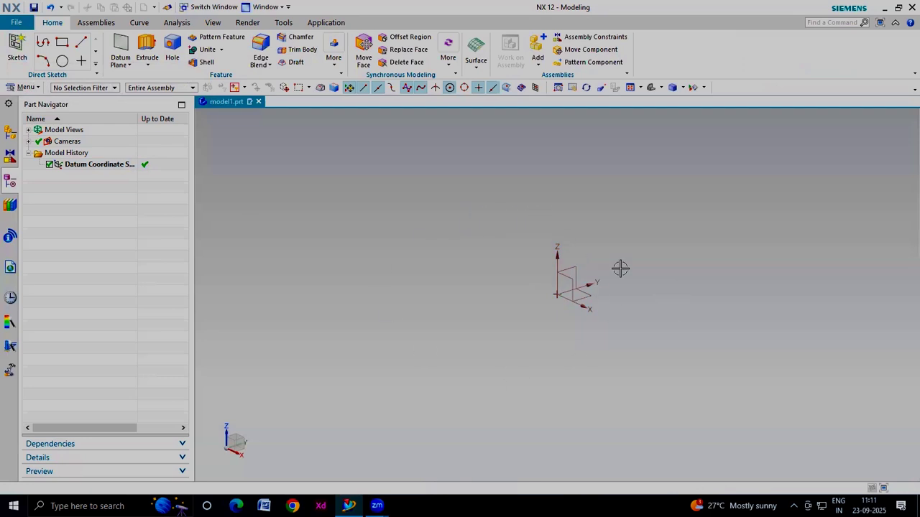
click(15, 46)
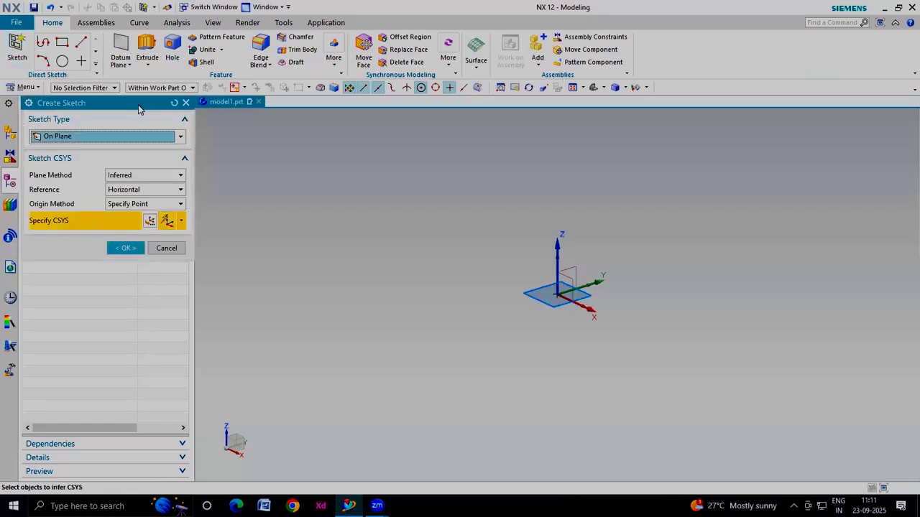
drag(138, 107, 262, 155)
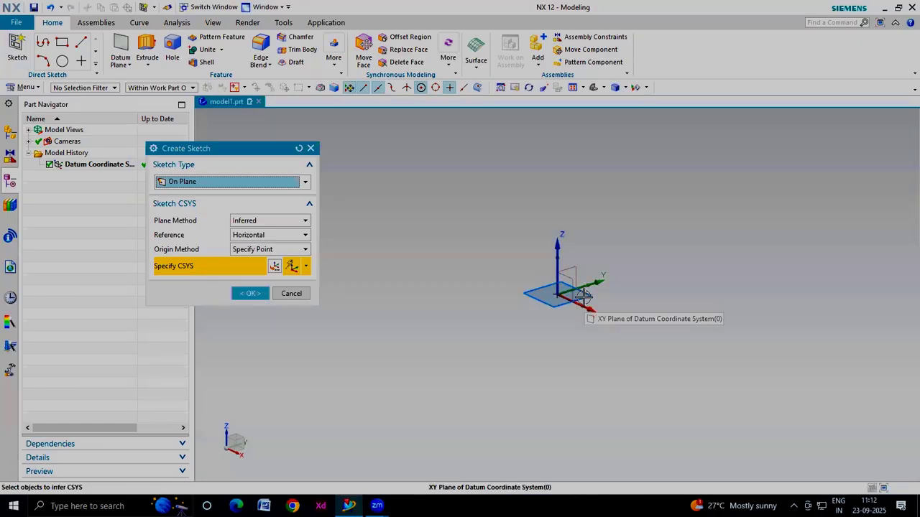
click(584, 296)
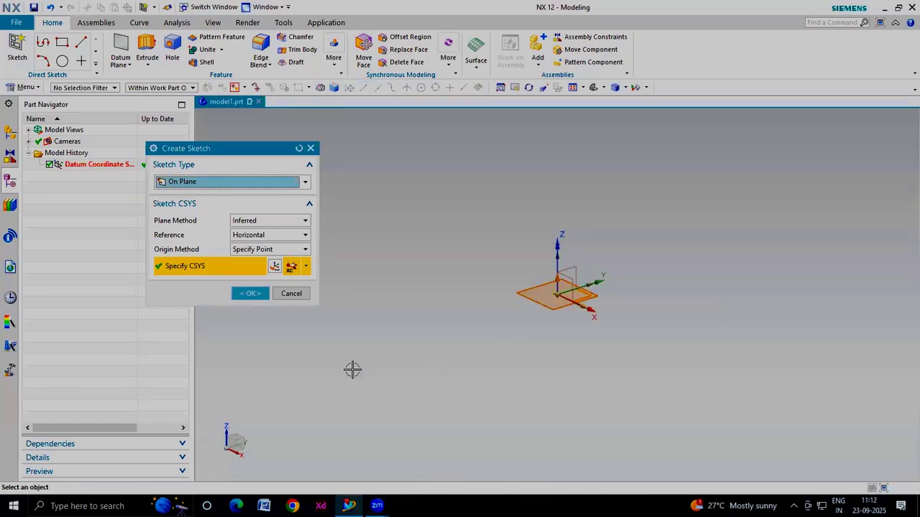
click(242, 297)
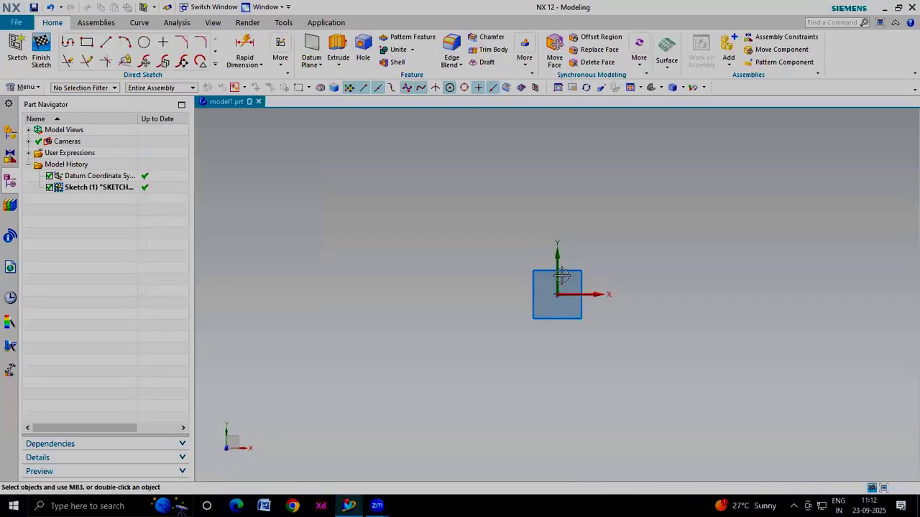
click(87, 41)
click(215, 64)
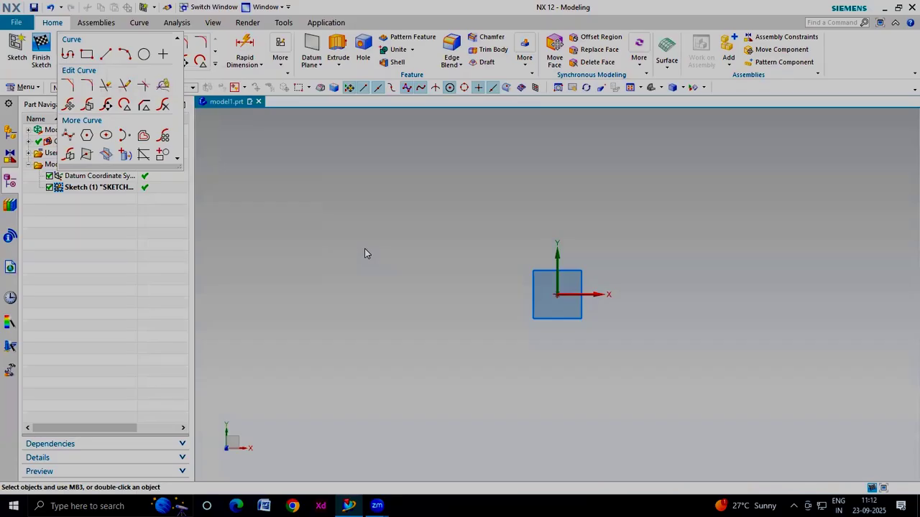
click(336, 306)
key(l)
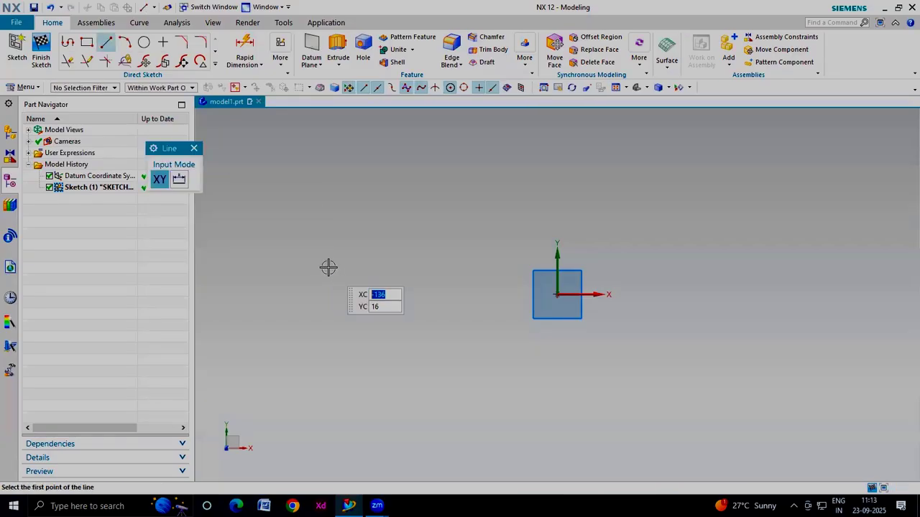
drag(165, 153, 319, 193)
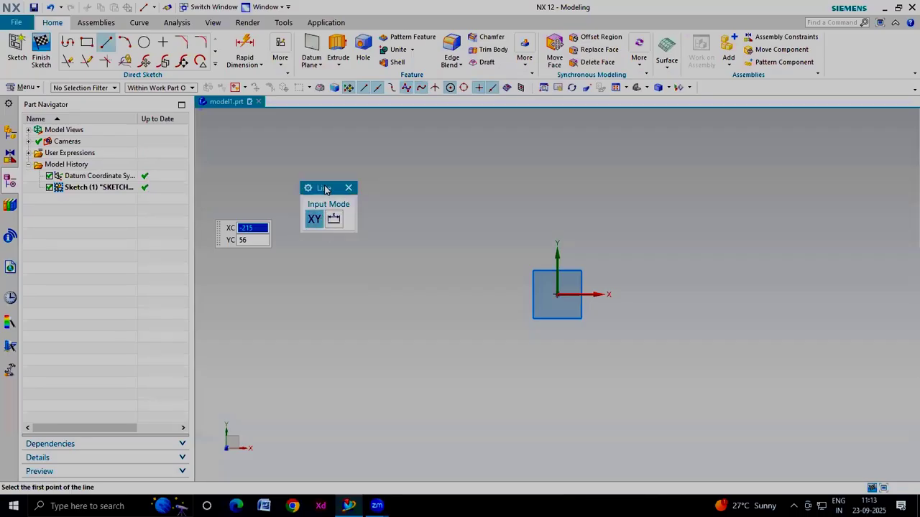
click(348, 188)
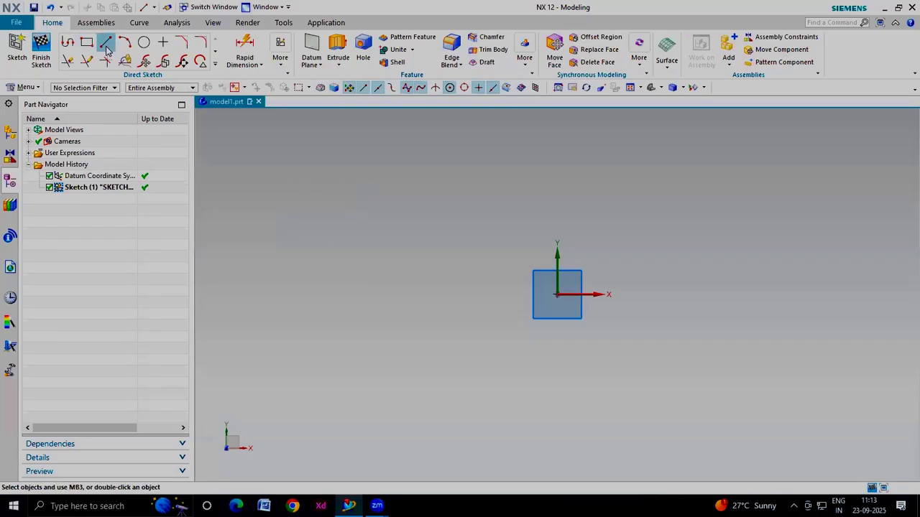
Draw a 50 mm line from the sketch origin at an angle of 0°
click(105, 44)
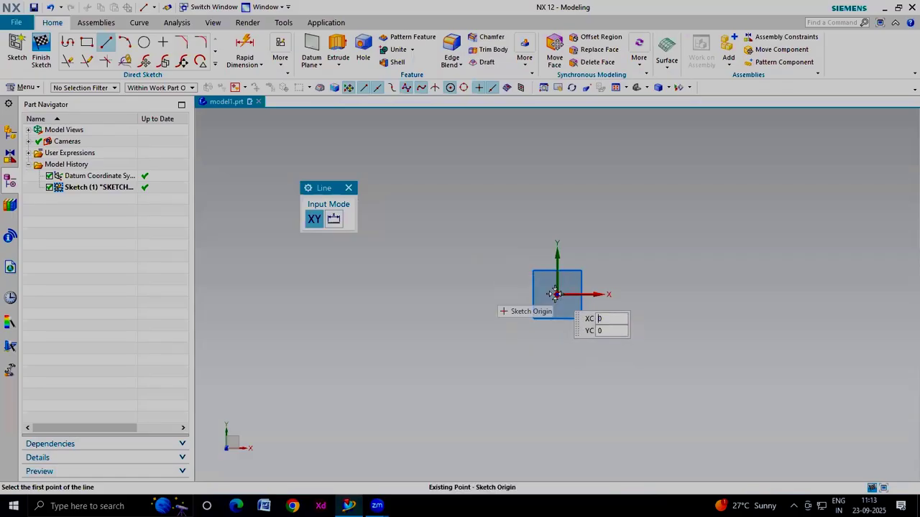
click(554, 293)
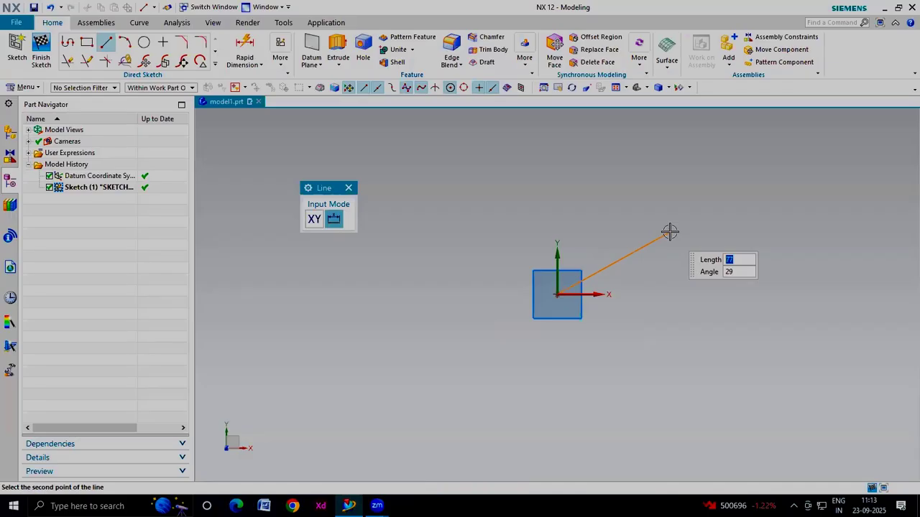
text(50)
key(Tab)
text(0)
key(Return)
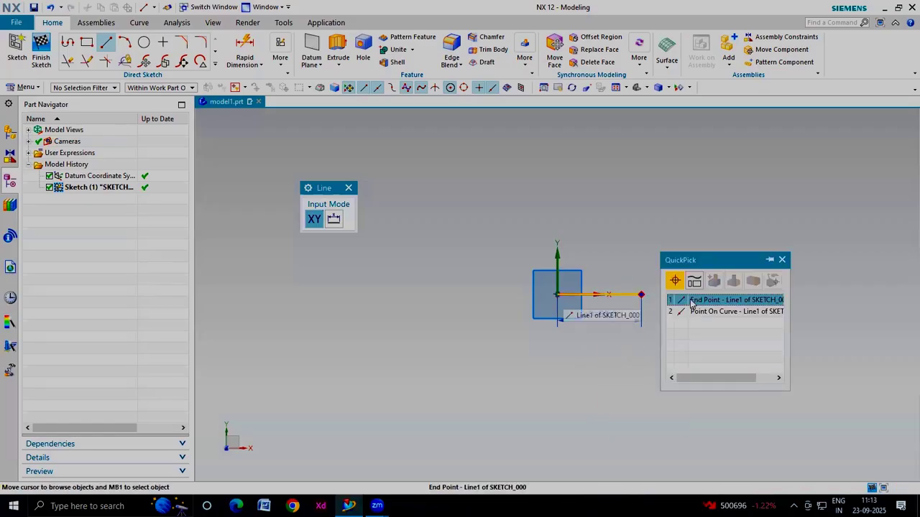
Draw a second 50 mm line from the first line's end point at 45°, then exit the Line tool
click(692, 299)
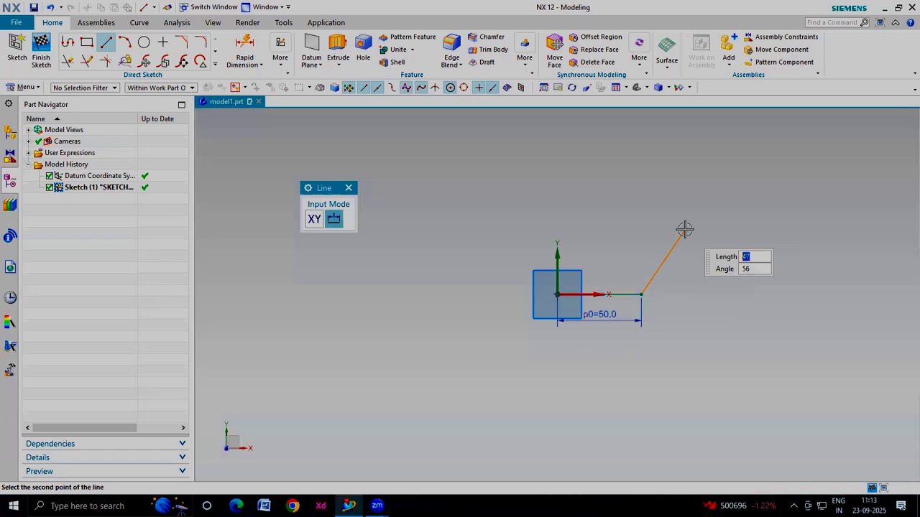
text(50)
key(Tab)
text(45)
key(Return)
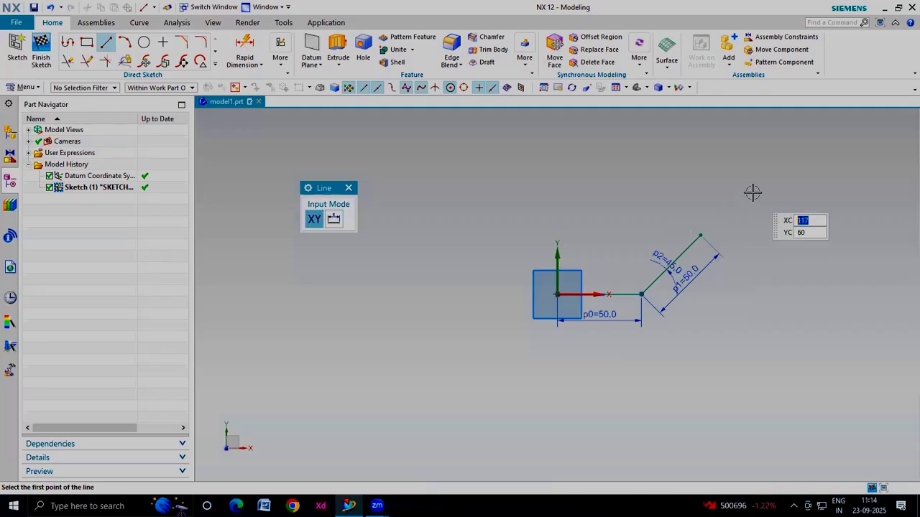
key(Escape)
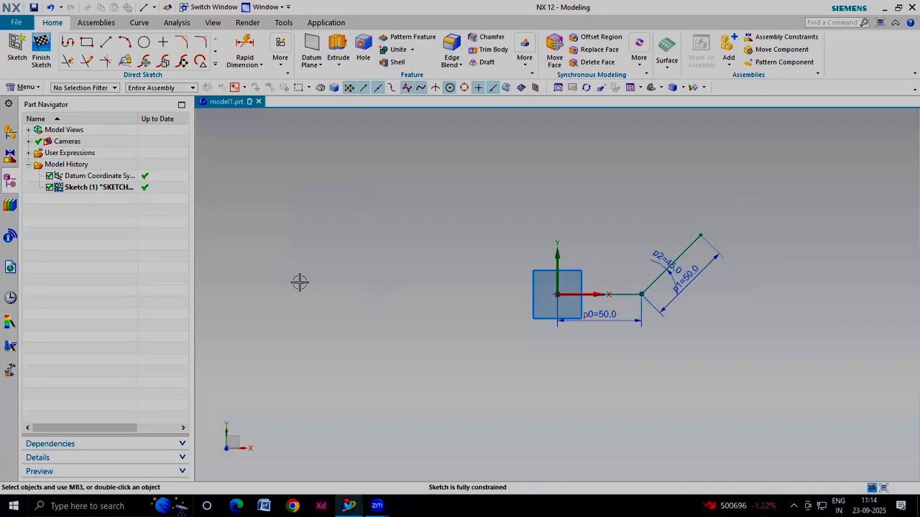
Draw a rectangle 50 mm wide and 100 mm high to the left of the origin
click(85, 43)
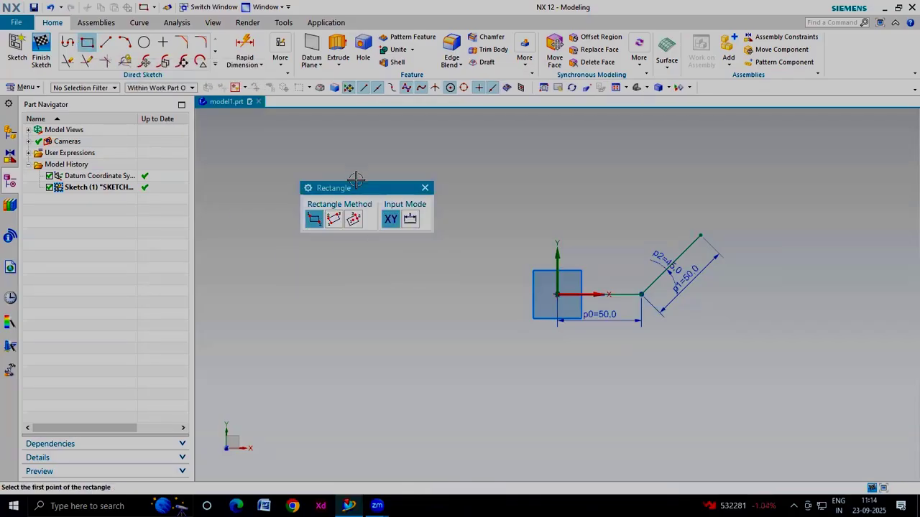
drag(353, 188, 358, 138)
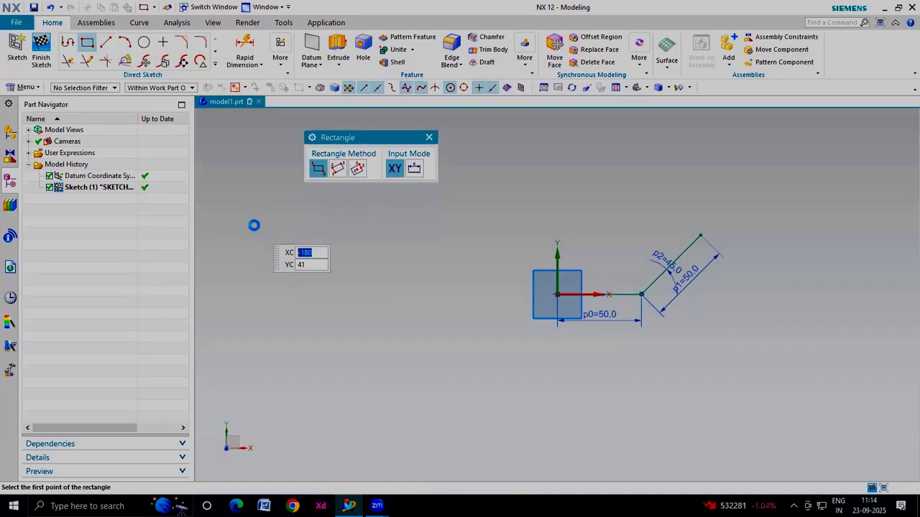
click(255, 226)
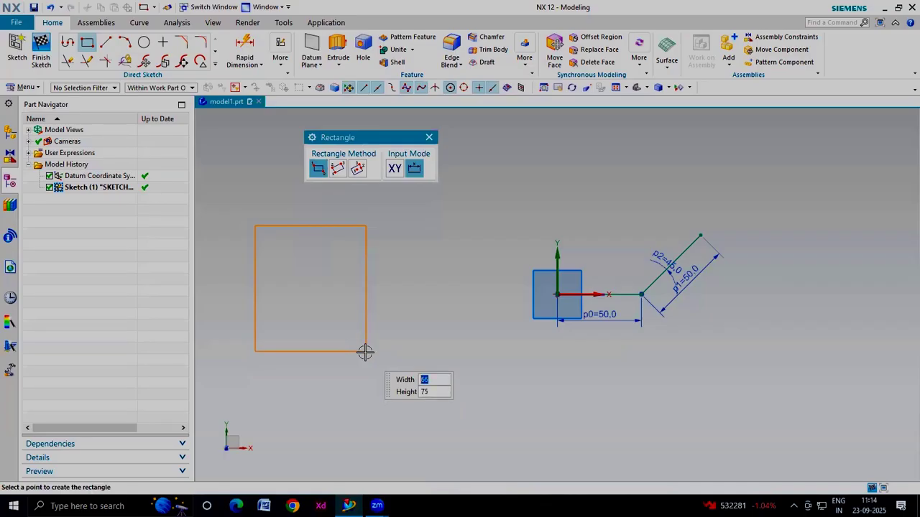
key(BackSpace)
text(50)
key(Tab)
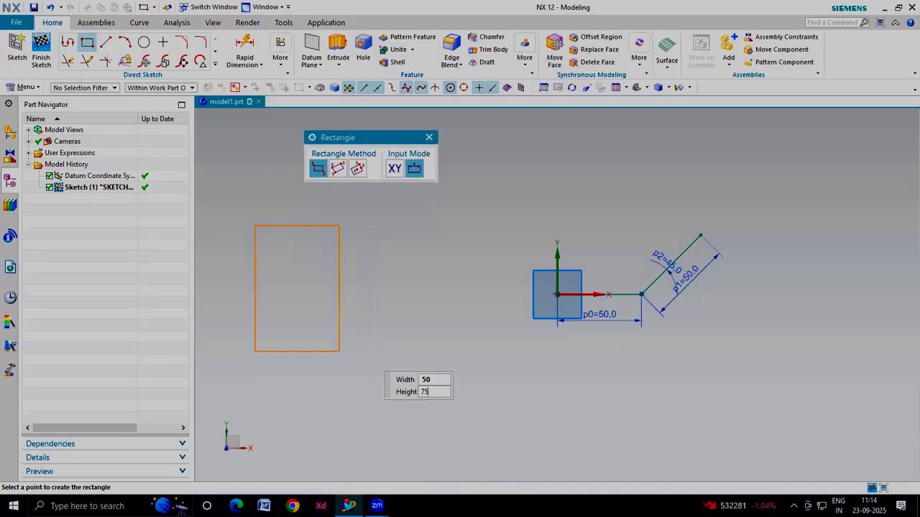
key(BackSpace)
key(BackSpace)
text(100)
key(Tab)
key(Return)
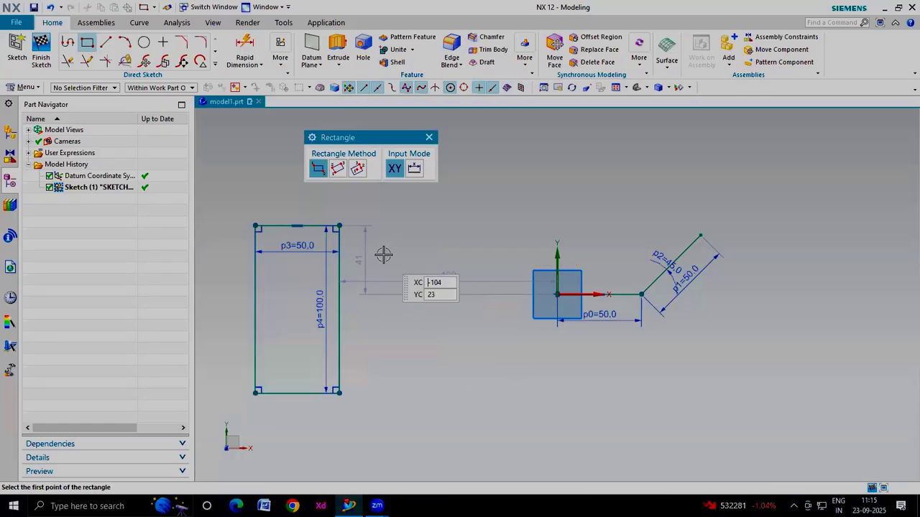
Turn off the display of sketch auto dimensions and close the Rectangle tool
click(281, 60)
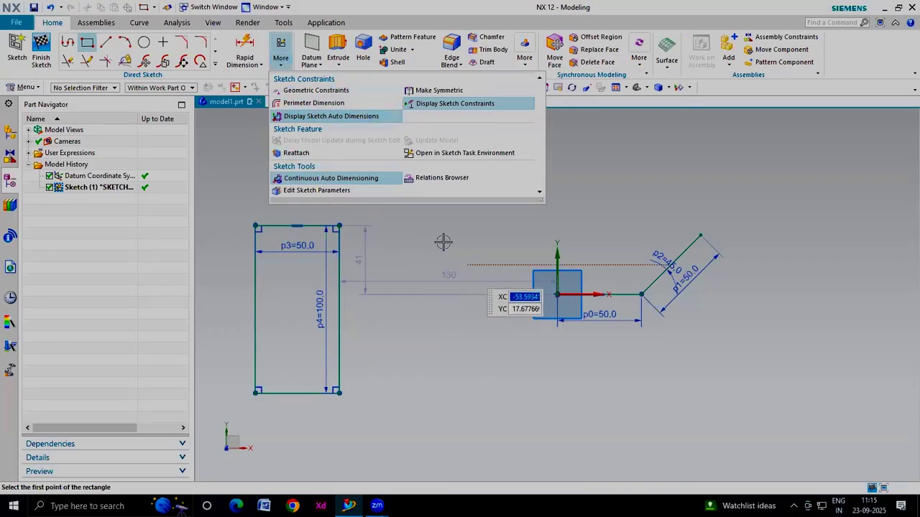
click(586, 373)
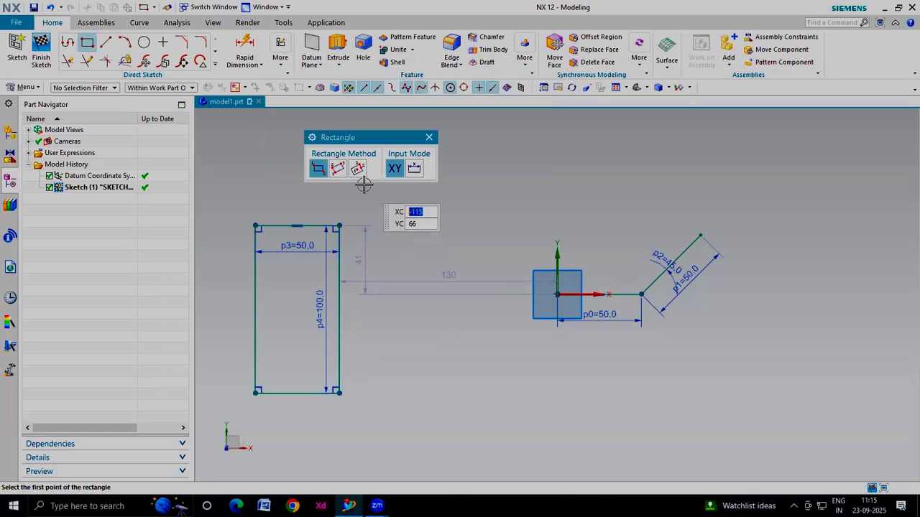
click(283, 67)
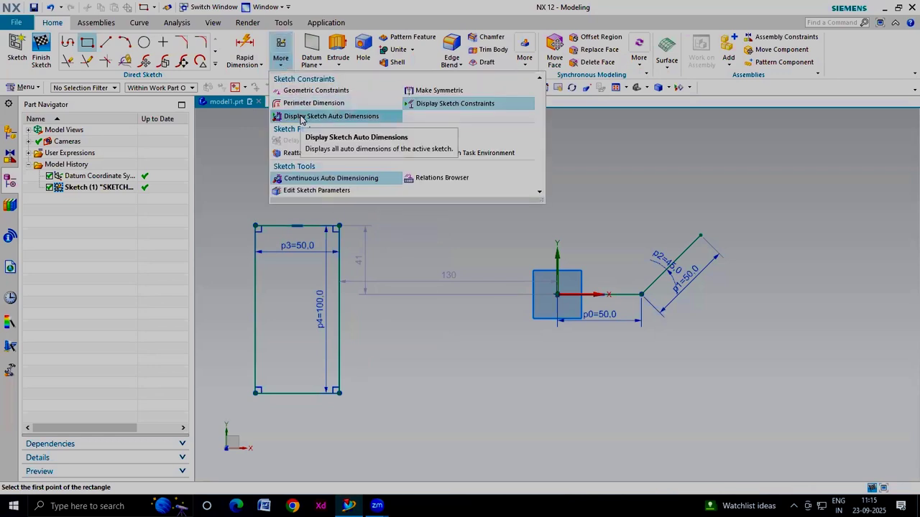
click(301, 117)
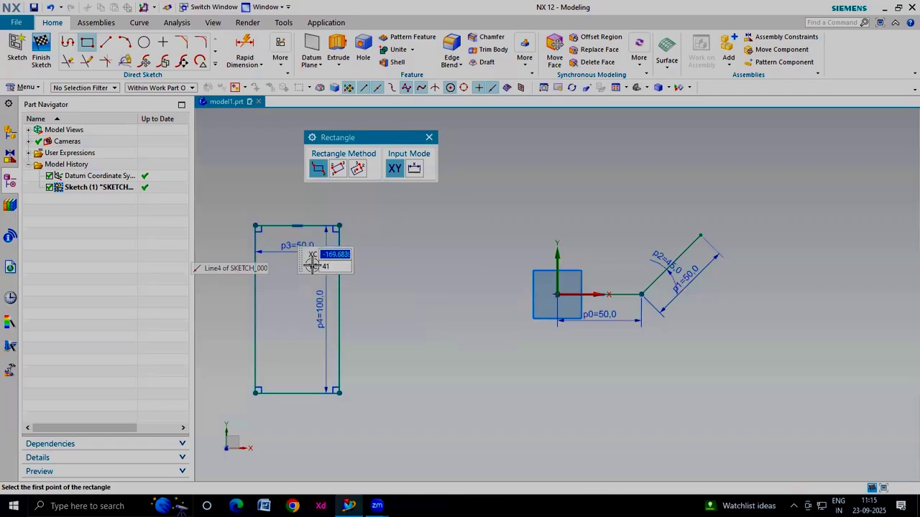
click(429, 137)
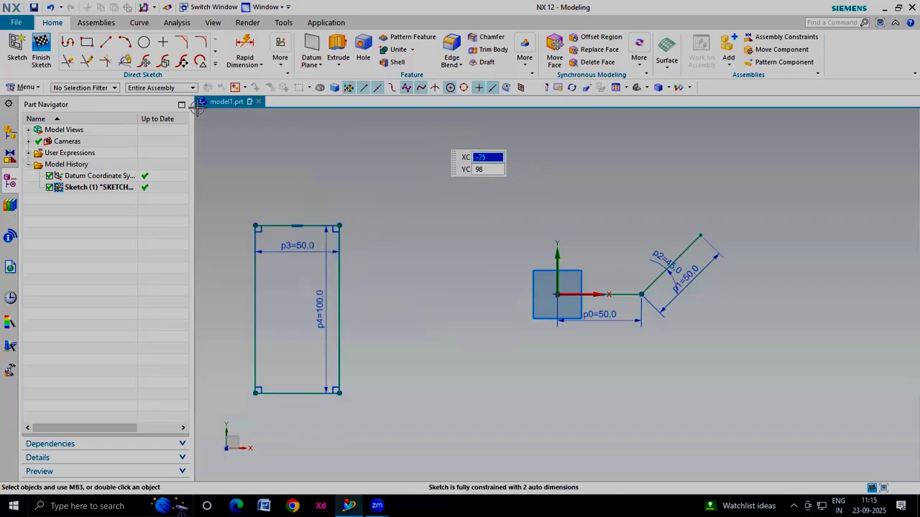
click(87, 43)
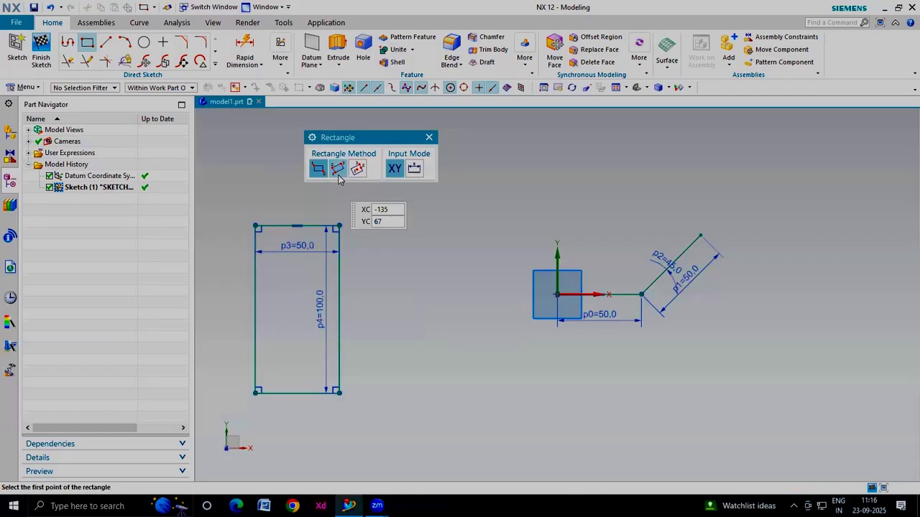
click(341, 175)
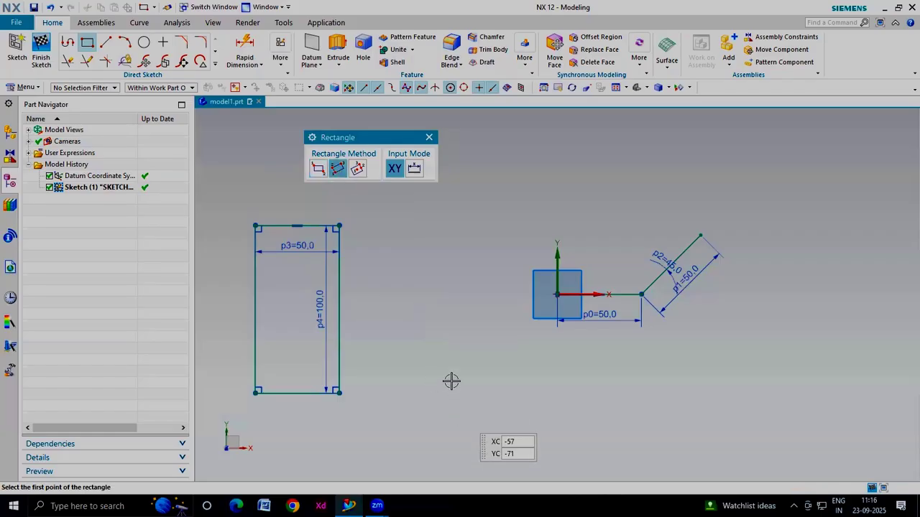
click(392, 264)
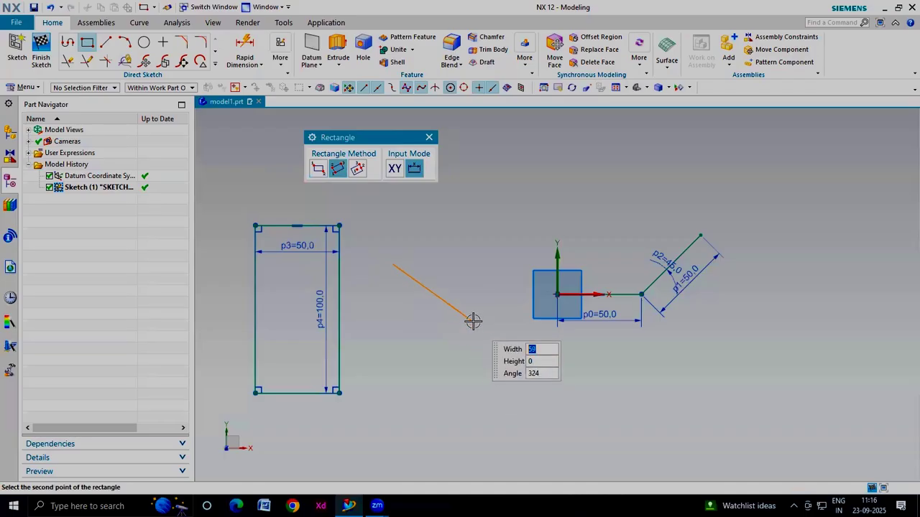
click(473, 321)
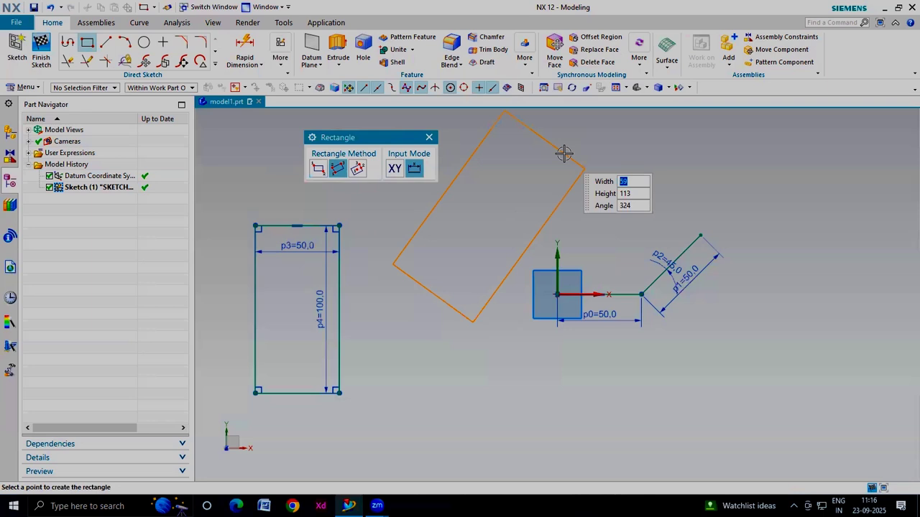
key(Escape)
key(Escape)
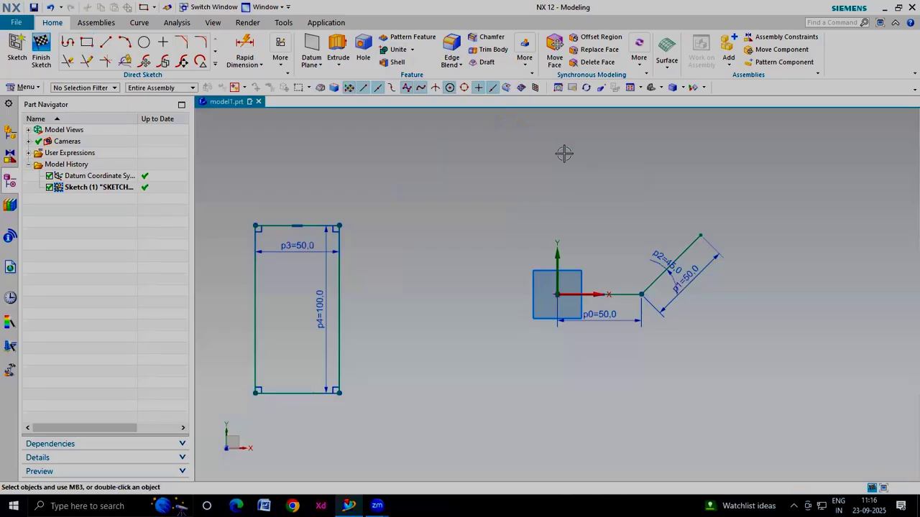
Draw a three-point rectangle 50 mm wide and 100 mm high at an angle of 45°, then close the Rectangle tool
click(88, 45)
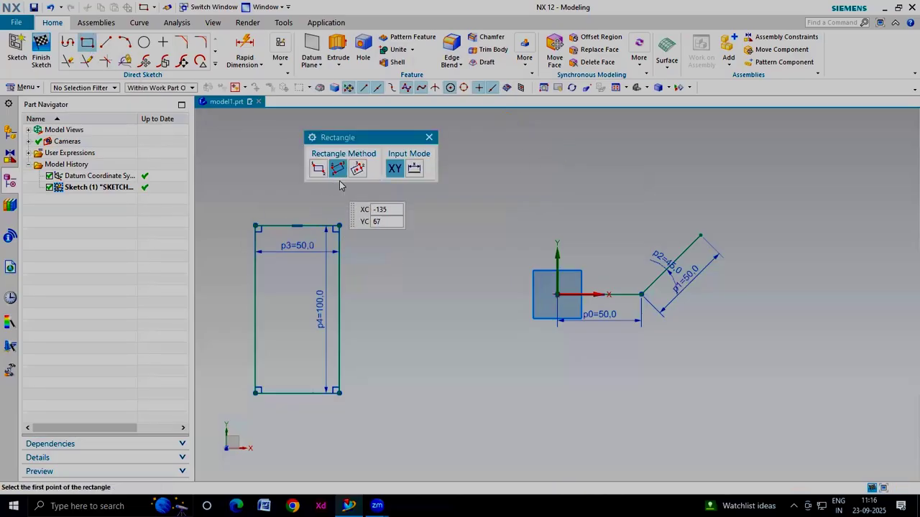
click(392, 242)
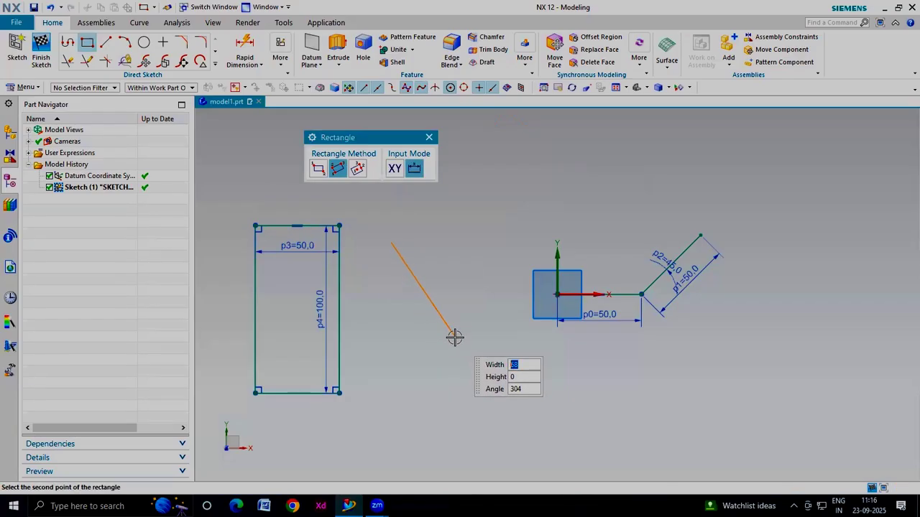
text(50)
key(Tab)
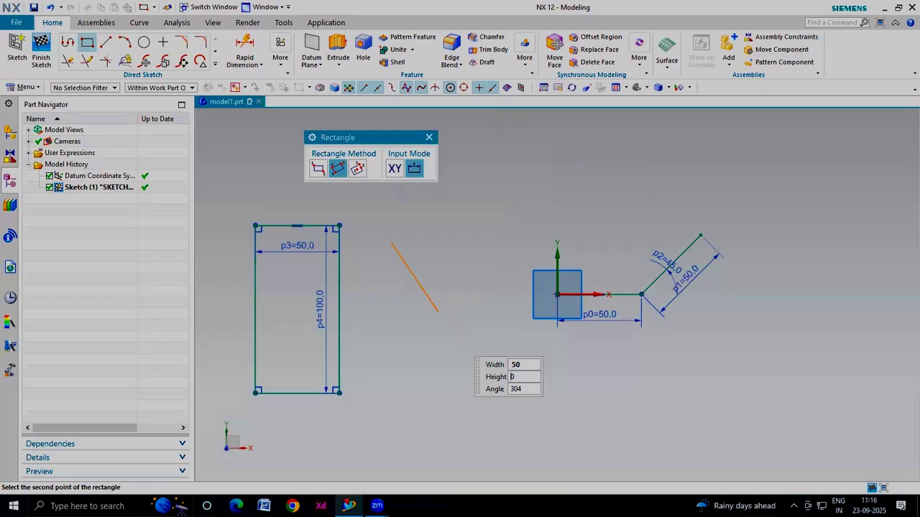
text(100)
key(Tab)
text(45)
key(Tab)
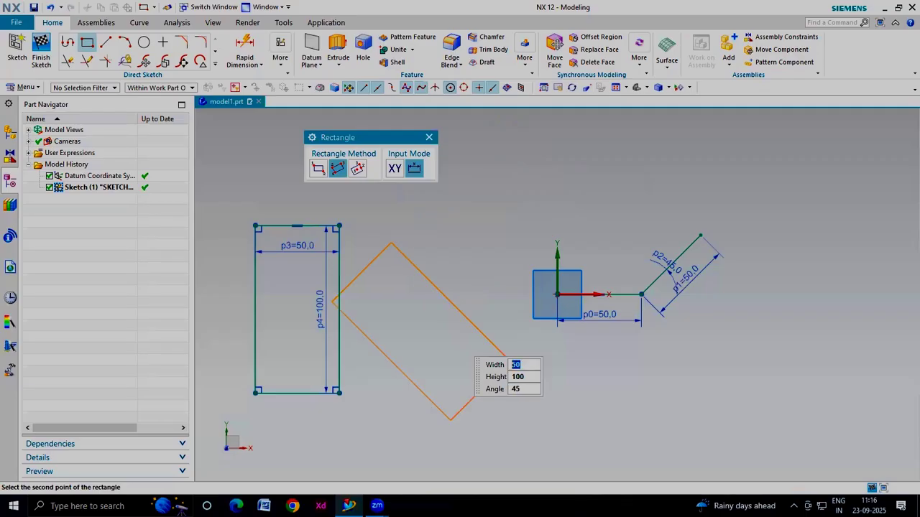
click(529, 254)
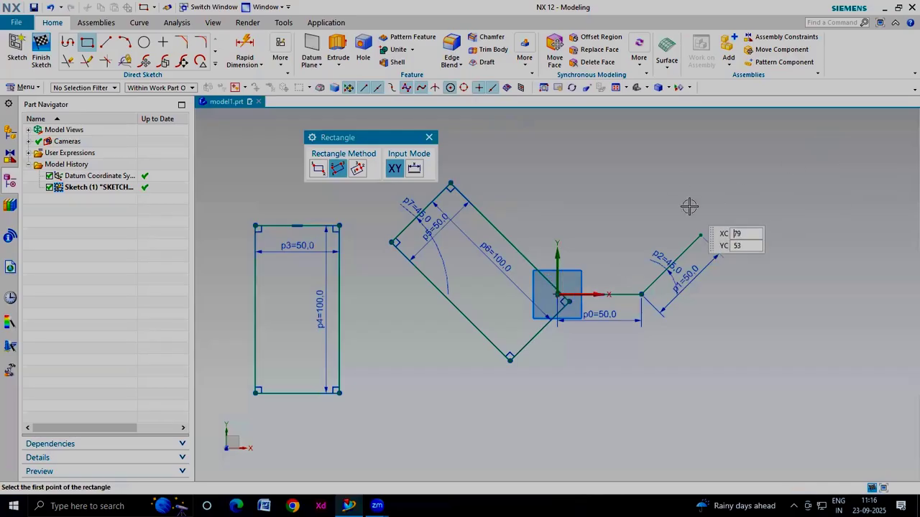
key(Escape)
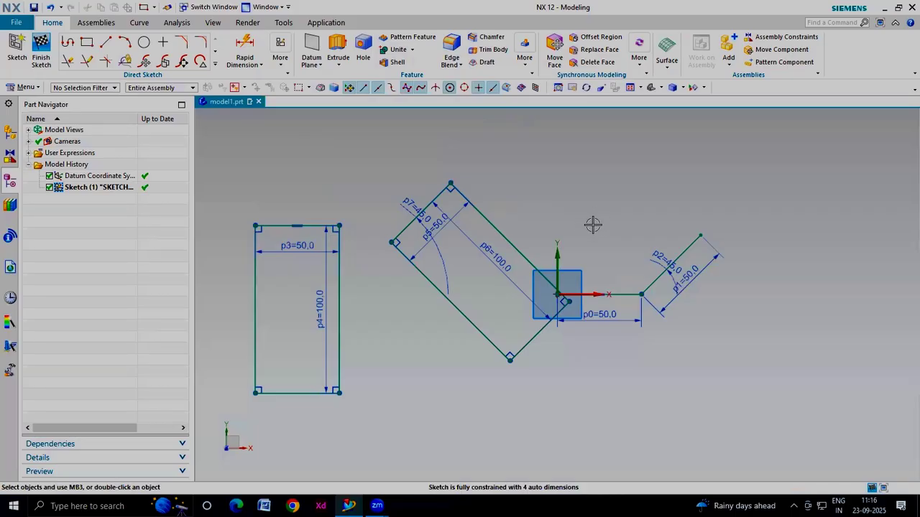
Delete the upright 50 × 100 mm rectangle together with its dimensions
click(316, 226)
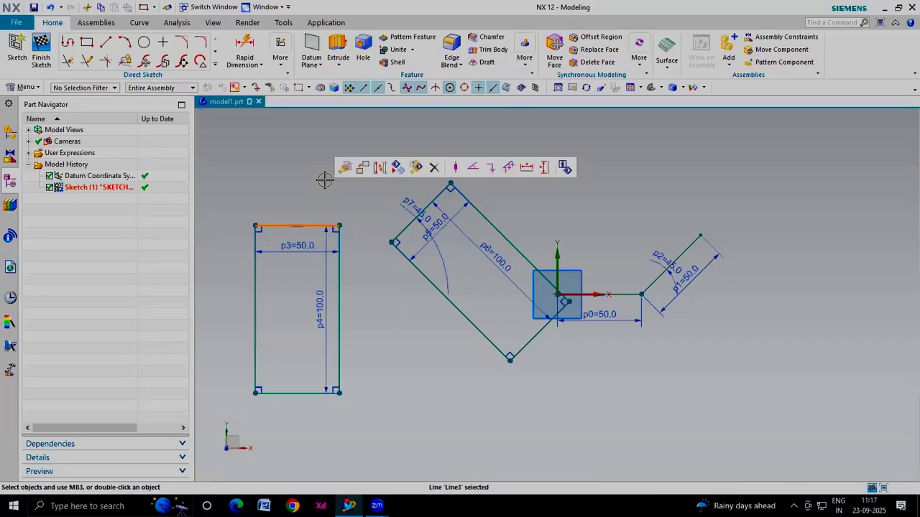
key(Delete)
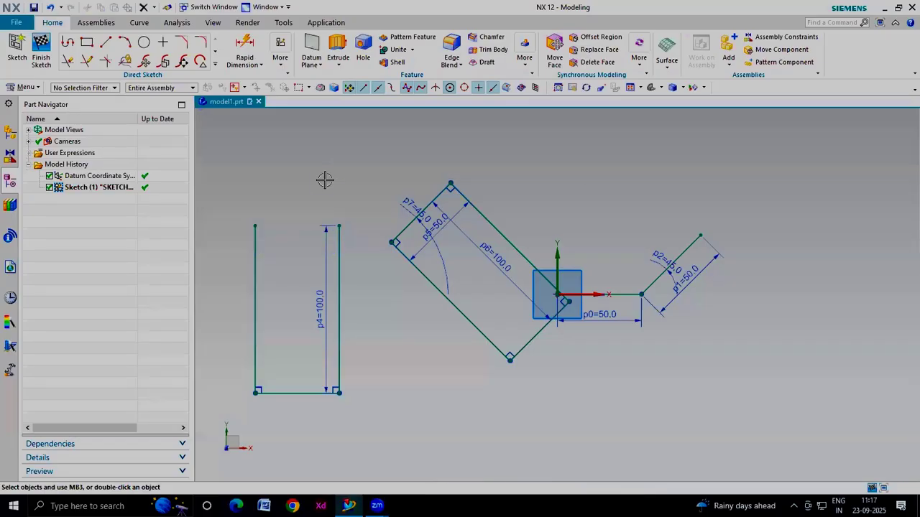
mouse_move(370, 199)
mouse_down()
mouse_move(233, 280)
mouse_move(218, 323)
mouse_move(226, 415)
mouse_up()
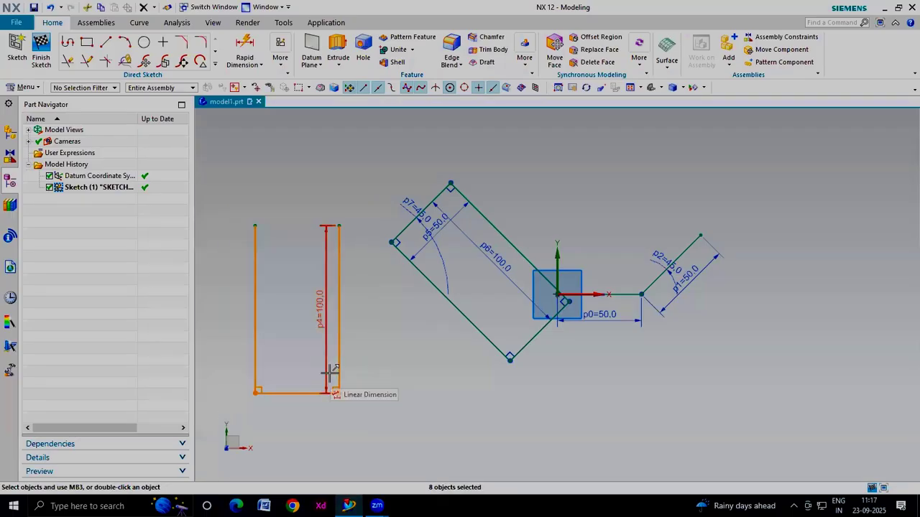
key(Delete)
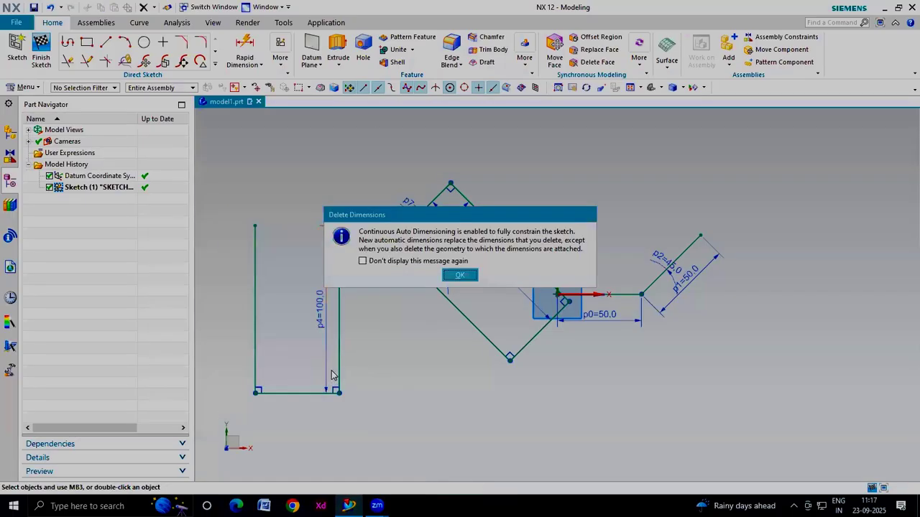
click(457, 274)
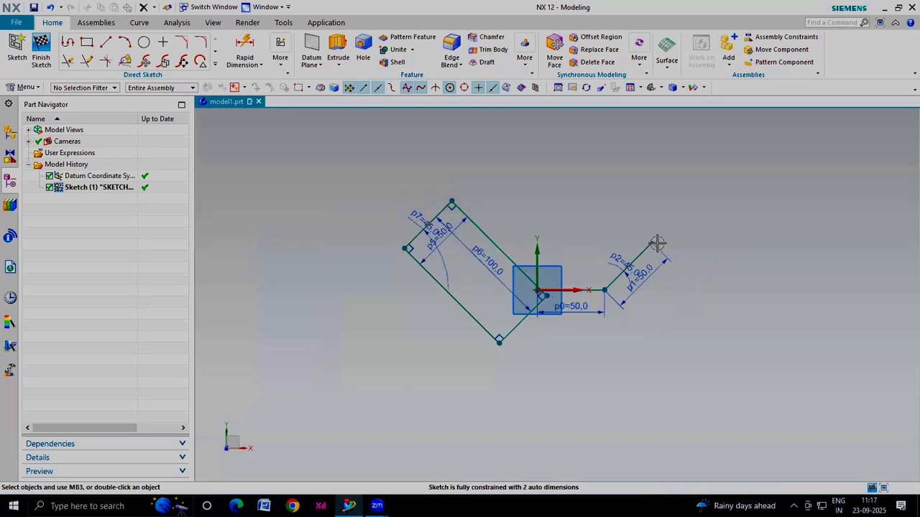
Delete the 45° line and its dimensions
drag(674, 225, 595, 333)
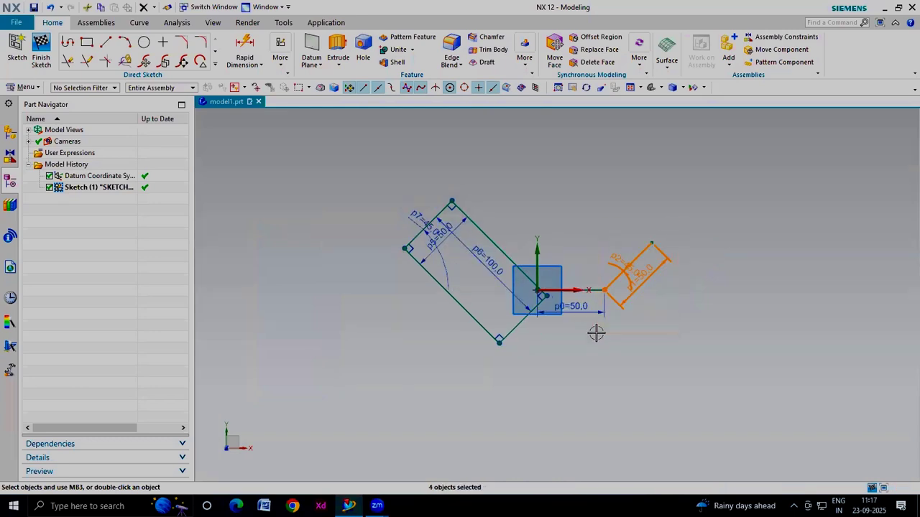
key(Delete)
key(Return)
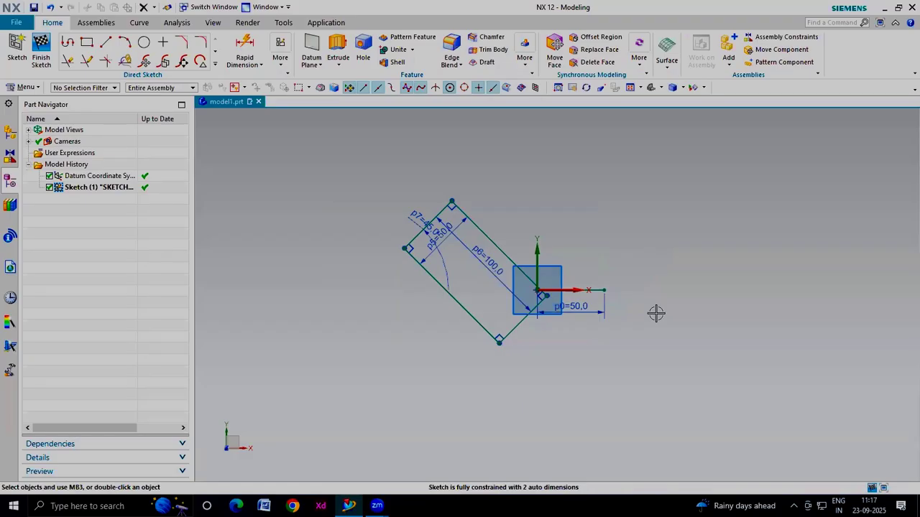
Undo the last four actions and redo them again
key(ctrl+z)
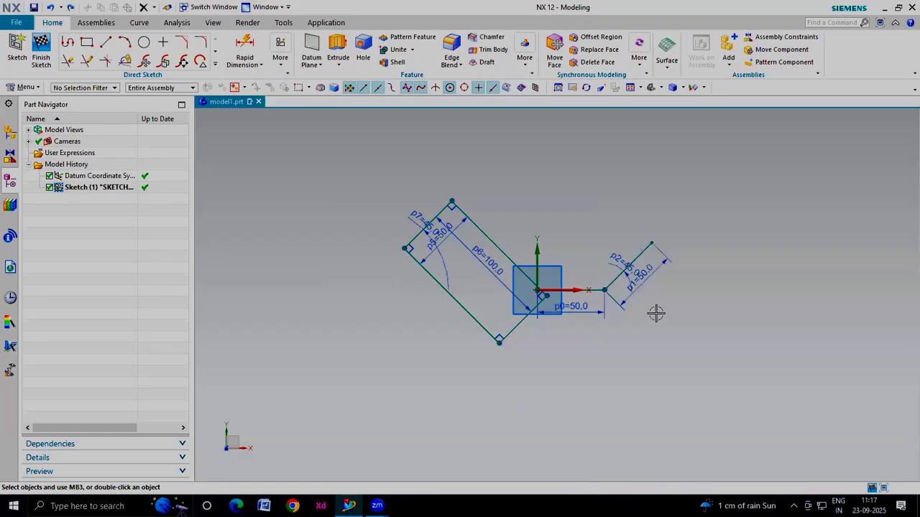
key(ctrl+z)
key(ctrl+z)
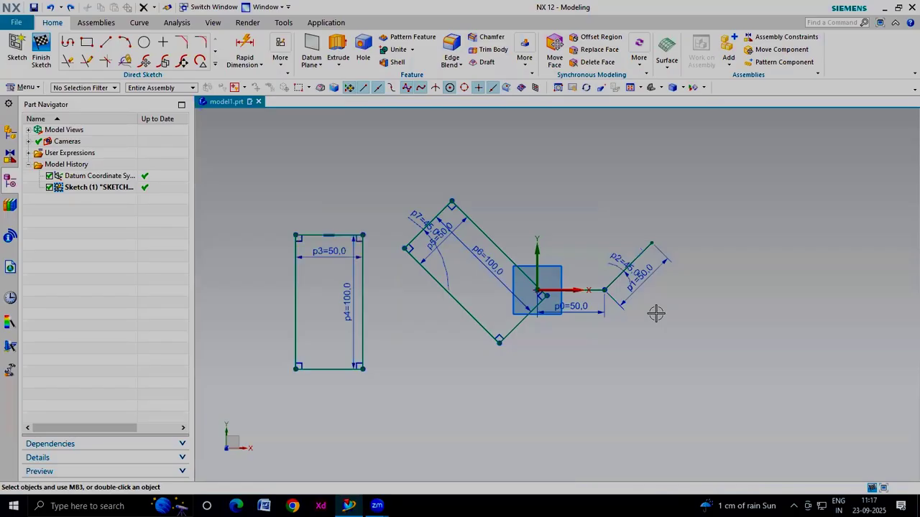
key(ctrl+z)
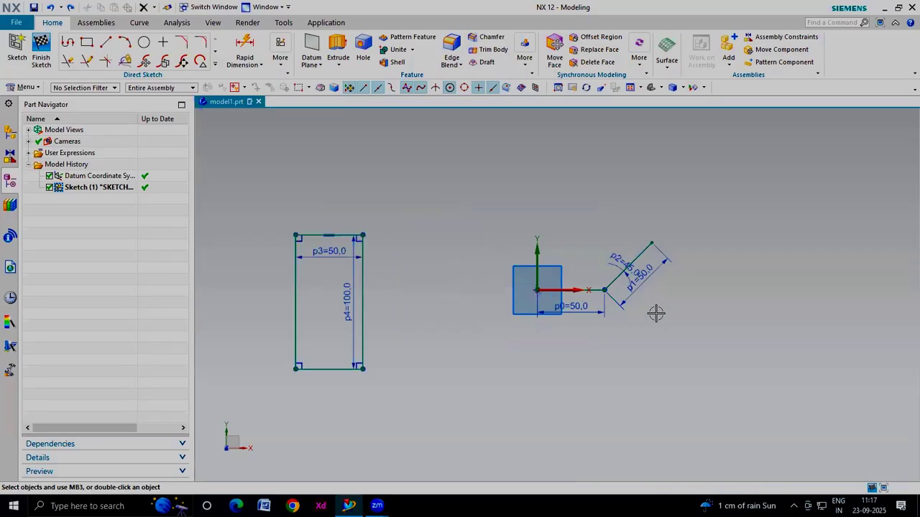
key(ctrl+y)
key(ctrl+y)
key(ctrl+y)
key(ctrl+y)
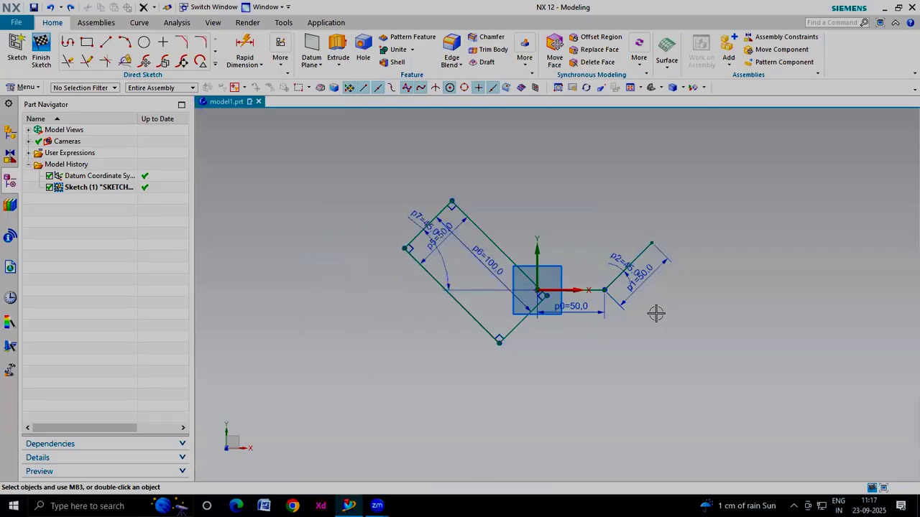
Delete the rotated rectangle's edges and the first horizontal line from the origin
drag(504, 191, 388, 266)
key(Delete)
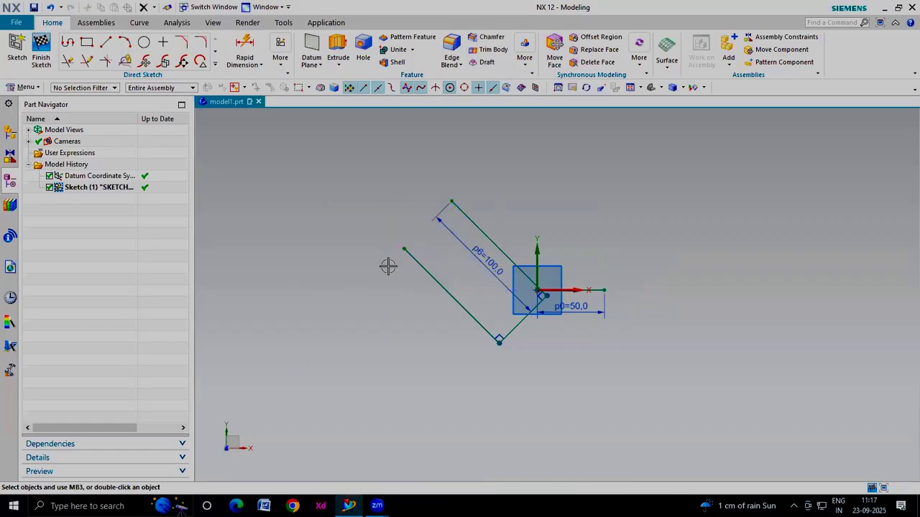
click(469, 223)
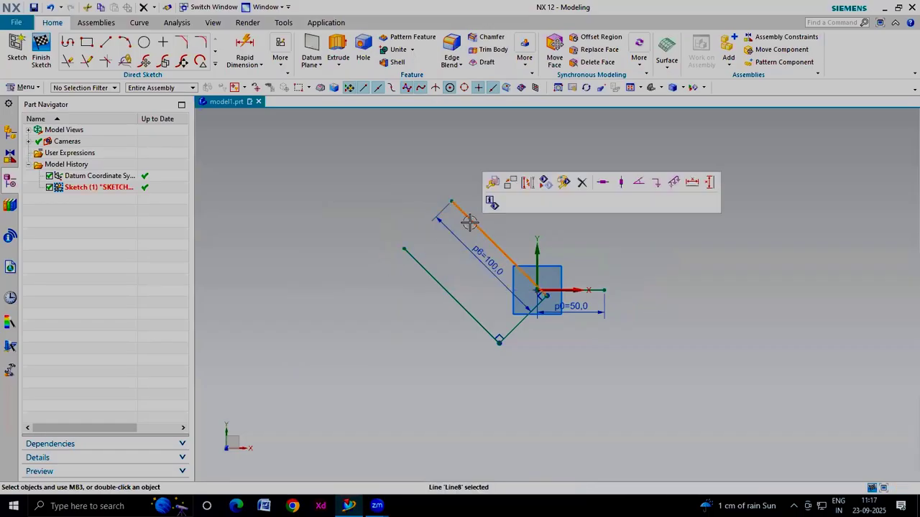
key(Delete)
click(427, 271)
key(Delete)
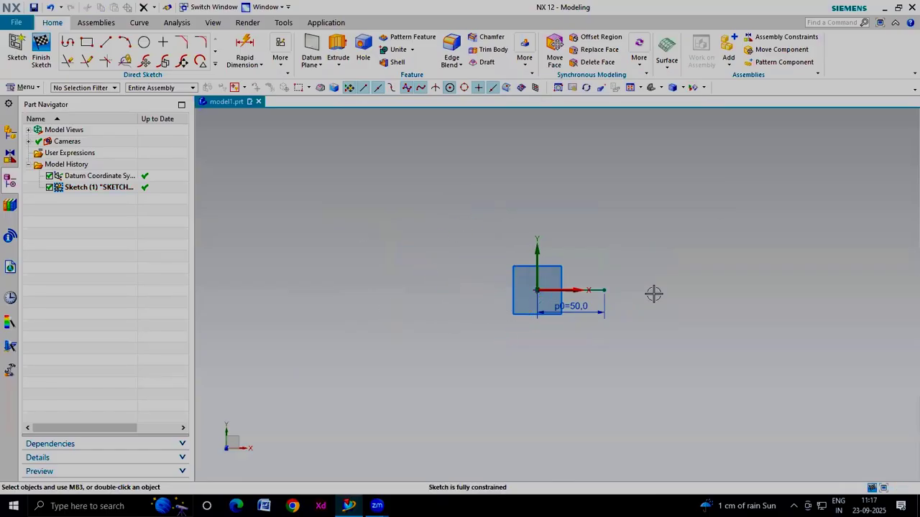
click(595, 289)
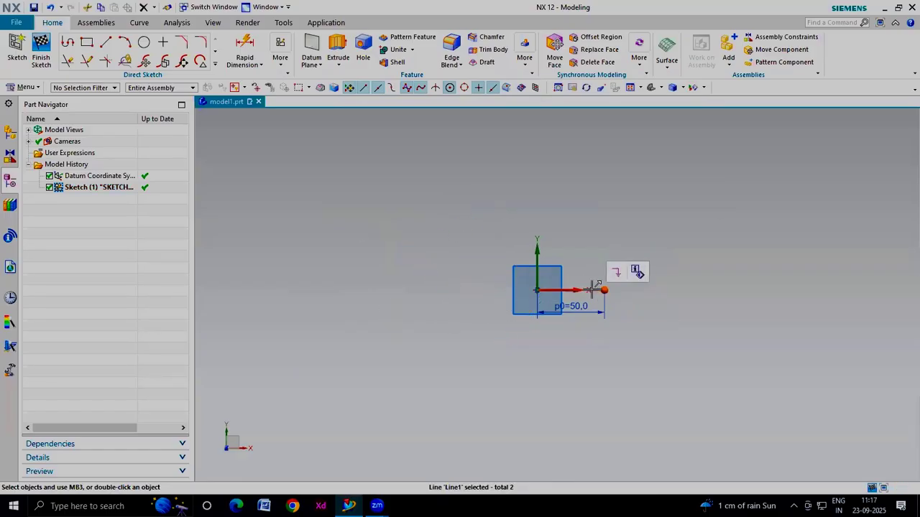
key(Delete)
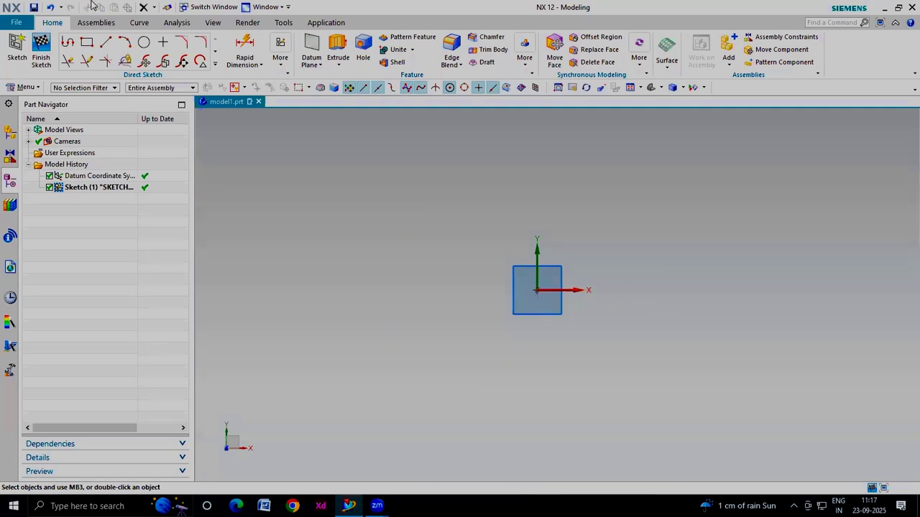
Draw a three-point arc with its start and end points left of the origin, bulging upward
click(125, 45)
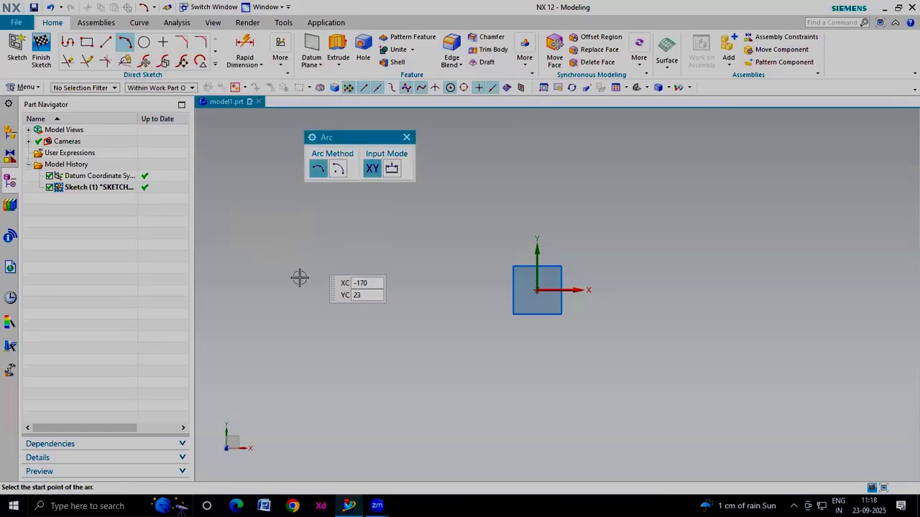
click(286, 298)
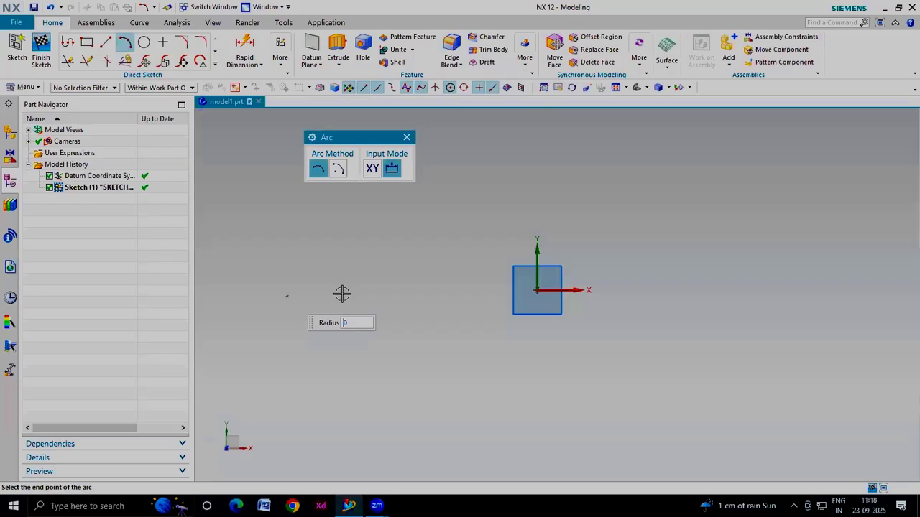
click(452, 296)
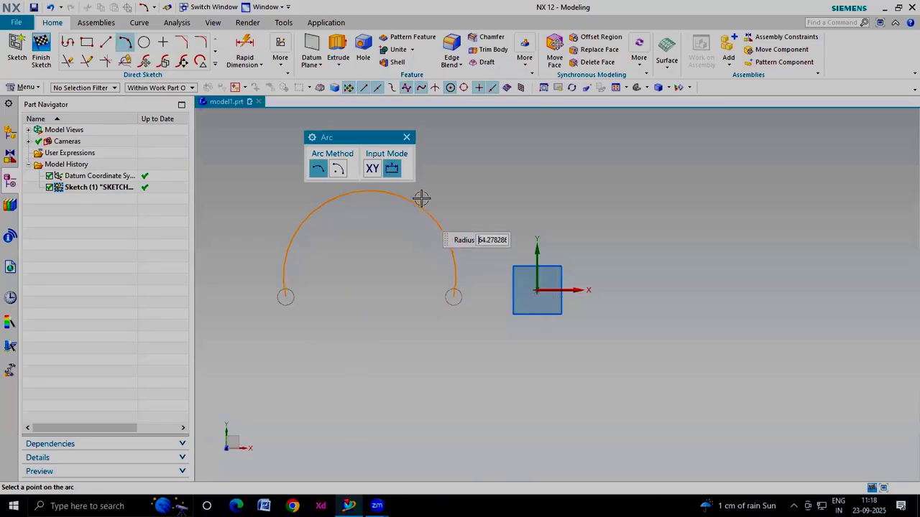
click(419, 237)
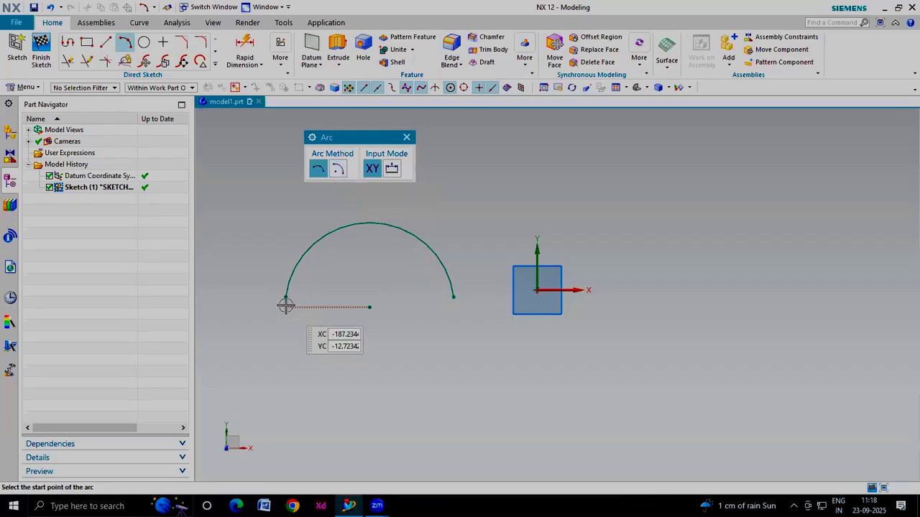
Switch to the center-and-endpoints arc method and draw an arc of about 91 mm radius sweeping about 180° below the first arc
click(338, 168)
scroll(375, 262, down, 1)
click(379, 376)
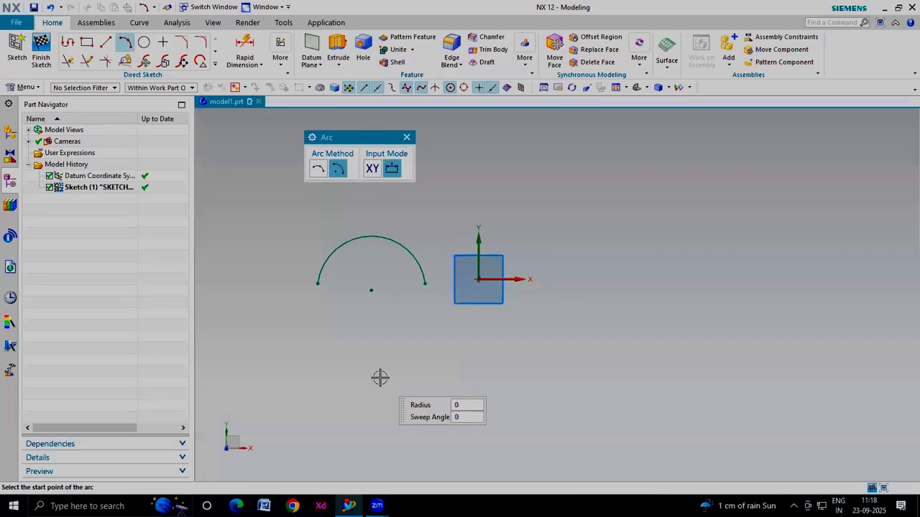
click(302, 375)
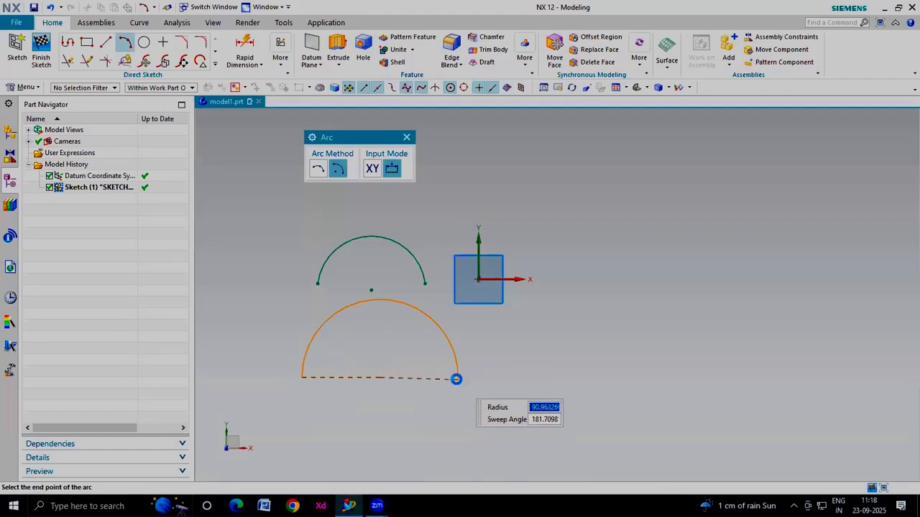
click(458, 378)
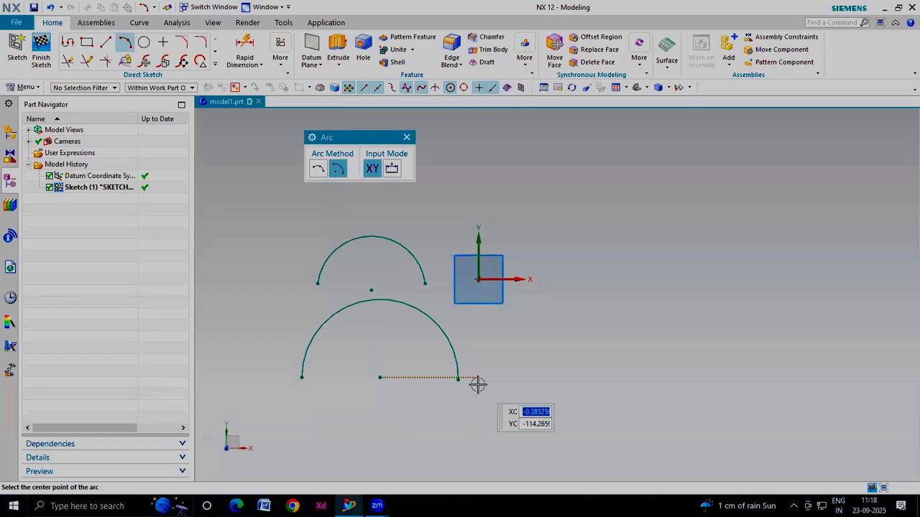
key(Escape)
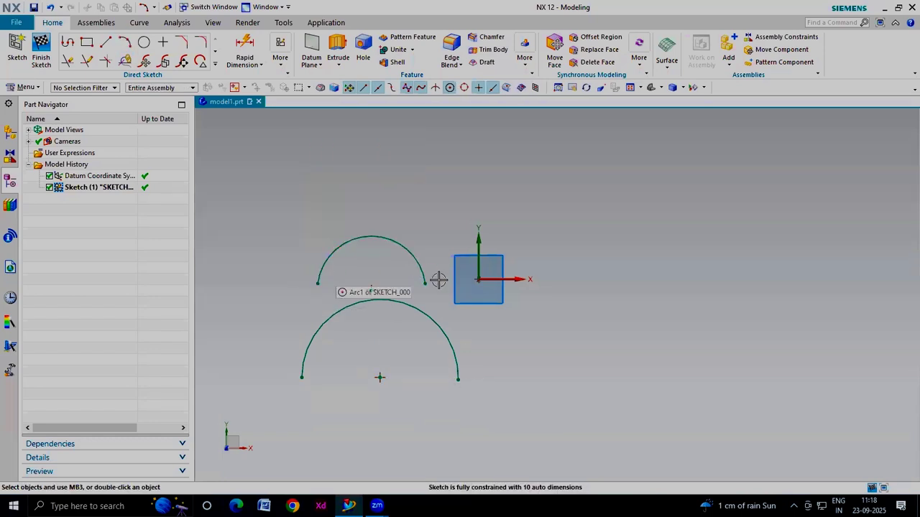
Delete both arcs from the sketch
drag(440, 219, 318, 355)
key(Delete)
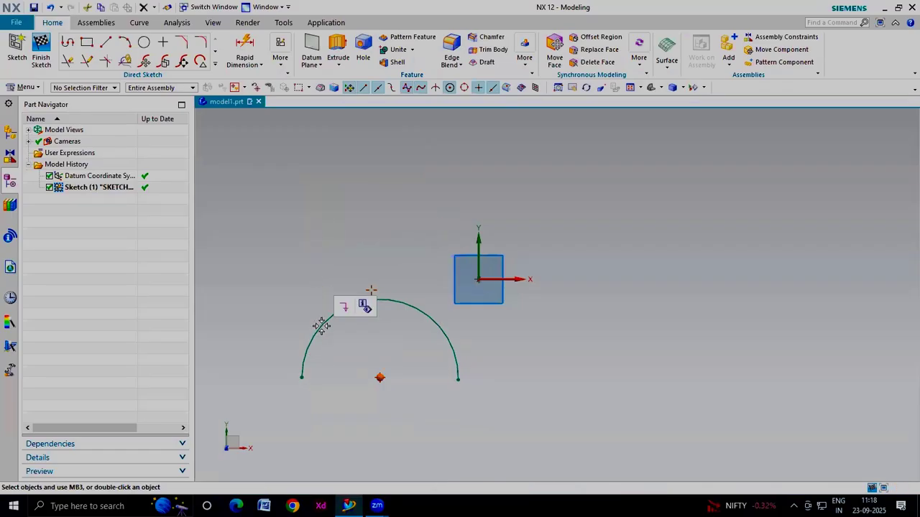
key(Delete)
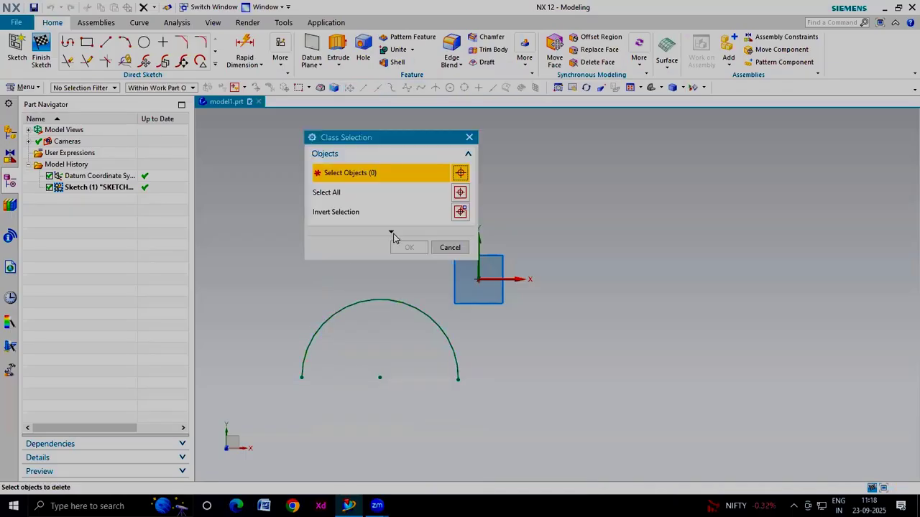
click(380, 299)
click(409, 247)
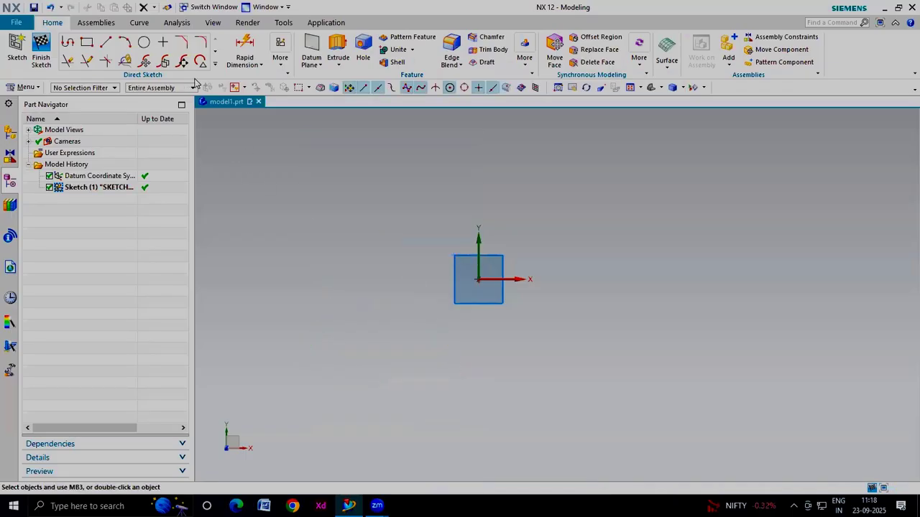
Draw a circle of 50 mm diameter to the right of the origin
click(145, 42)
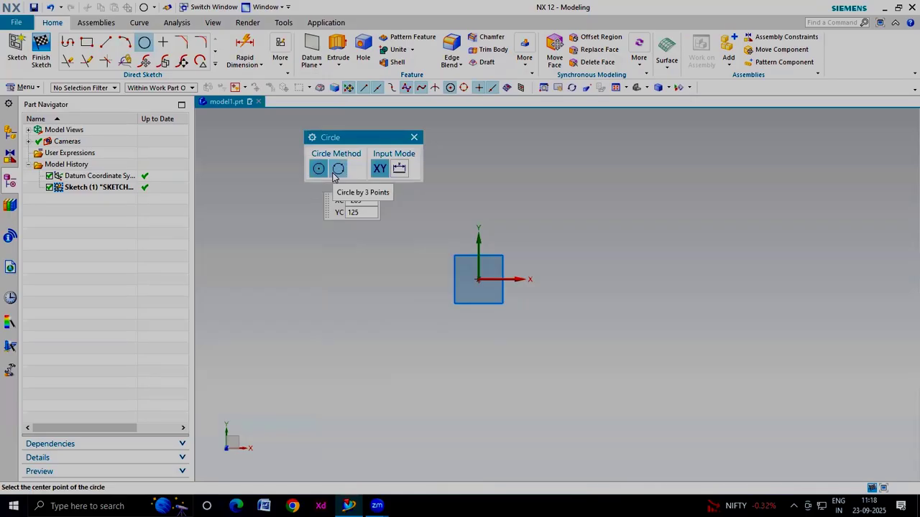
click(663, 288)
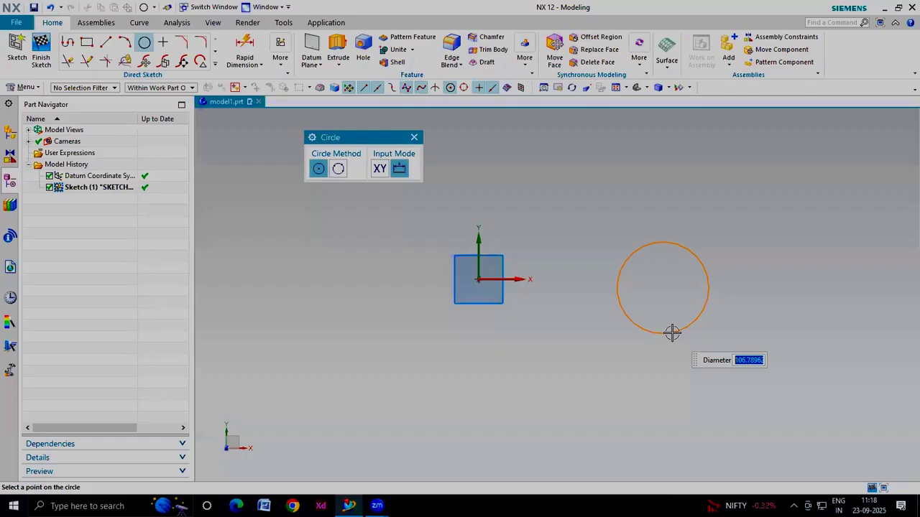
text(50)
key(Return)
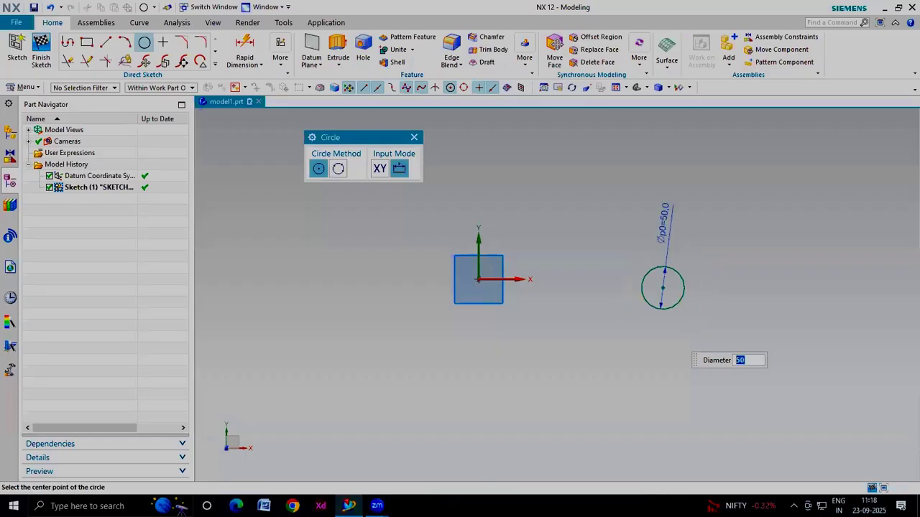
click(414, 136)
Edit the circle's diameter dimension to 100 mm
scroll(678, 232, up, 2)
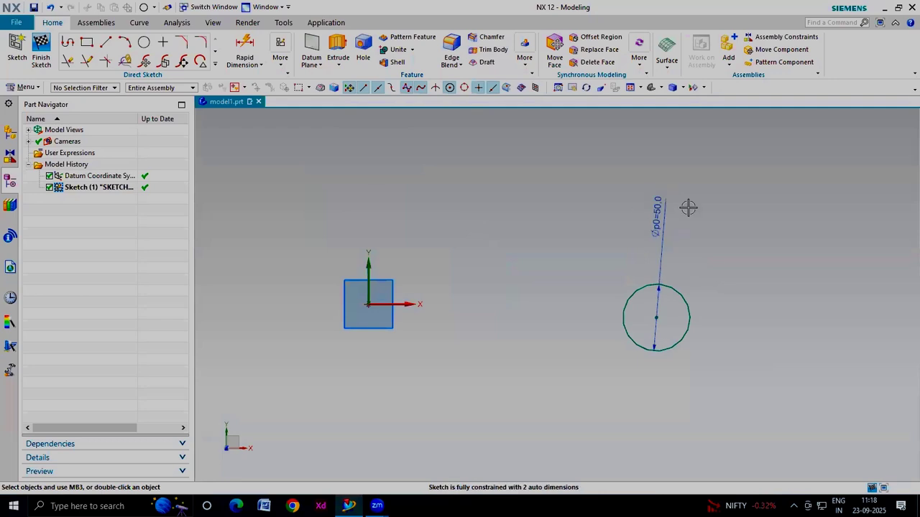
click(658, 210)
double_click(657, 215)
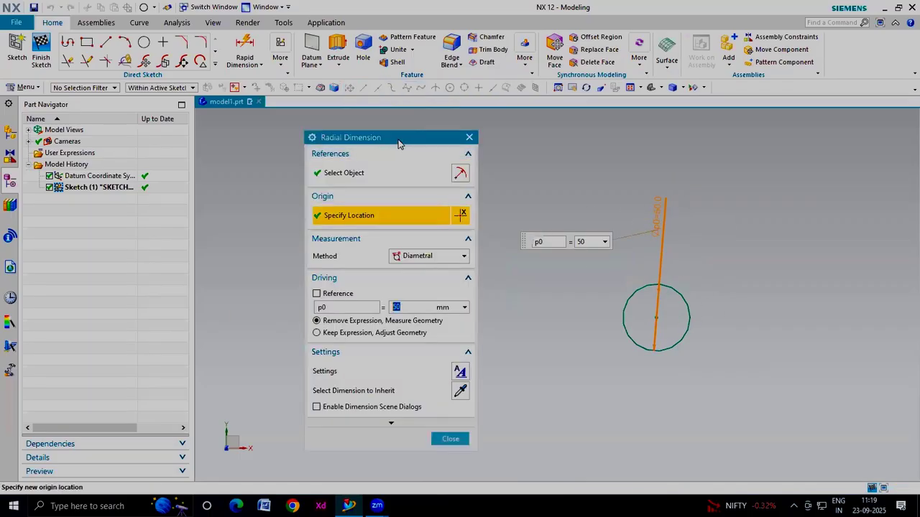
drag(400, 144, 412, 110)
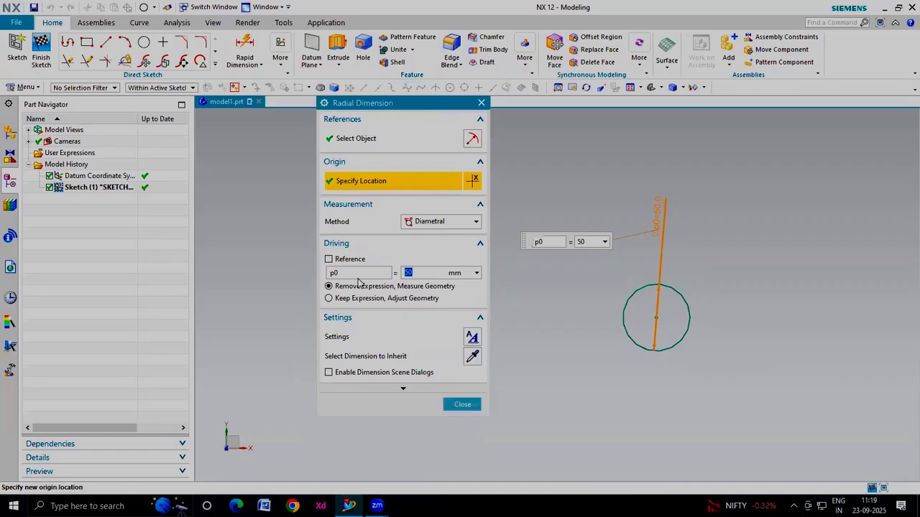
text(100)
click(444, 404)
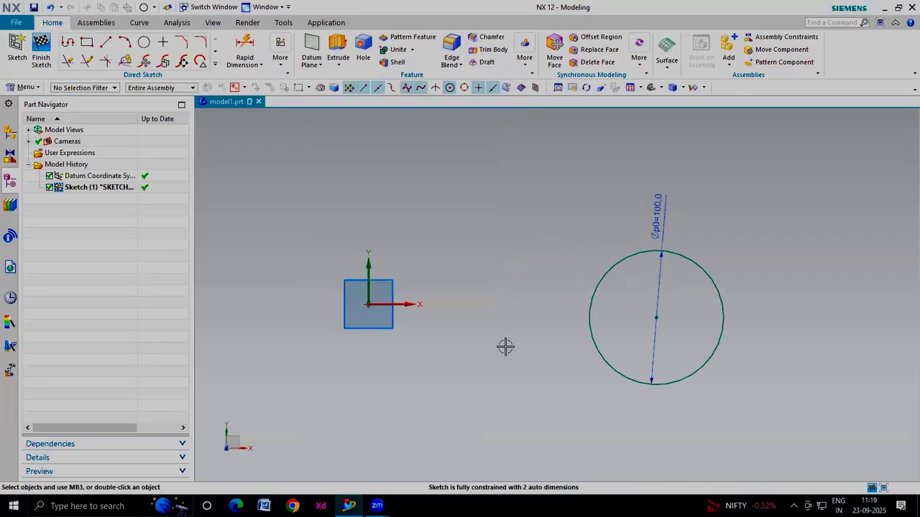
Change the circle's dimension measurement method from diametral to radial
double_click(656, 207)
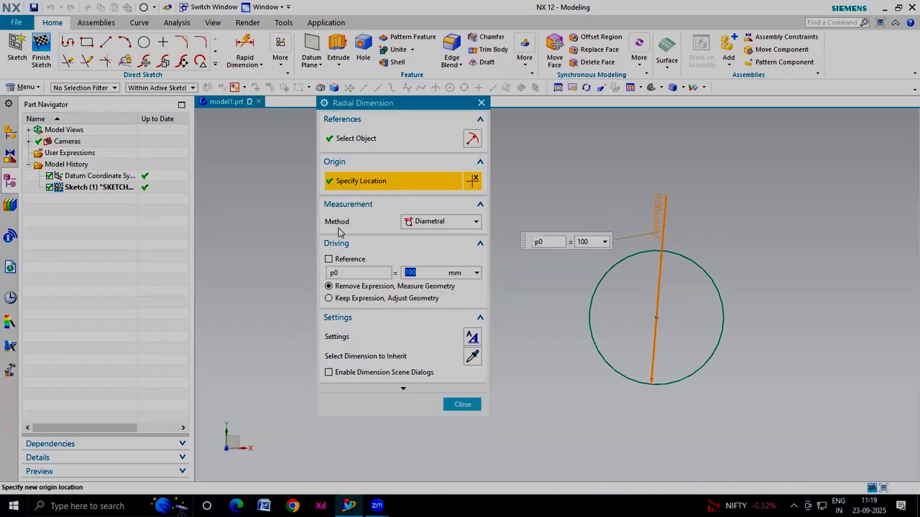
click(421, 226)
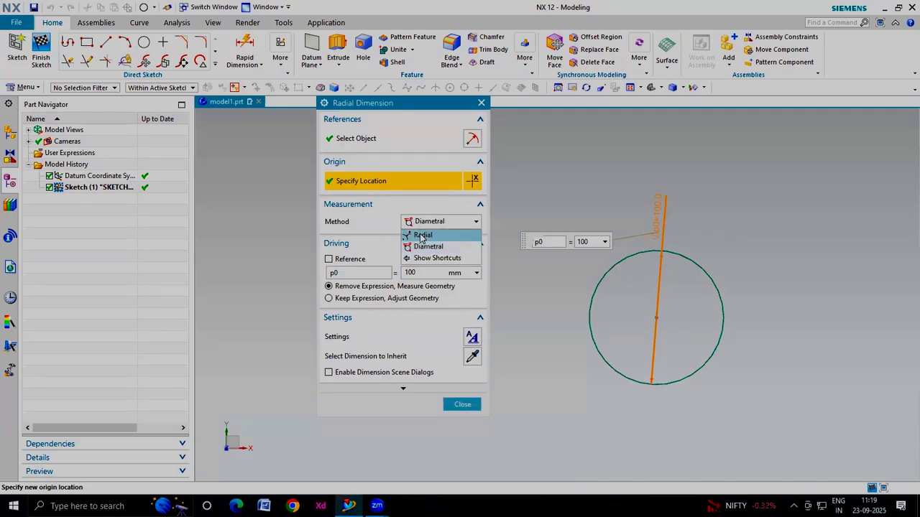
click(422, 235)
click(460, 404)
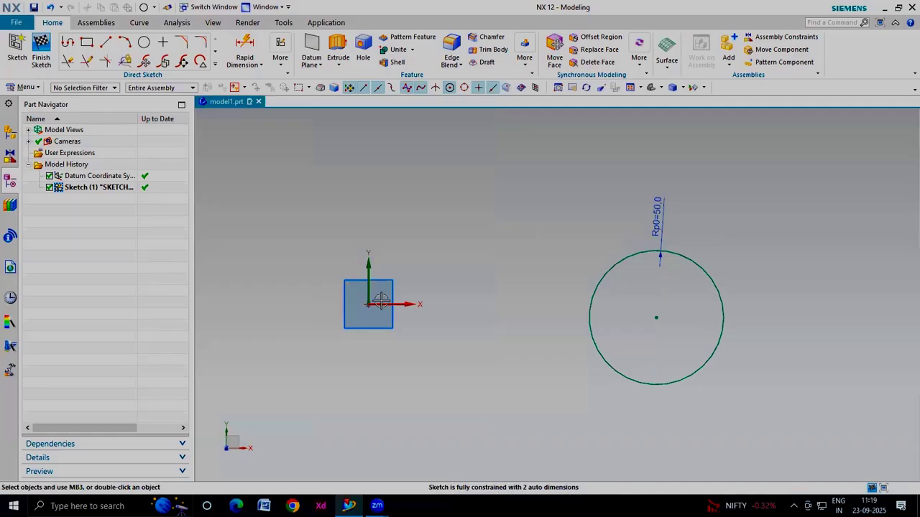
Draw a tall rectangle to the right of the circle
click(215, 63)
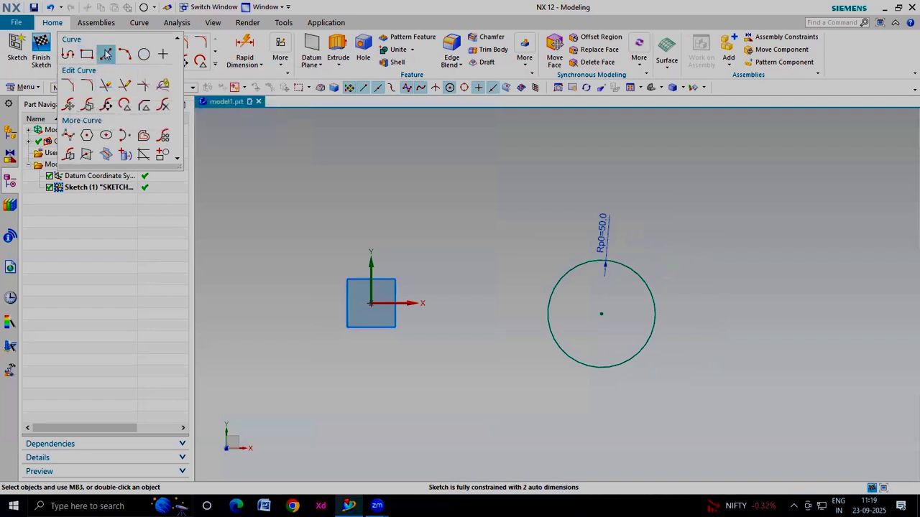
click(86, 54)
click(689, 165)
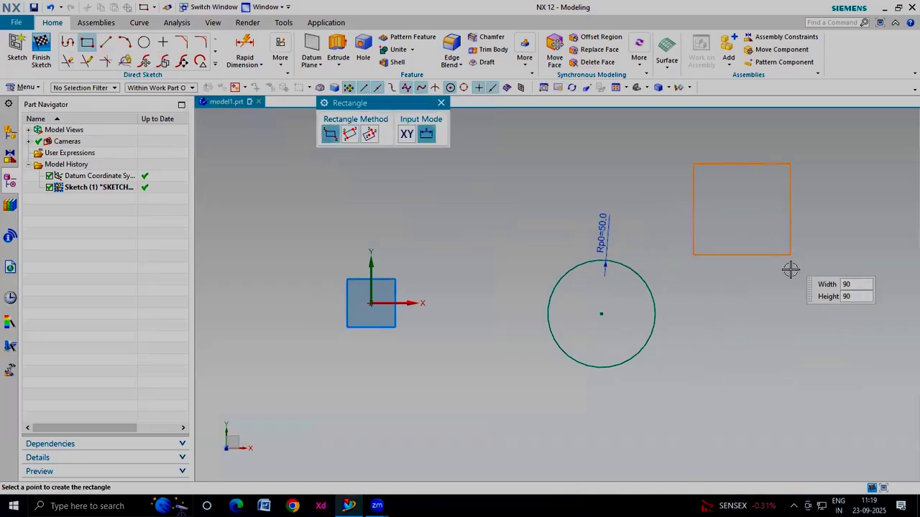
click(795, 324)
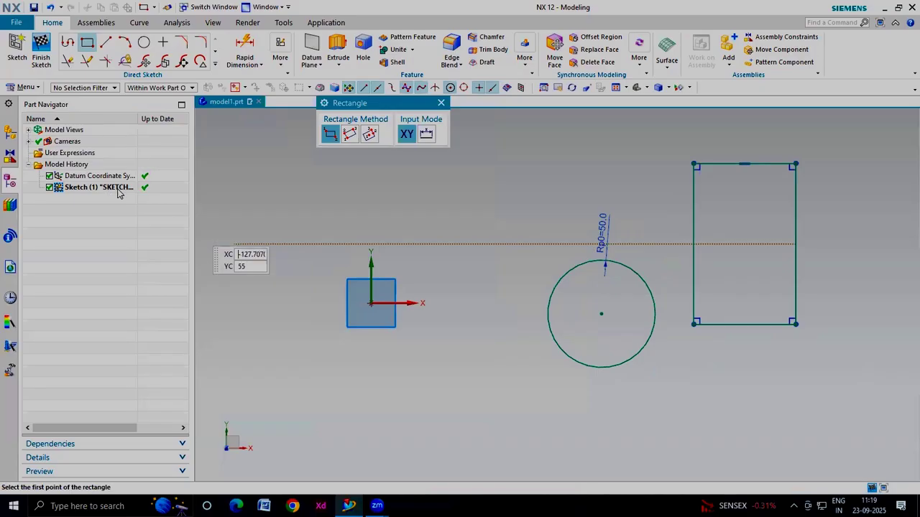
Fillet both bottom corners of the rectangle with a 25 mm radius
click(214, 65)
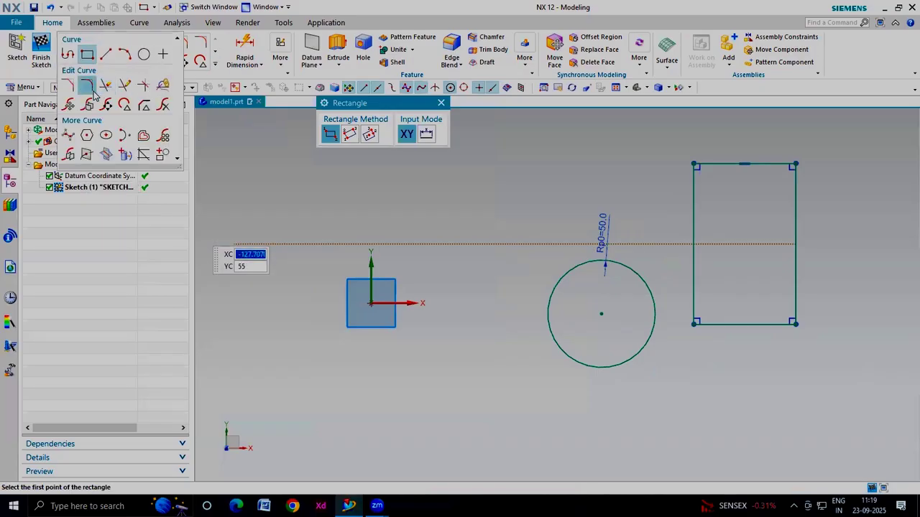
click(106, 86)
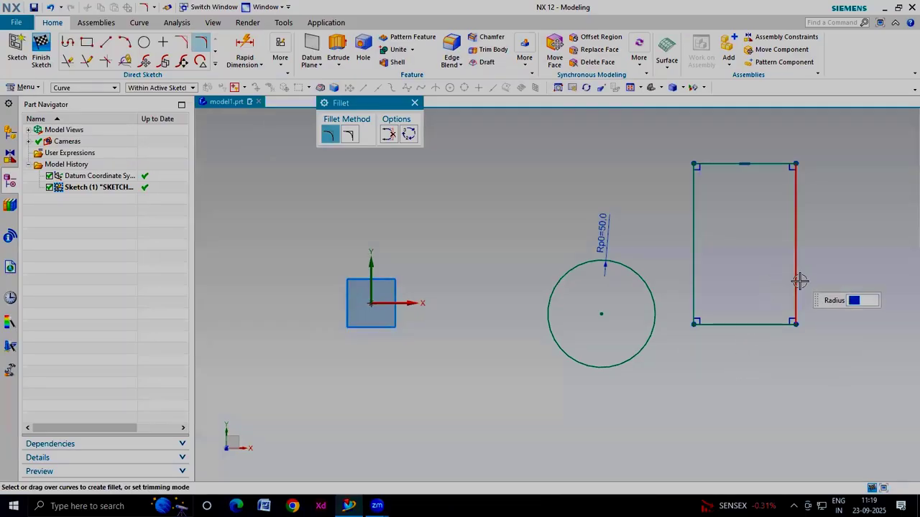
click(766, 324)
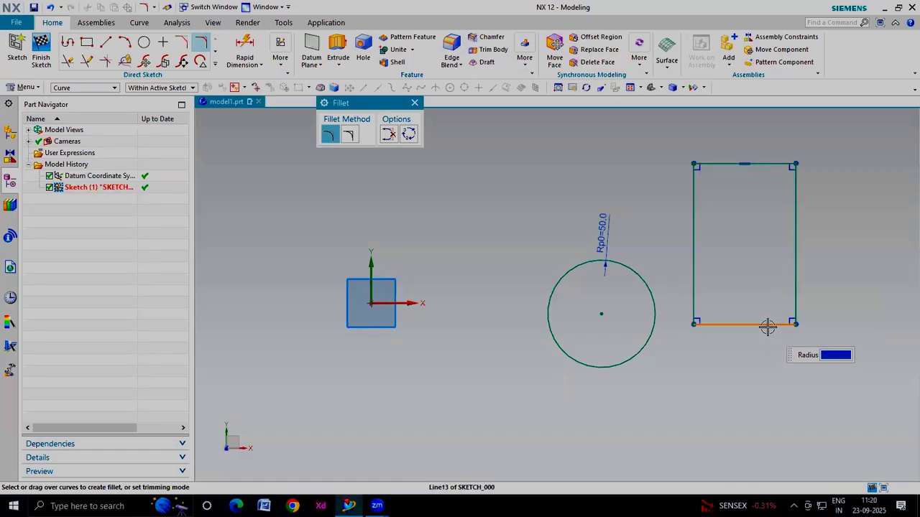
click(797, 291)
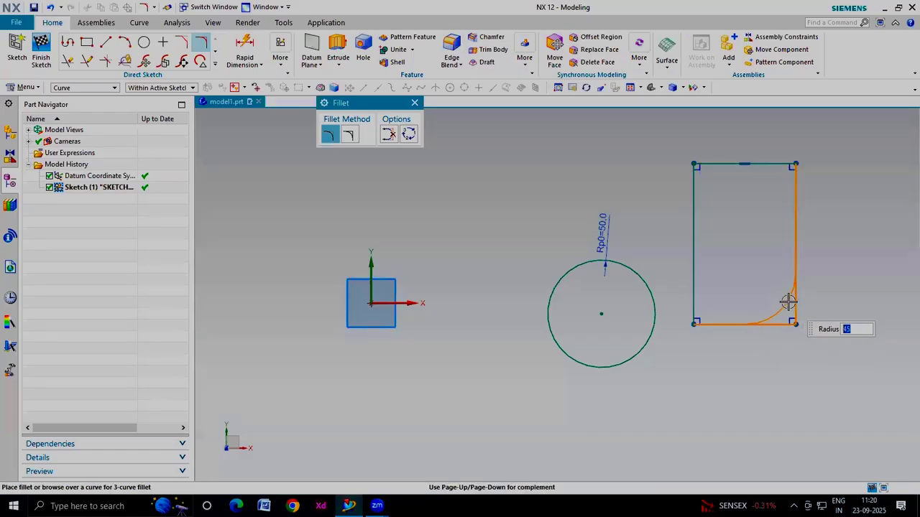
text(25)
click(790, 302)
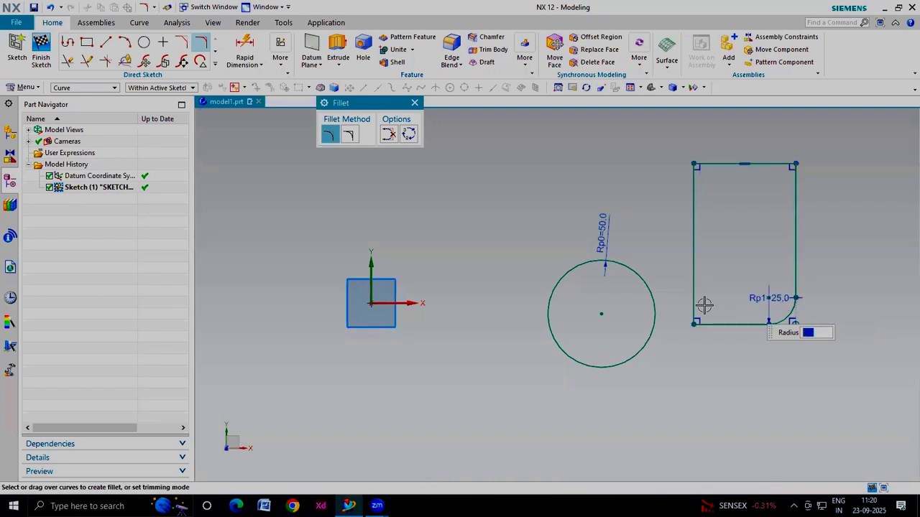
click(715, 322)
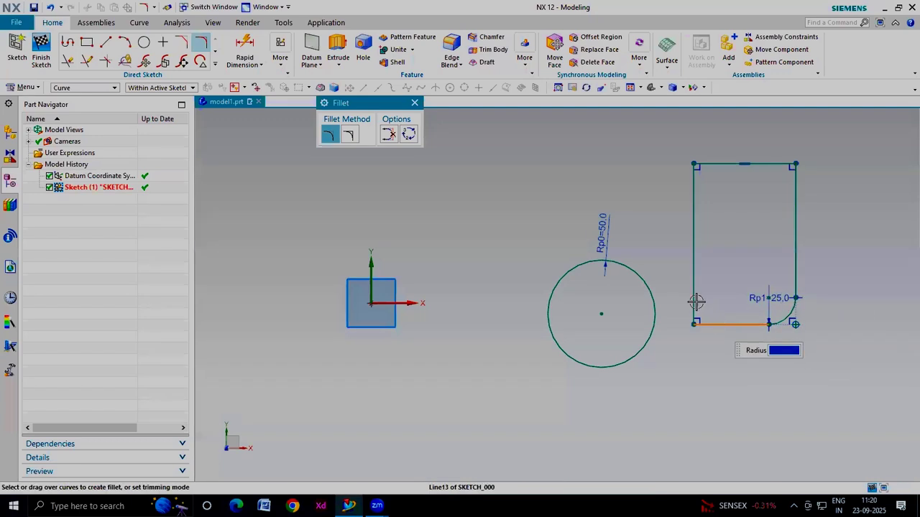
click(694, 303)
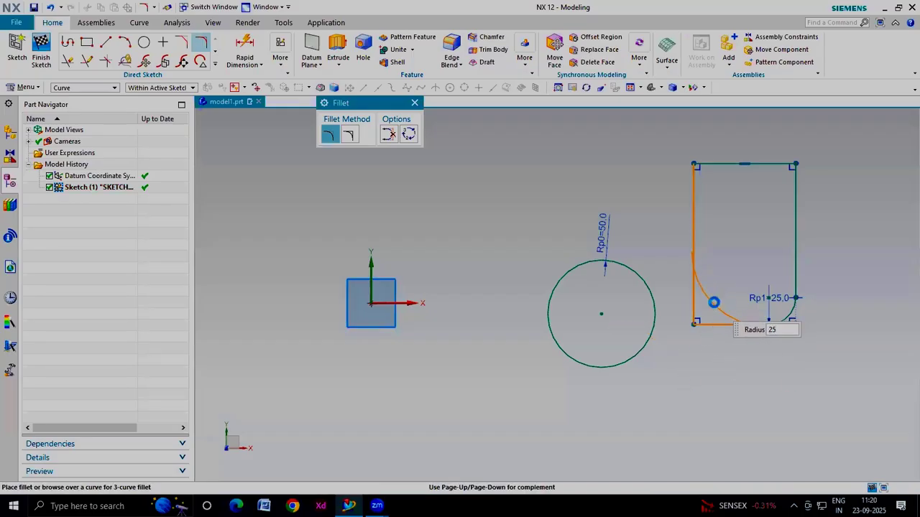
click(714, 303)
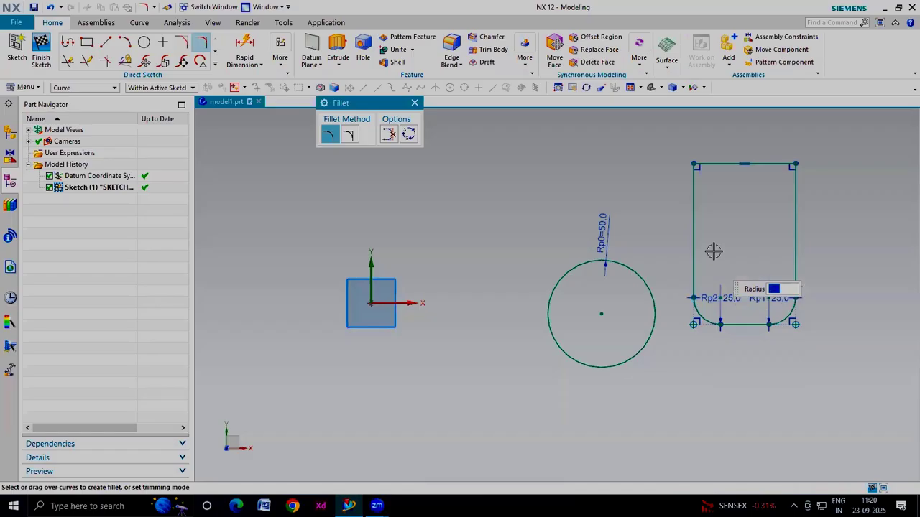
key(Escape)
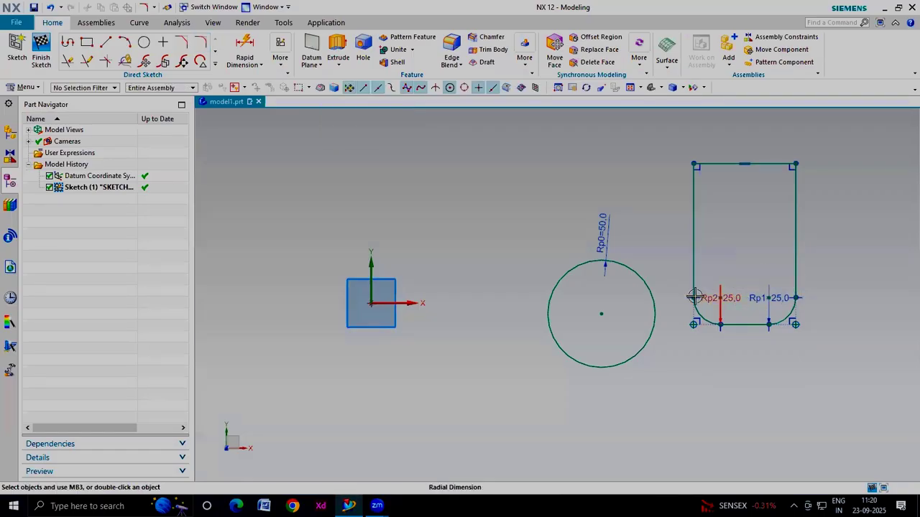
Chamfer the rectangle's top-left corner symmetrically by 15 mm
click(215, 64)
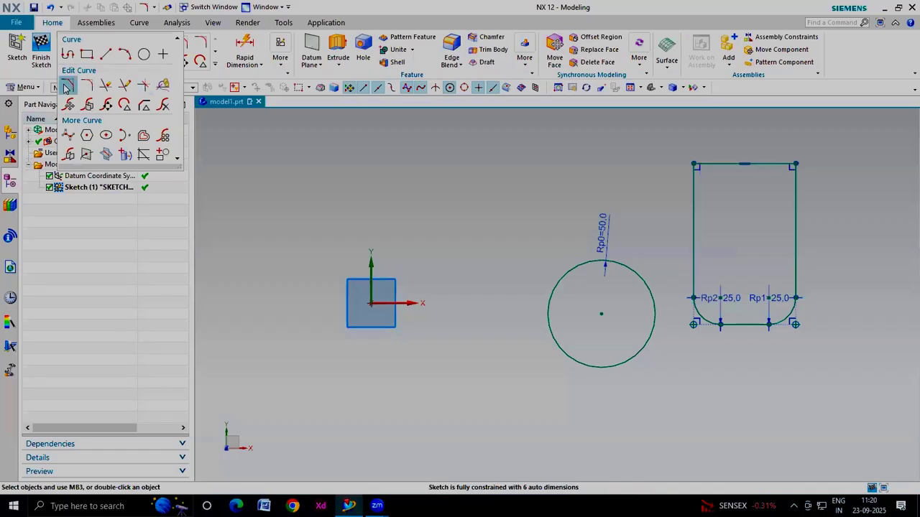
click(67, 87)
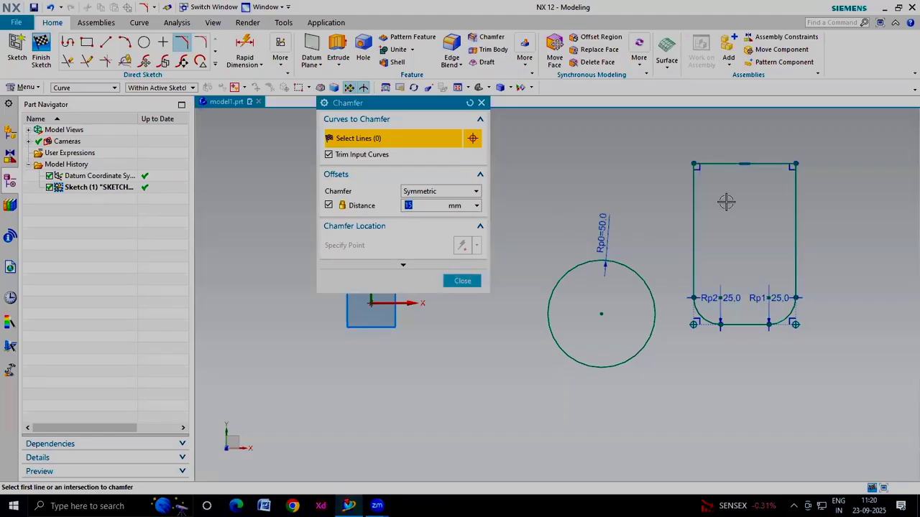
click(727, 165)
click(692, 202)
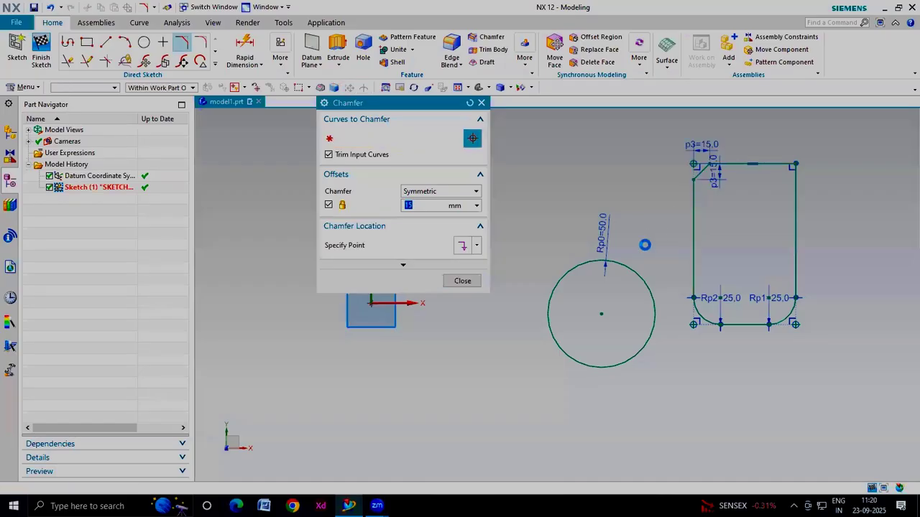
click(462, 281)
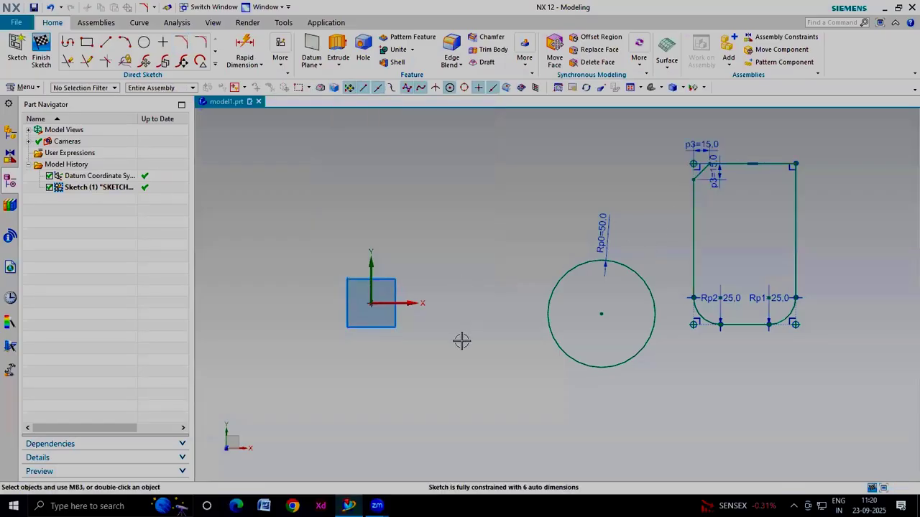
Select all the sketch geometry and delete it
scroll(462, 341, down, 3)
drag(708, 193, 509, 388)
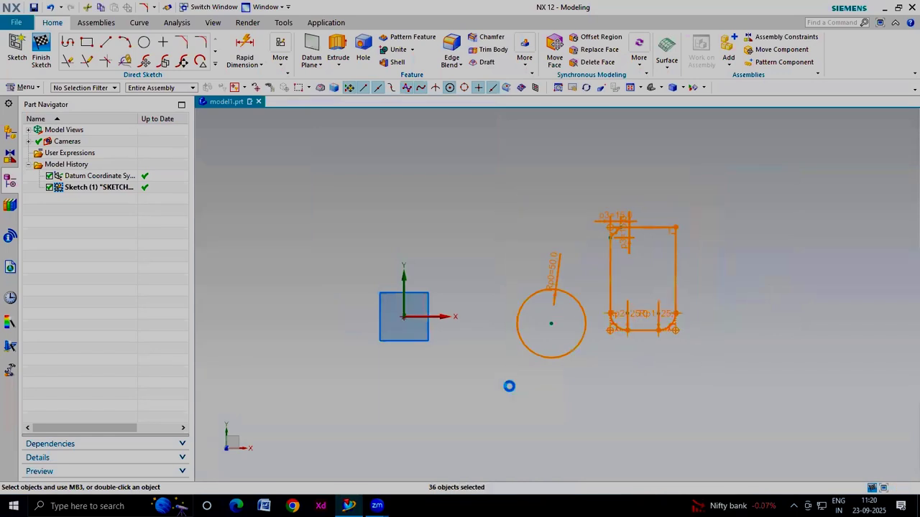
key(Delete)
click(461, 279)
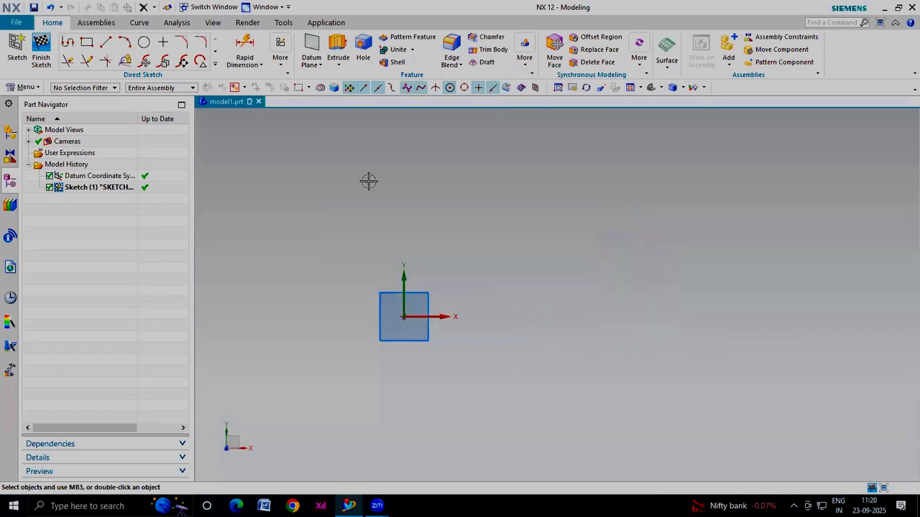
Draw a circle by center and radius point to the upper right of the origin
click(215, 63)
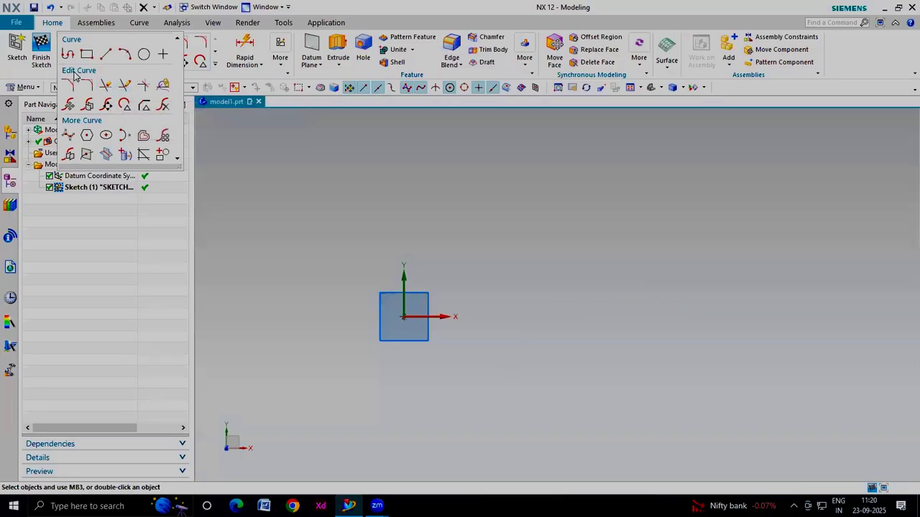
click(143, 54)
click(580, 261)
click(605, 333)
Draw a diagonal line at about 35° crossing the circle through its center from lower left
key(l)
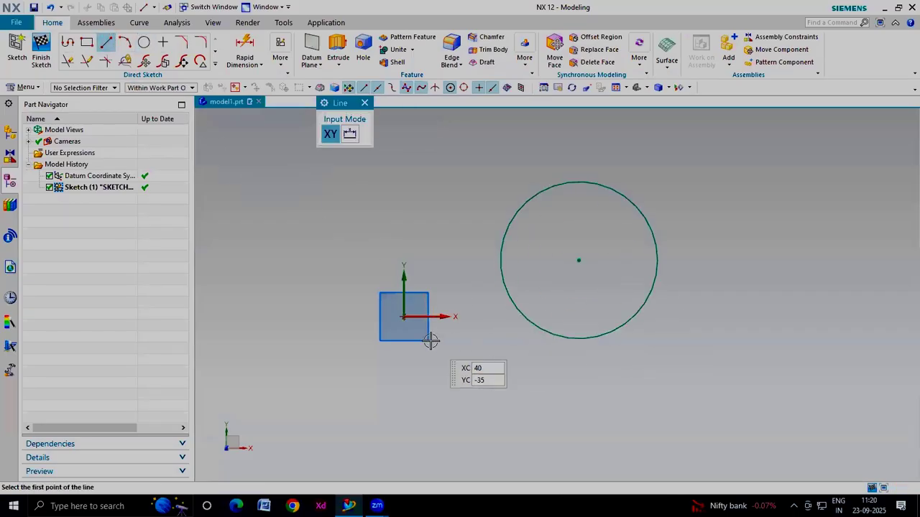
click(473, 343)
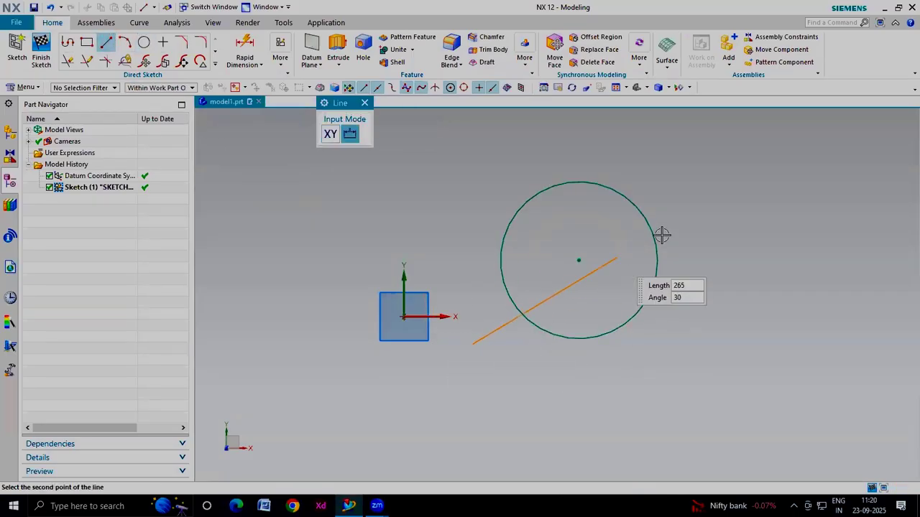
click(702, 166)
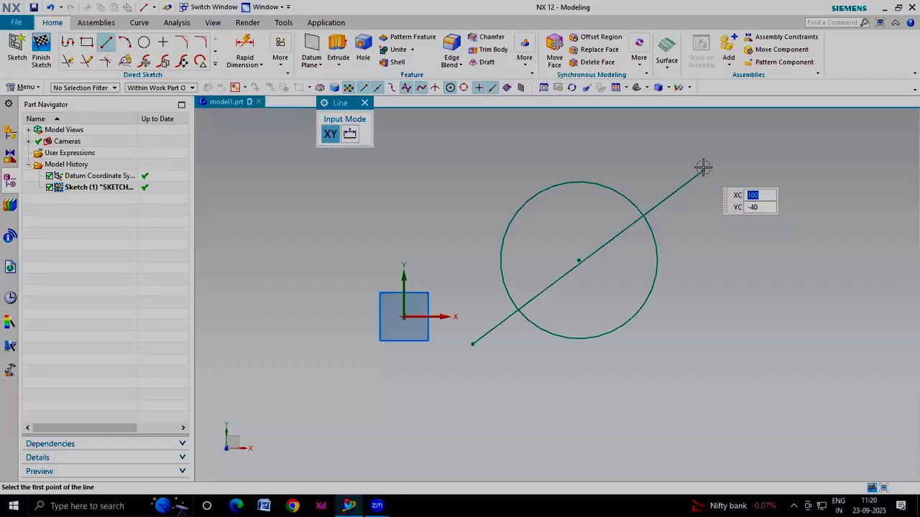
key(Escape)
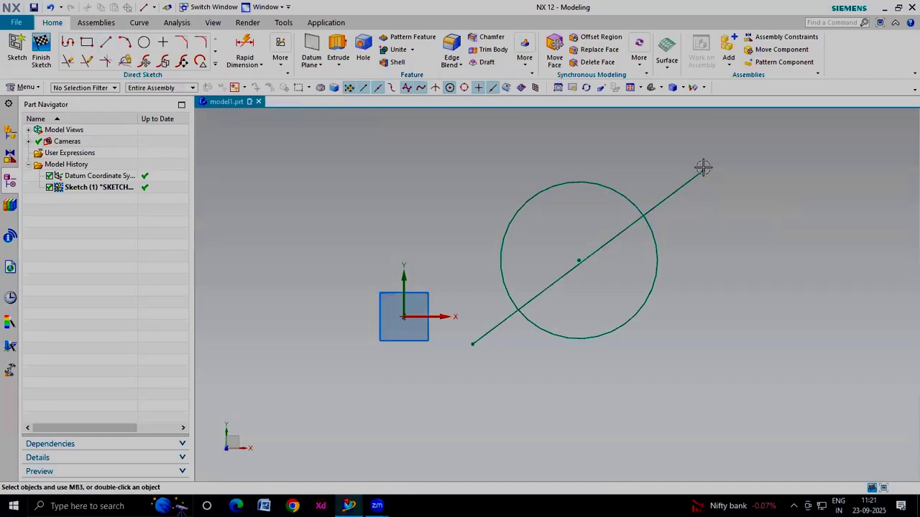
double_click(617, 327)
key(Escape)
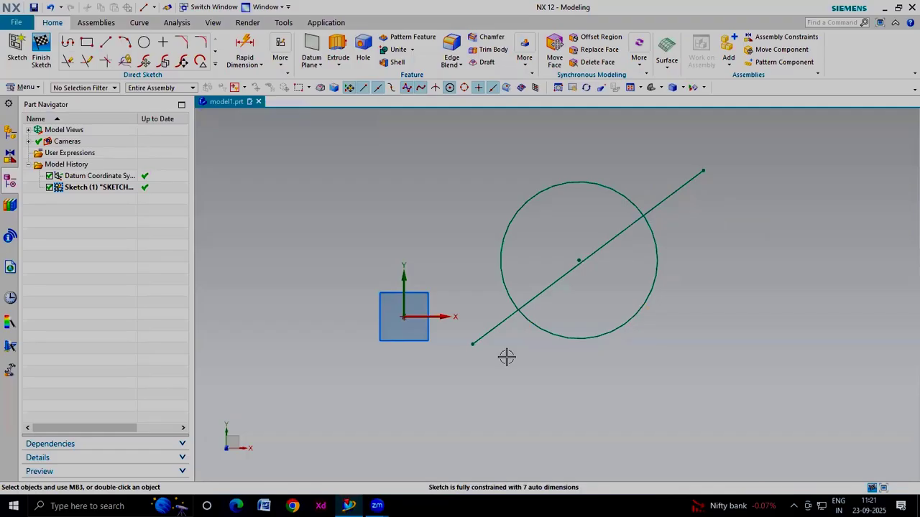
Quick Trim the circle's lower arc plus the line's upper overhang and its segment inside the circle
click(215, 63)
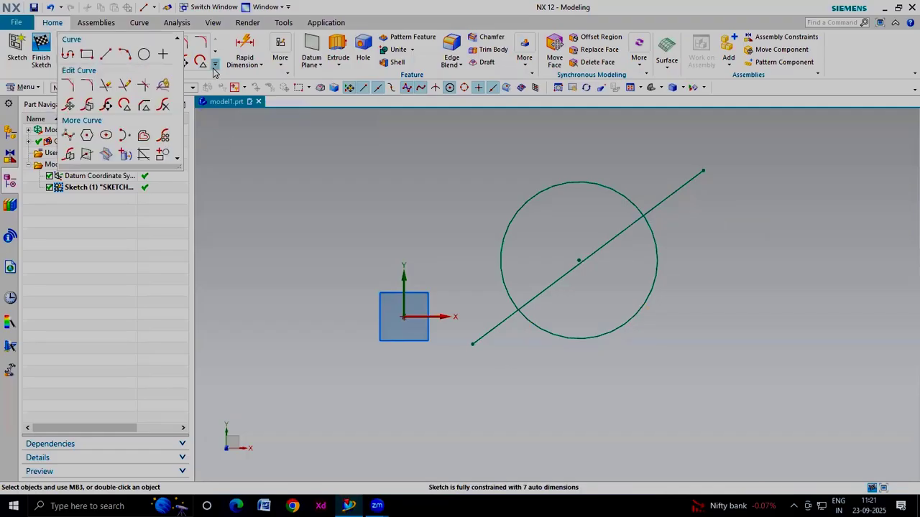
click(107, 88)
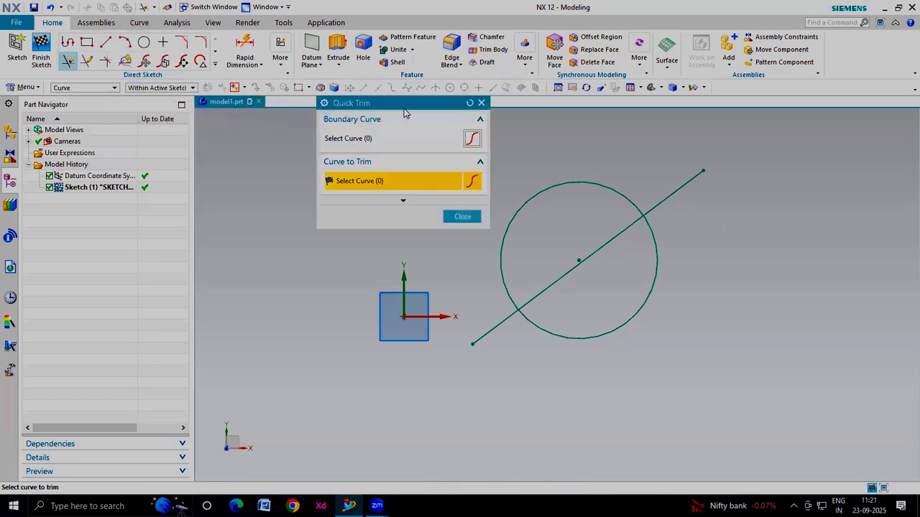
drag(401, 108, 312, 108)
click(641, 340)
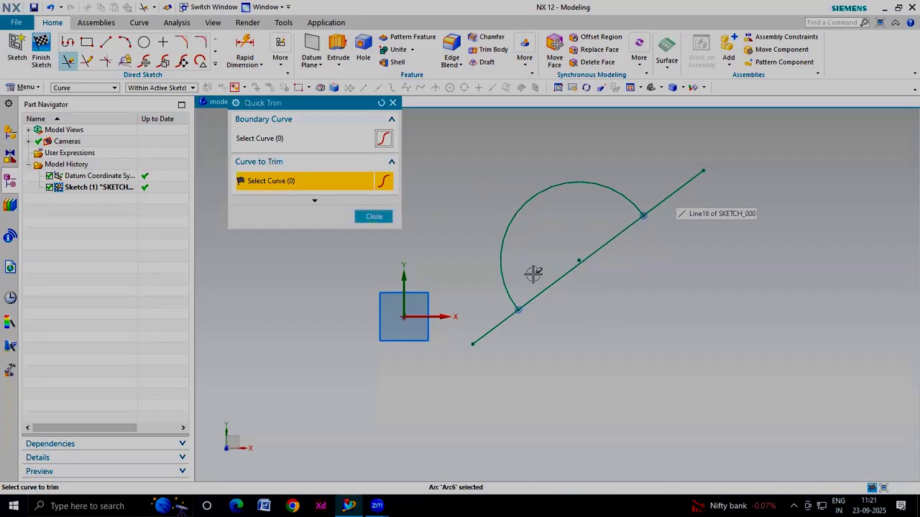
click(690, 180)
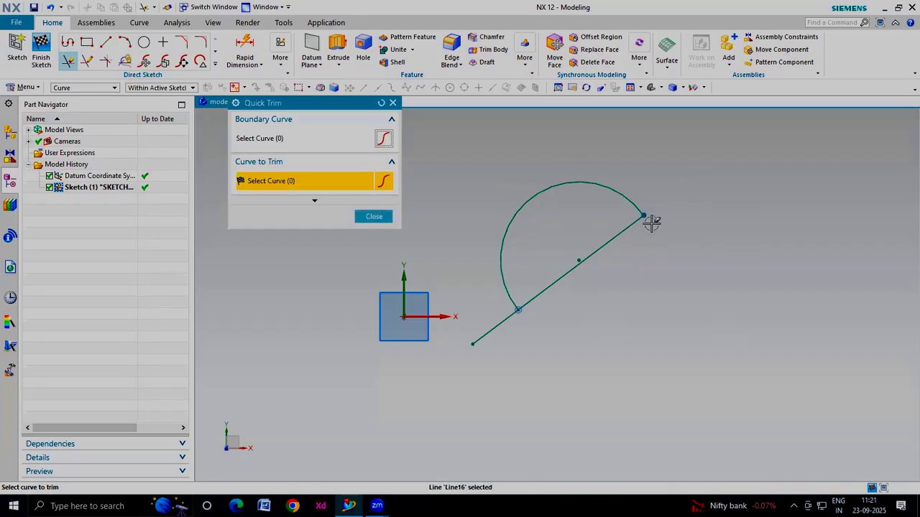
click(610, 239)
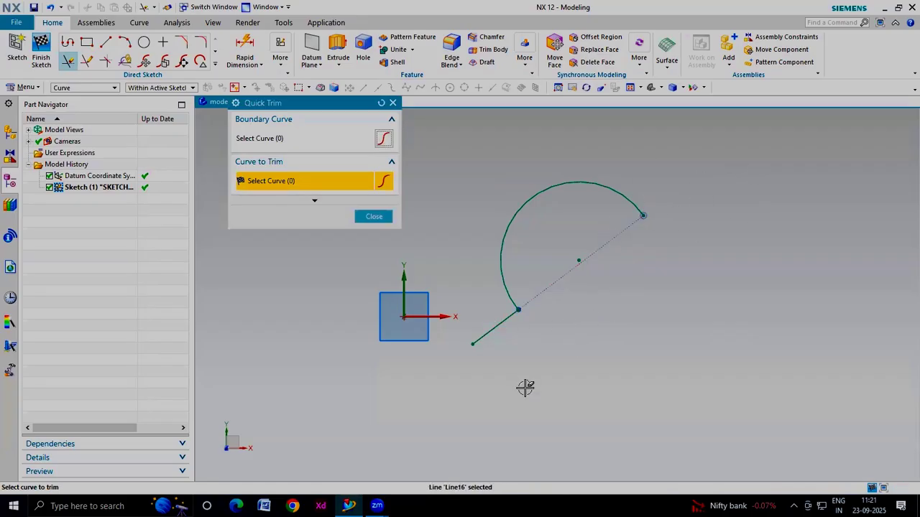
click(376, 216)
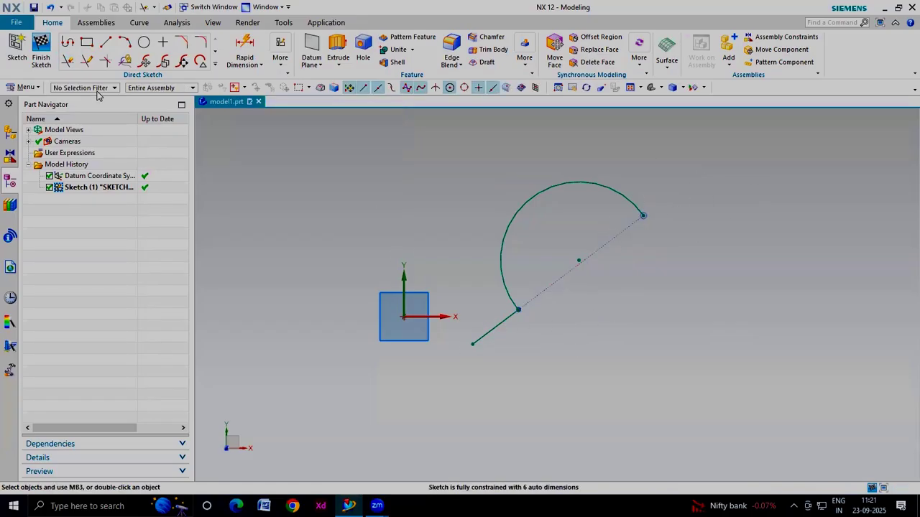
Quick Extend the remaining lower line segment up to the arc's upper end
click(216, 65)
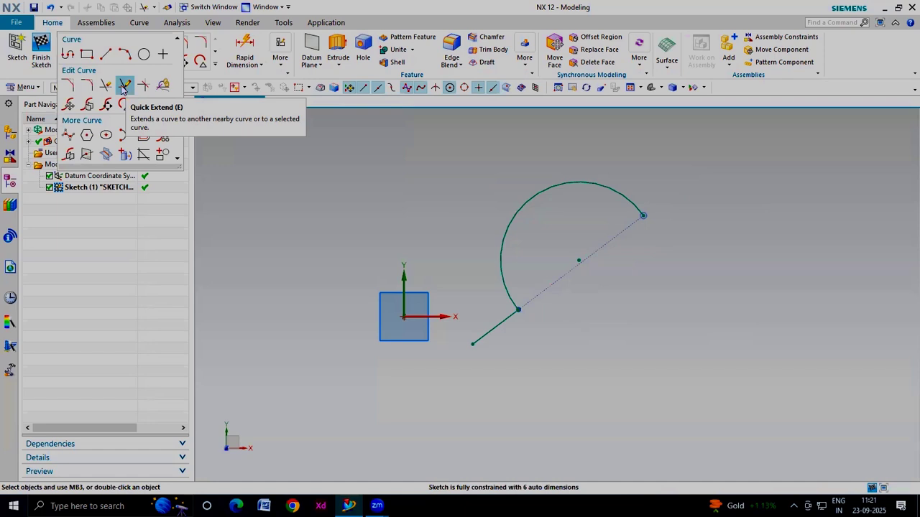
click(124, 87)
click(499, 327)
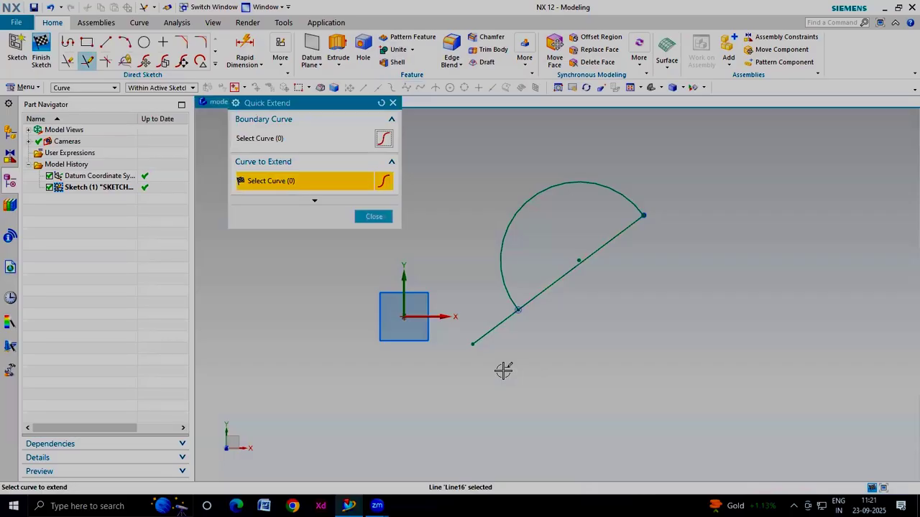
click(619, 237)
click(367, 218)
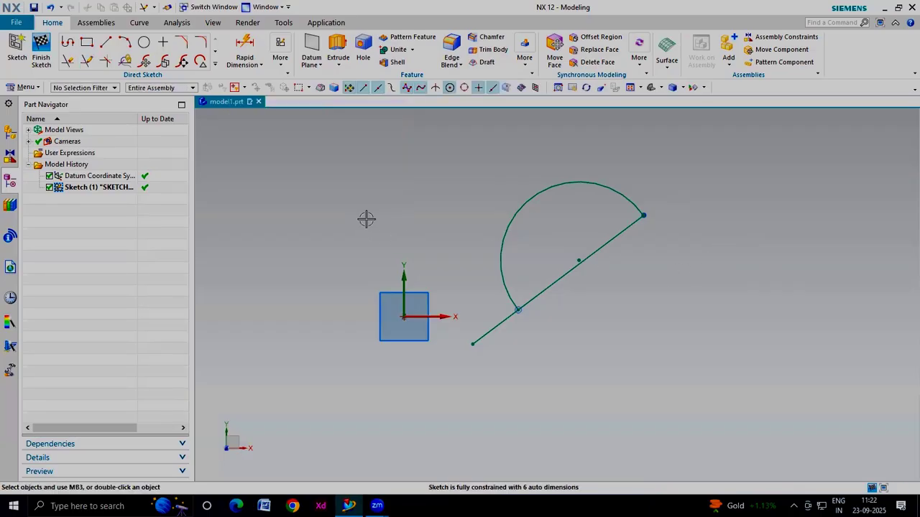
Delete the remaining arc and the diagonal line from the sketch
click(214, 64)
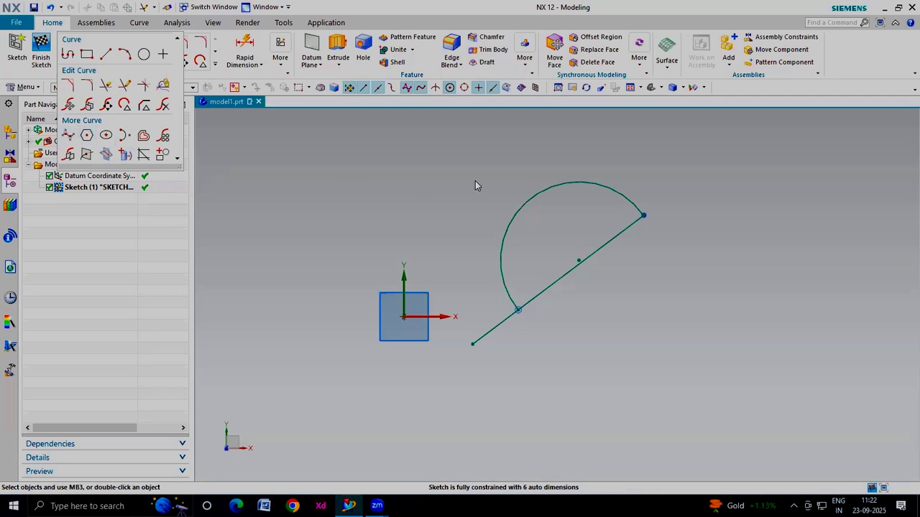
click(659, 174)
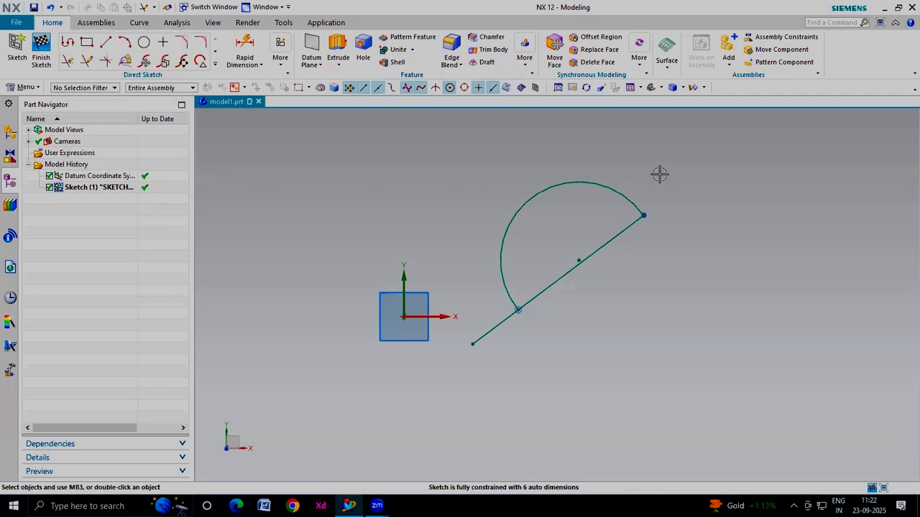
click(606, 192)
key(ctrl+d)
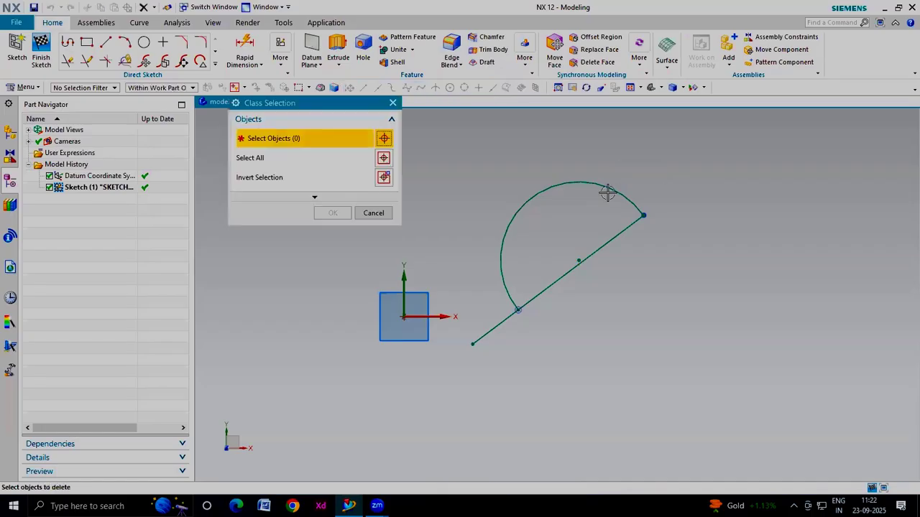
click(549, 187)
click(603, 242)
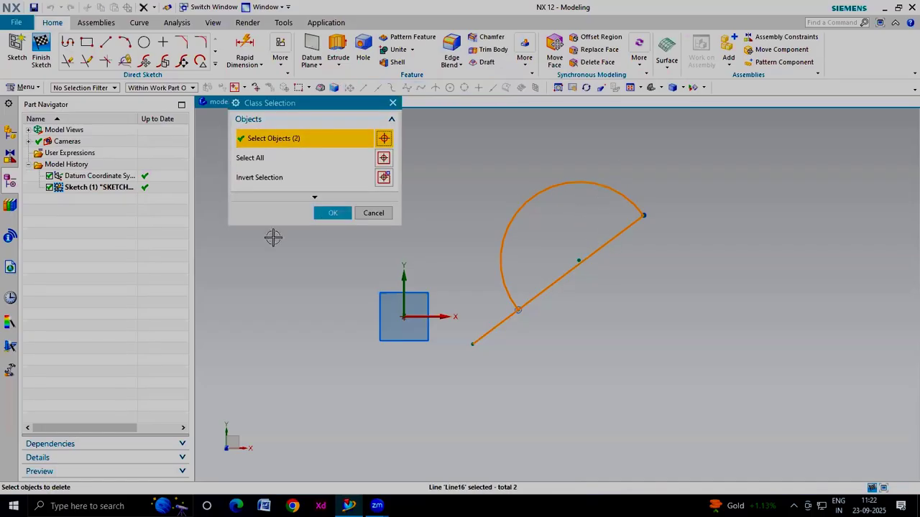
click(330, 213)
Draw a Through Points studio spline with nine points winding to the right of the origin
click(214, 66)
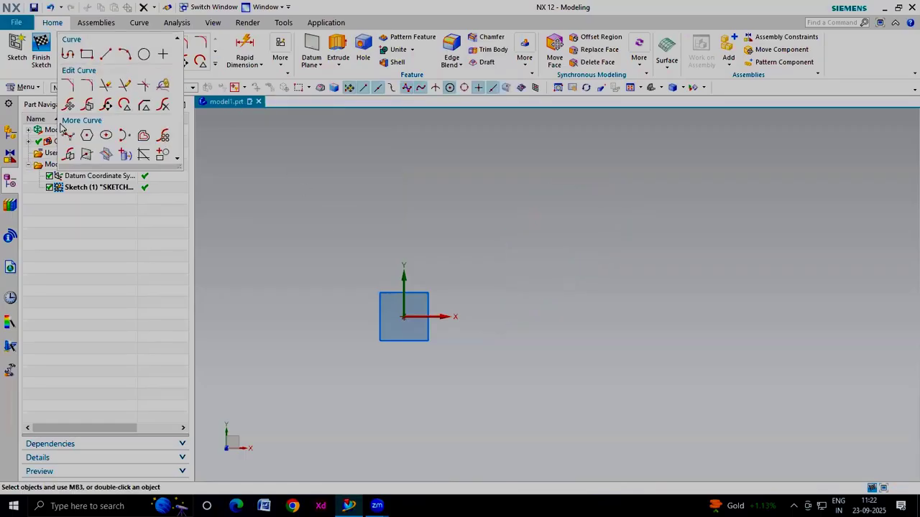
click(67, 133)
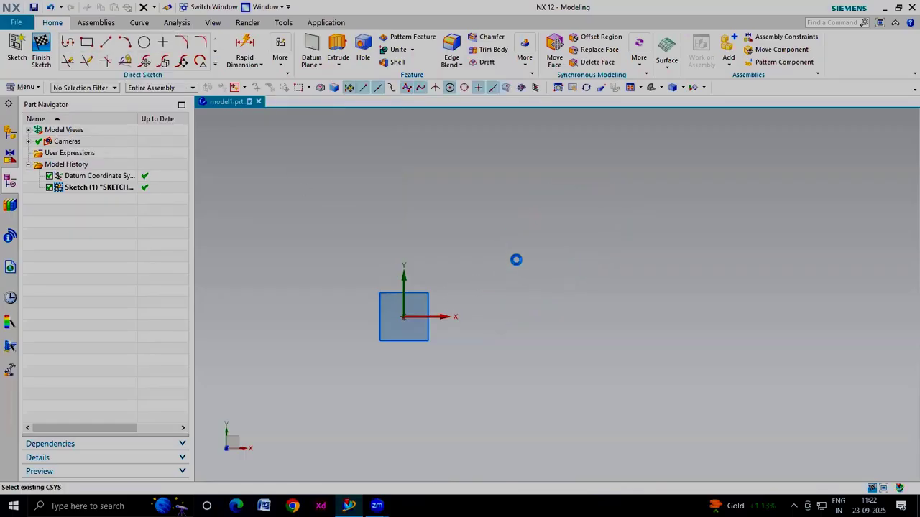
click(516, 259)
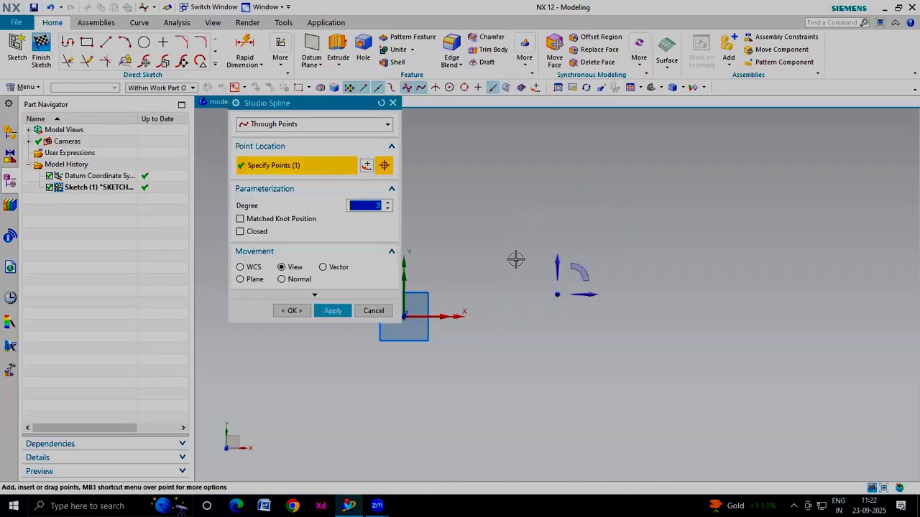
click(580, 213)
click(630, 245)
click(653, 332)
click(728, 360)
click(804, 342)
click(803, 257)
click(693, 209)
click(748, 150)
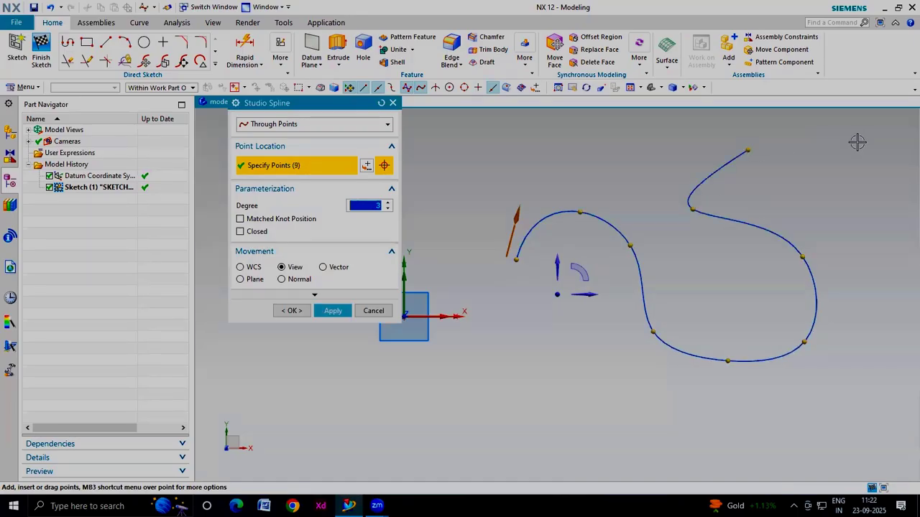
click(289, 311)
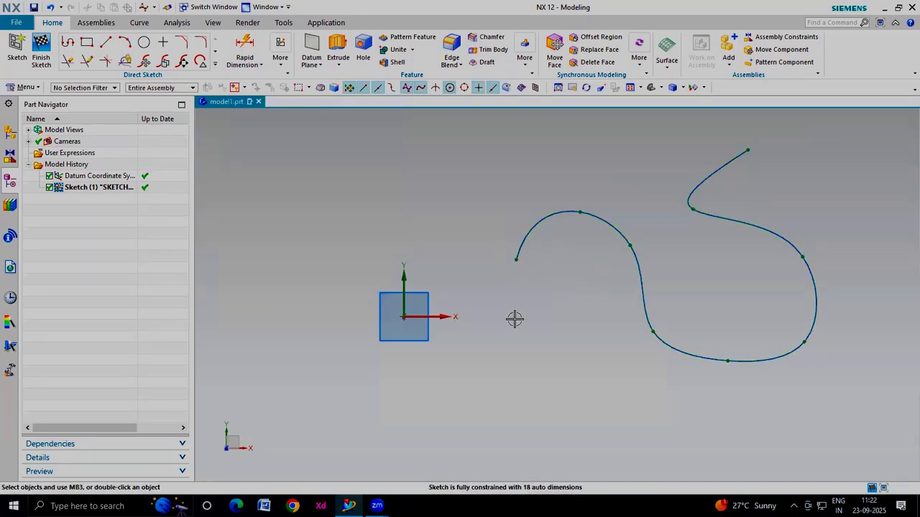
Reshape the spline by dragging three of its defining points to new positions
mouse_move(581, 211)
mouse_down()
mouse_move(581, 263)
mouse_move(577, 228)
mouse_up()
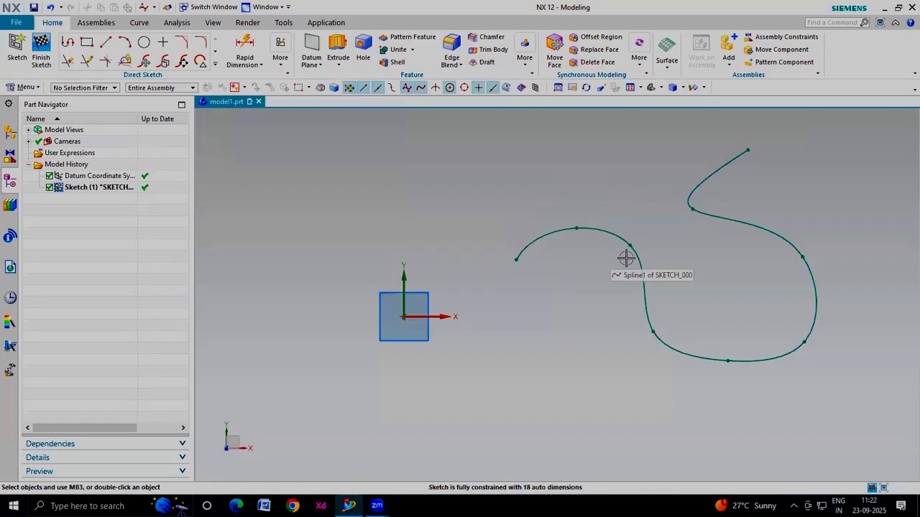
drag(631, 245, 610, 295)
drag(653, 329, 676, 259)
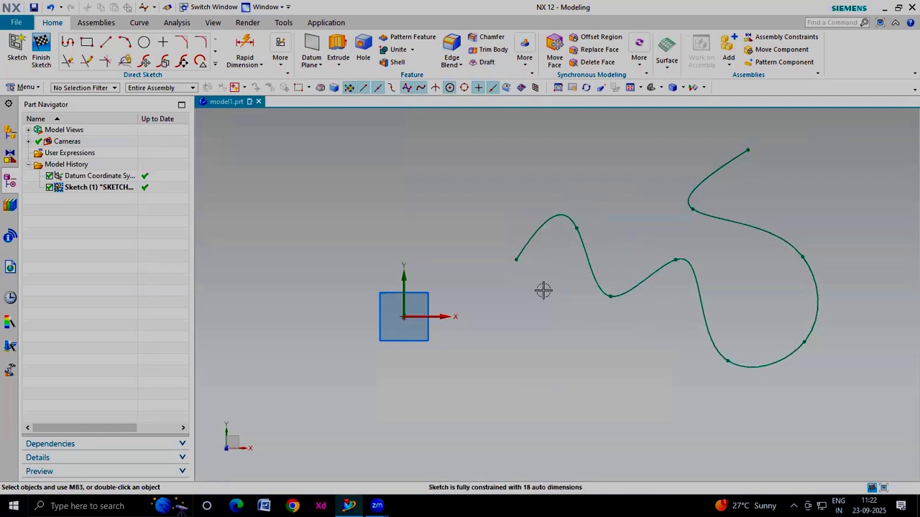
Draw a five-sided polygon above the origin with a 50 mm inscribed radius and 0° rotation
scroll(542, 290, down, 1)
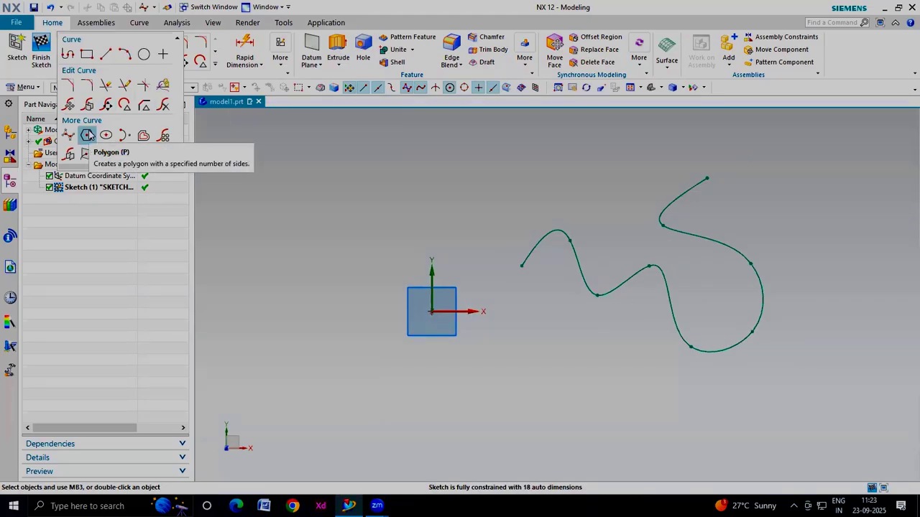
click(87, 135)
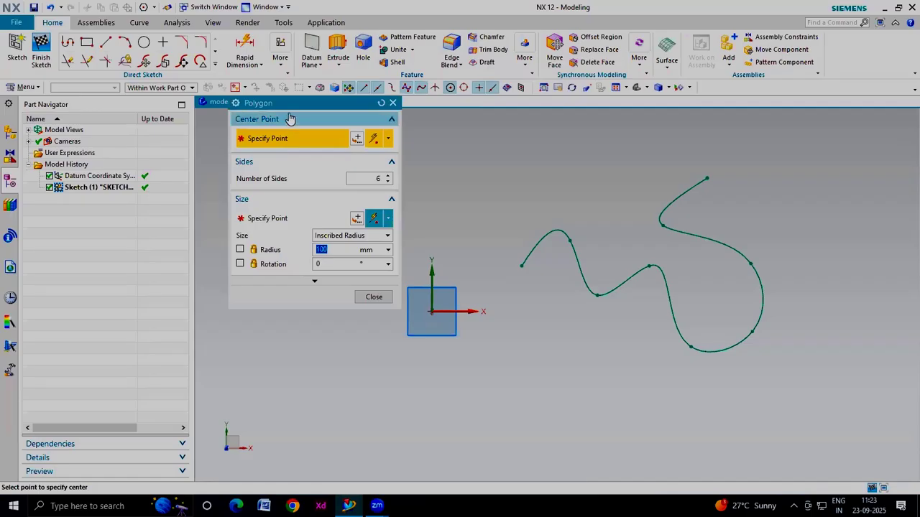
click(305, 214)
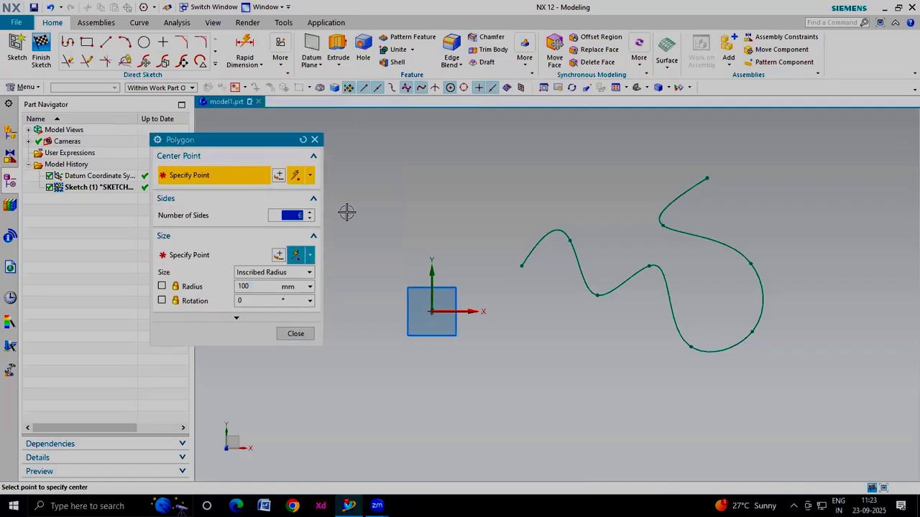
text(5)
click(438, 167)
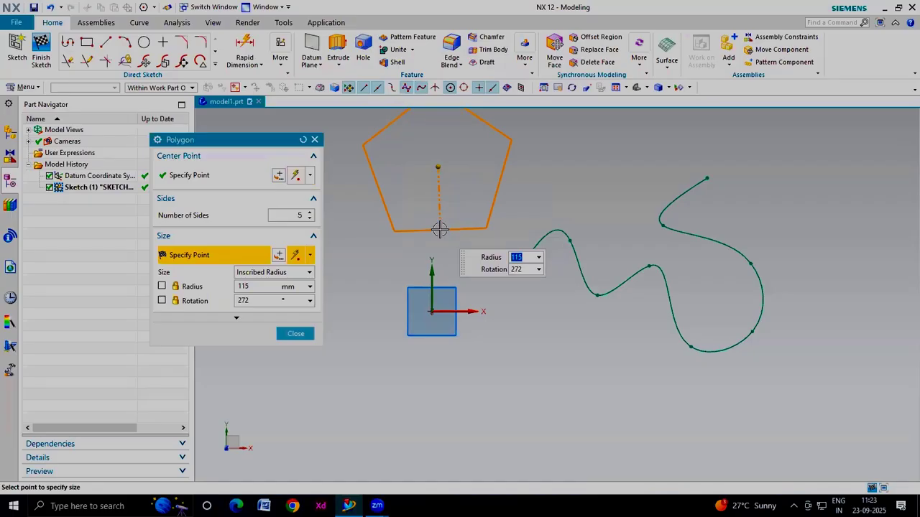
text(5)
key(Tab)
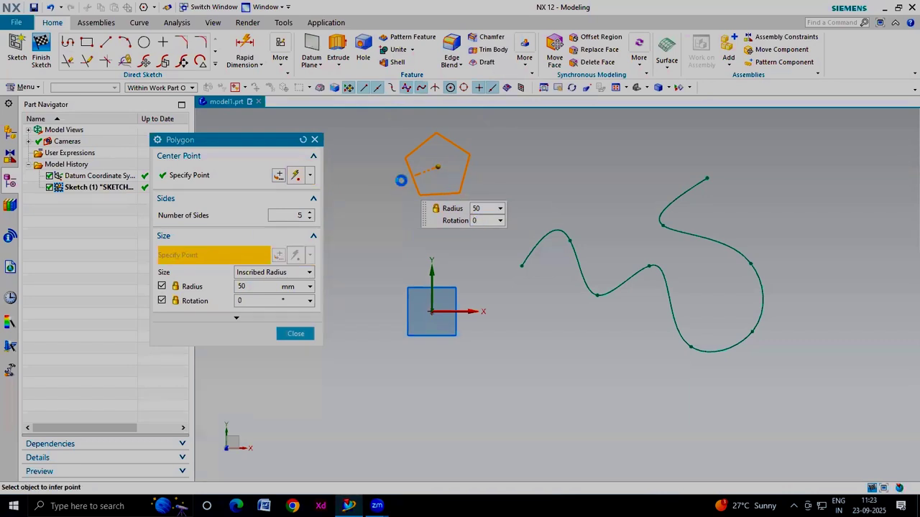
key(Return)
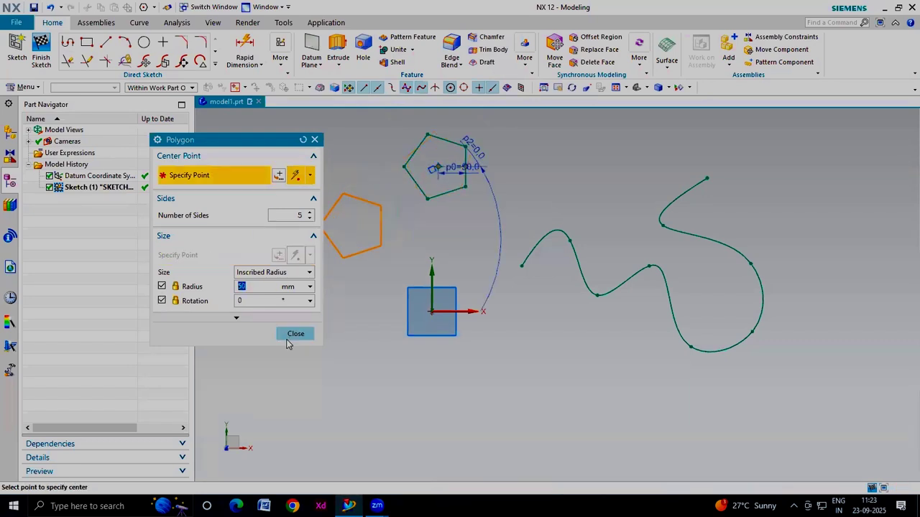
click(292, 336)
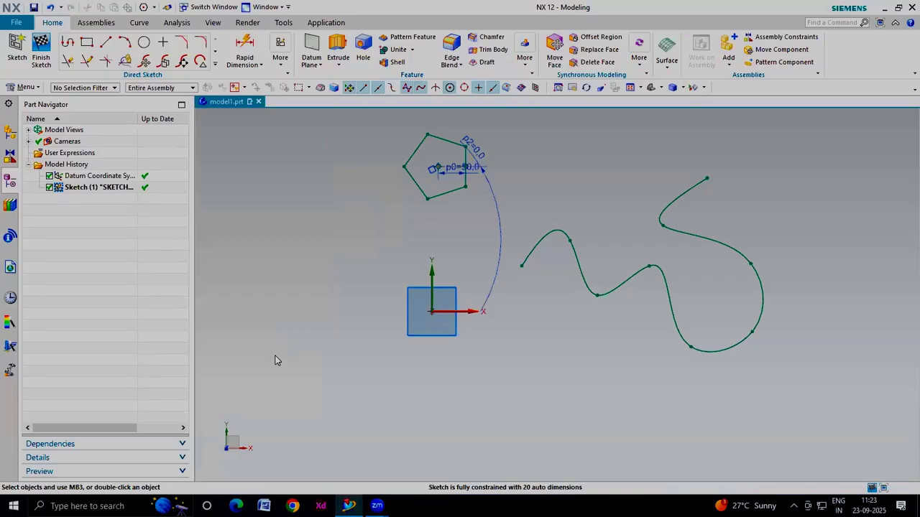
Draw an ellipse to the right of the spline with an 80 mm major radius, 15 mm minor radius and 0° angle
scroll(268, 276, down, 1)
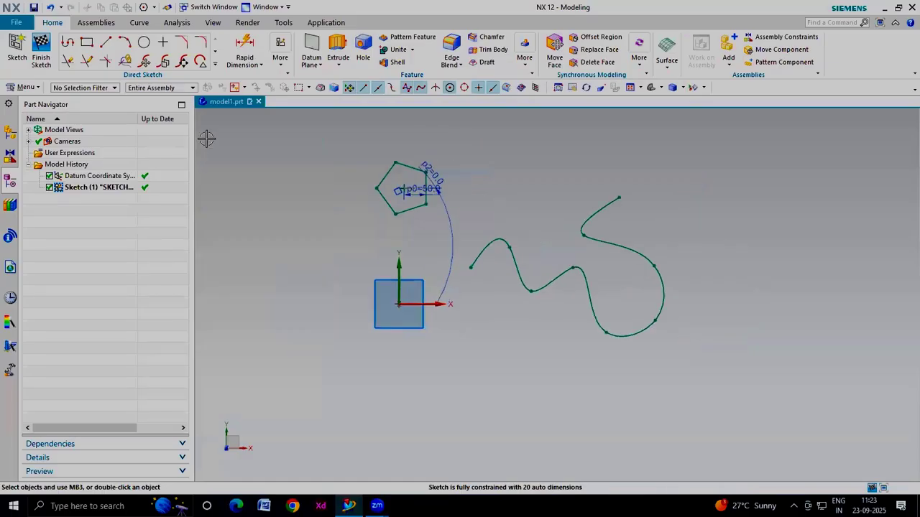
click(215, 63)
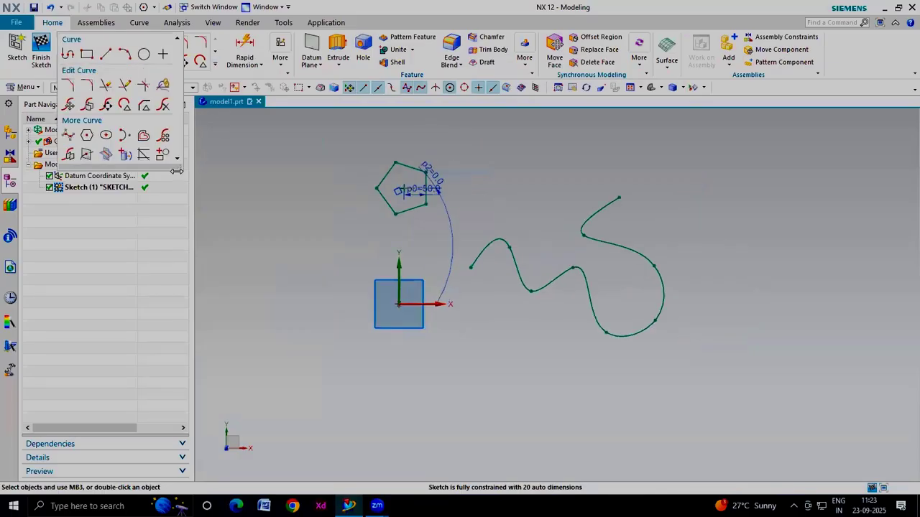
click(106, 136)
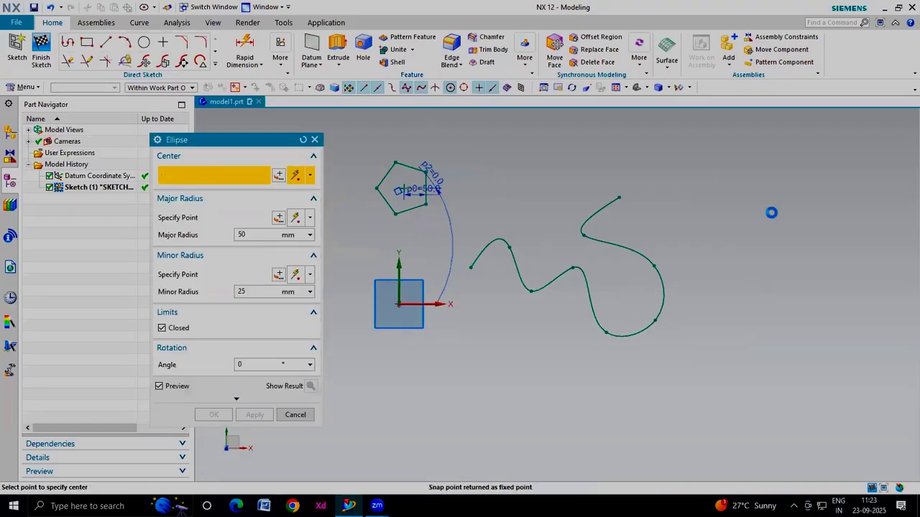
click(771, 213)
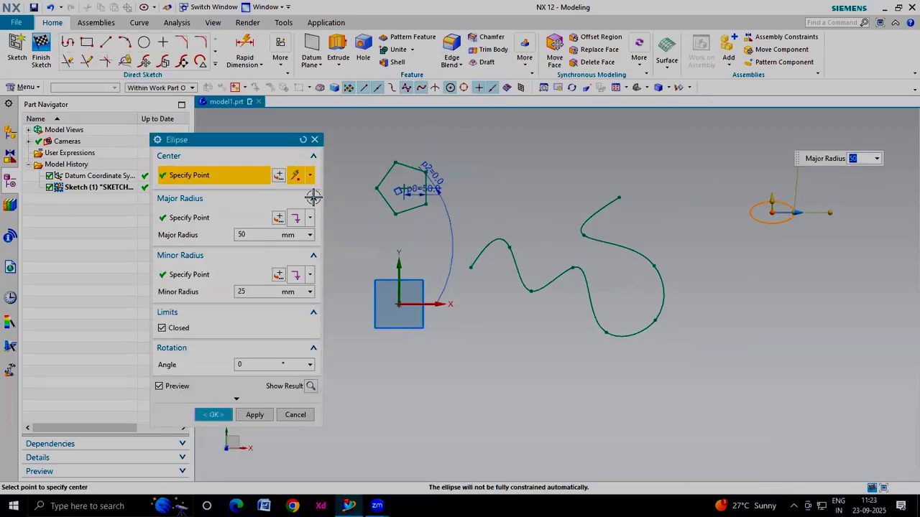
click(254, 235)
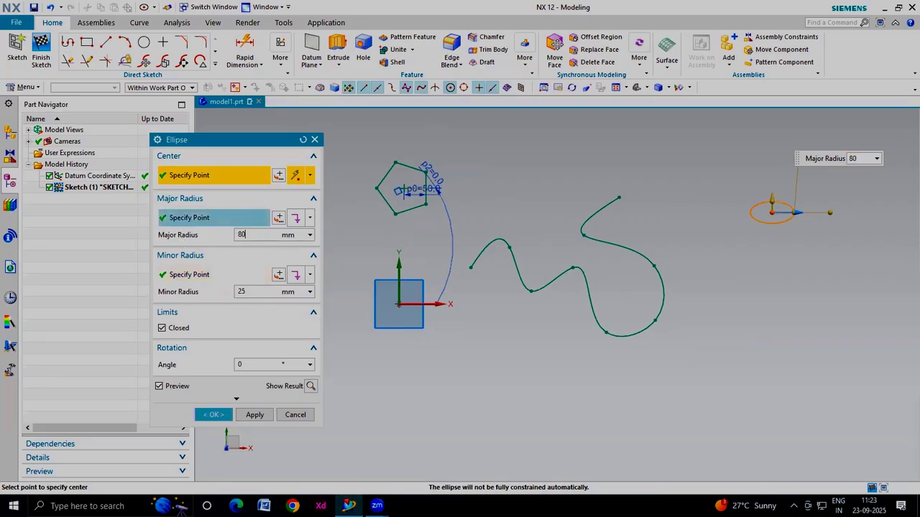
text(80)
key(Return)
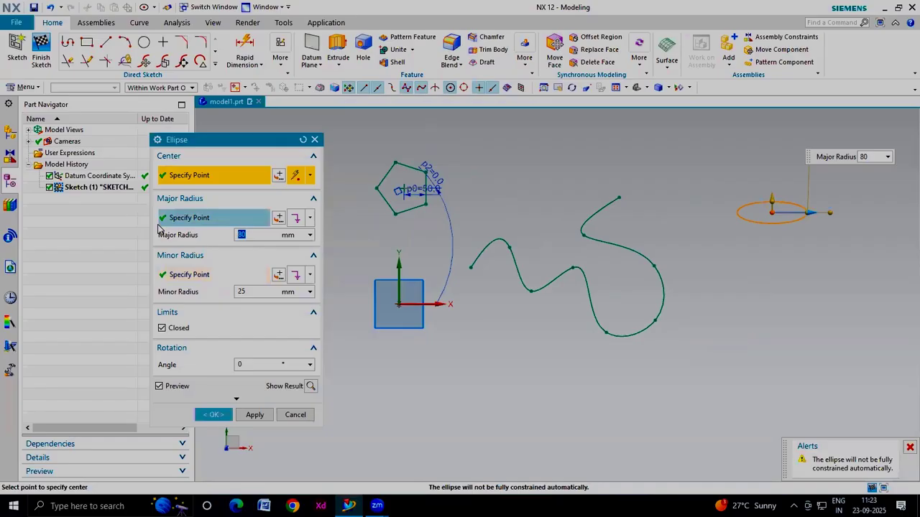
click(254, 292)
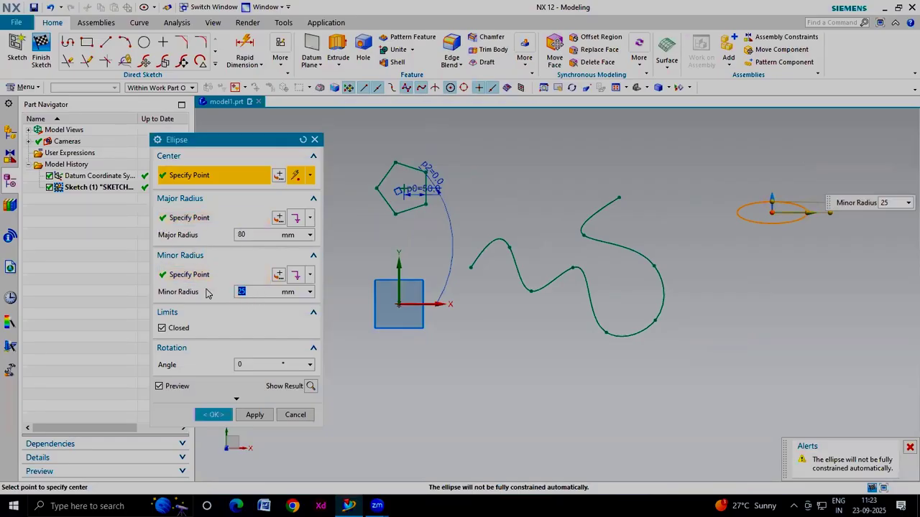
key(Return)
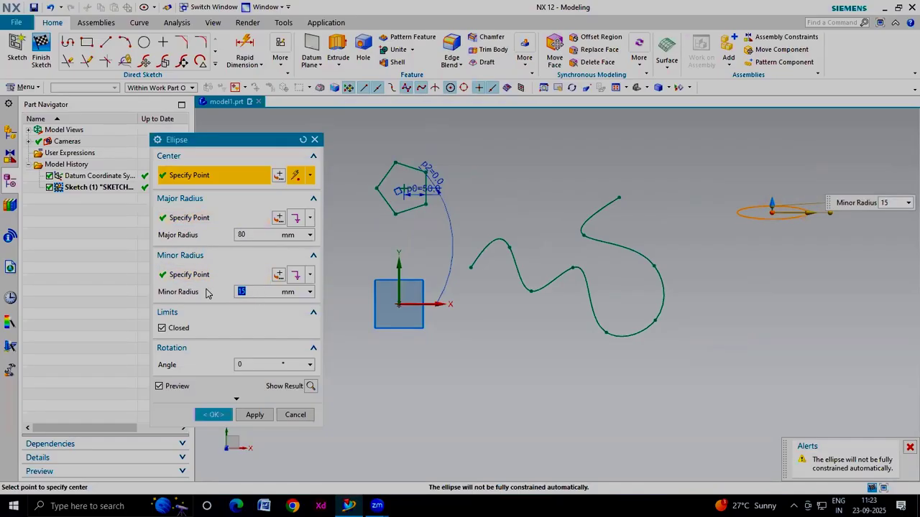
click(213, 415)
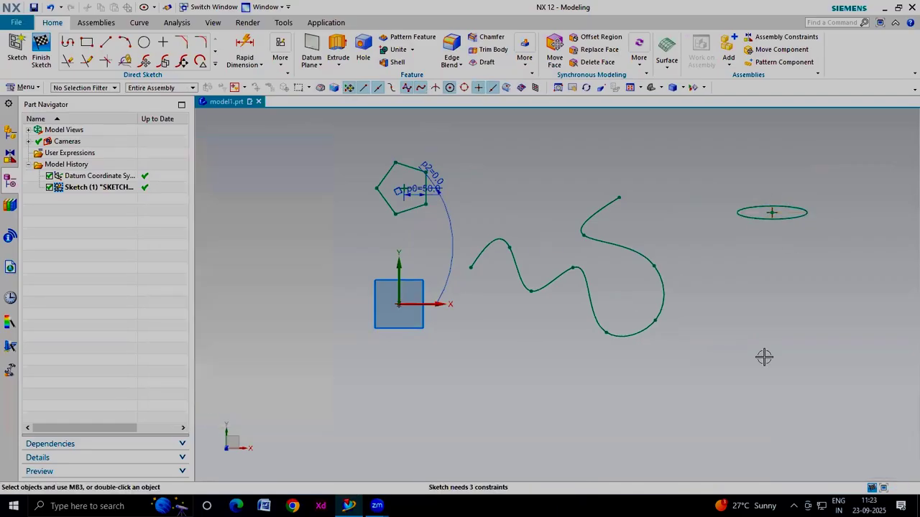
Delete the ellipse and the spline from the sketch
drag(816, 188, 728, 242)
key(Delete)
drag(714, 191, 457, 382)
key(Delete)
Draw a conic curve between two points right of the origin, with its control point placed above them and rho 0.5
click(214, 65)
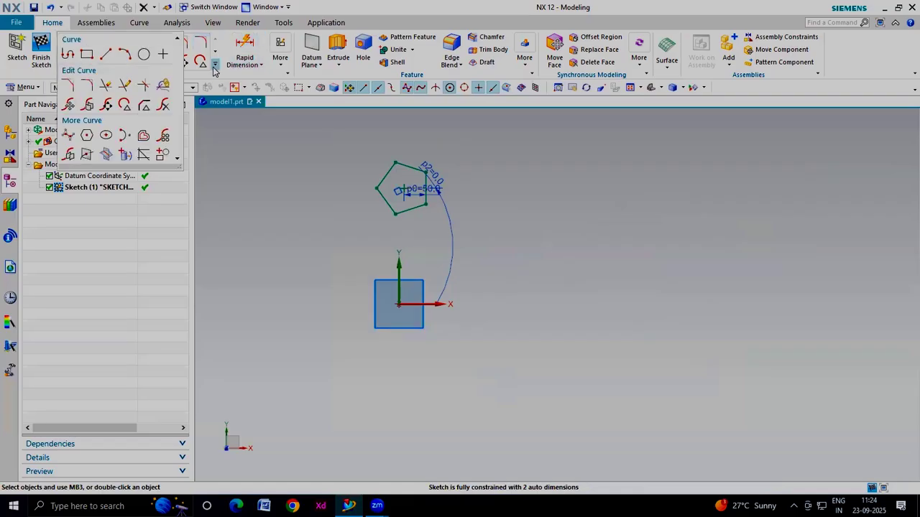
click(125, 136)
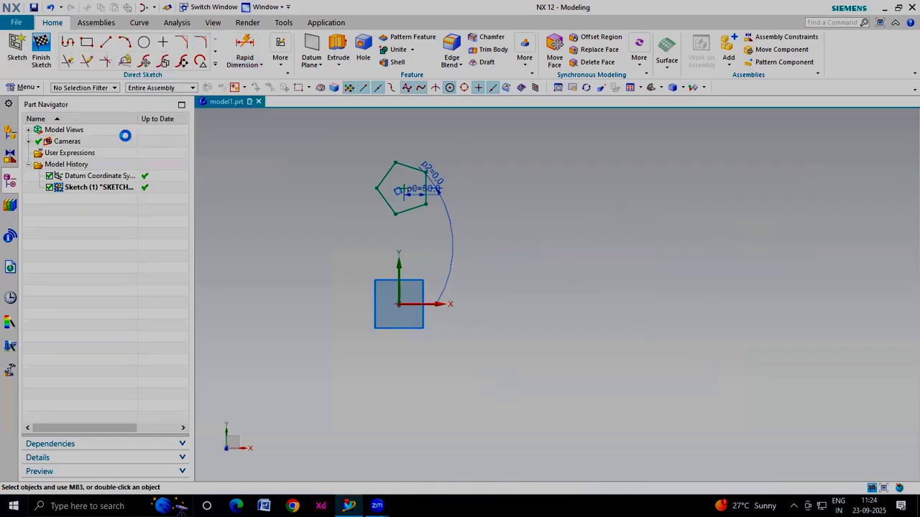
click(600, 323)
click(769, 323)
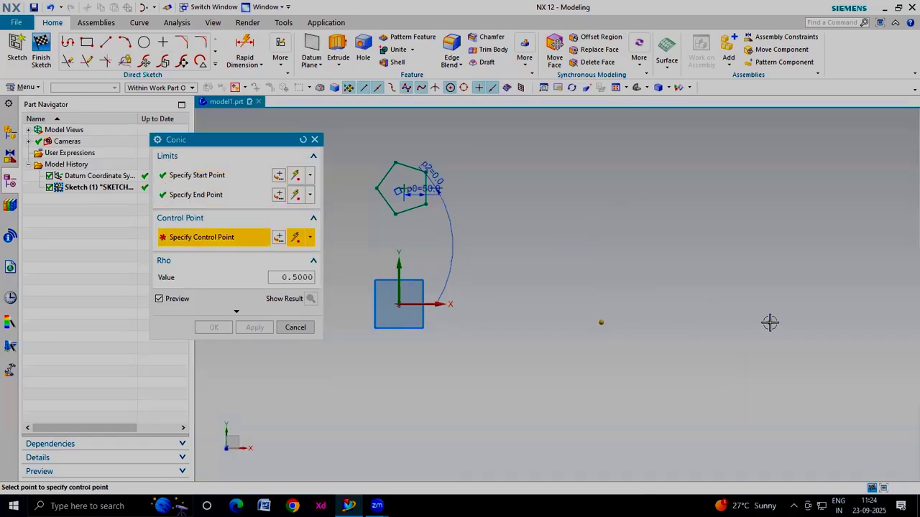
click(674, 155)
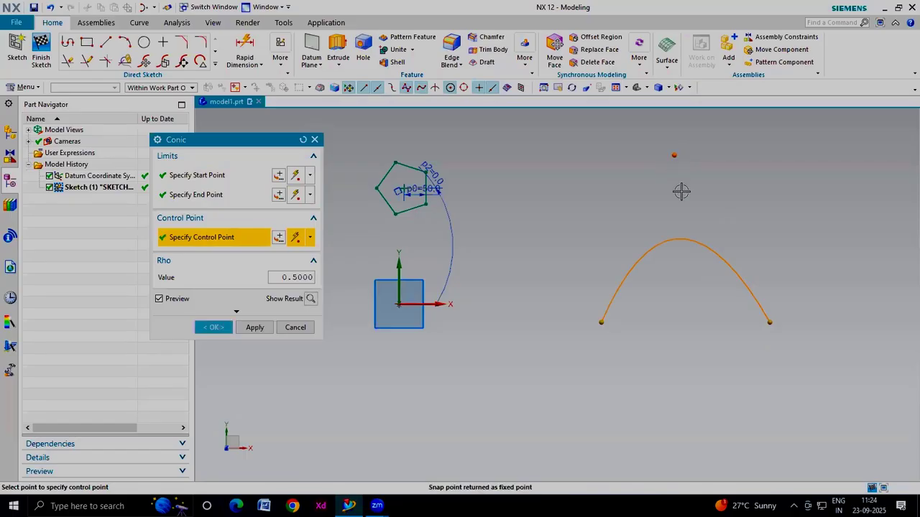
drag(677, 151, 737, 142)
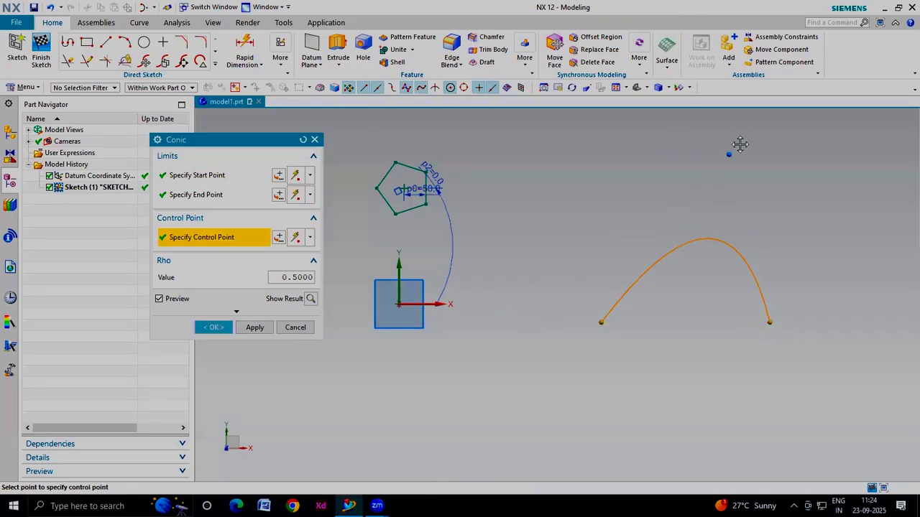
click(220, 329)
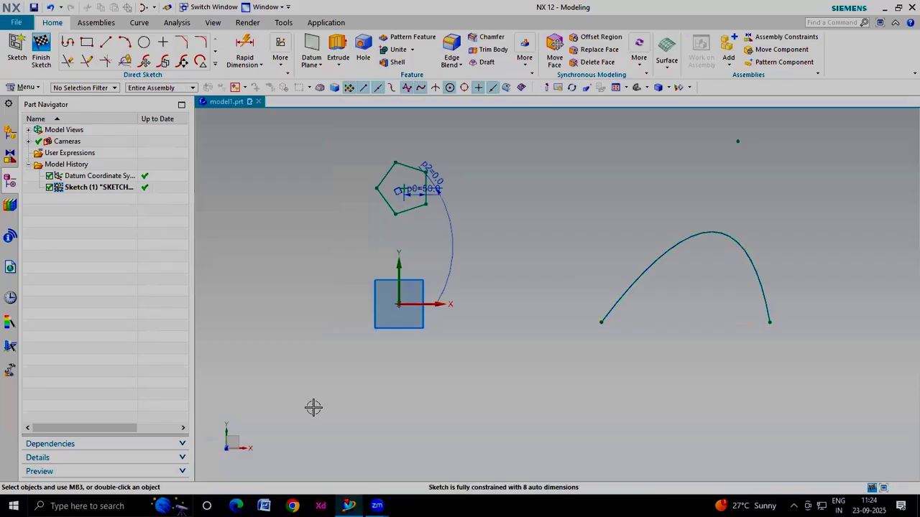
Delete the conic curve from the sketch
drag(848, 372, 568, 129)
key(Delete)
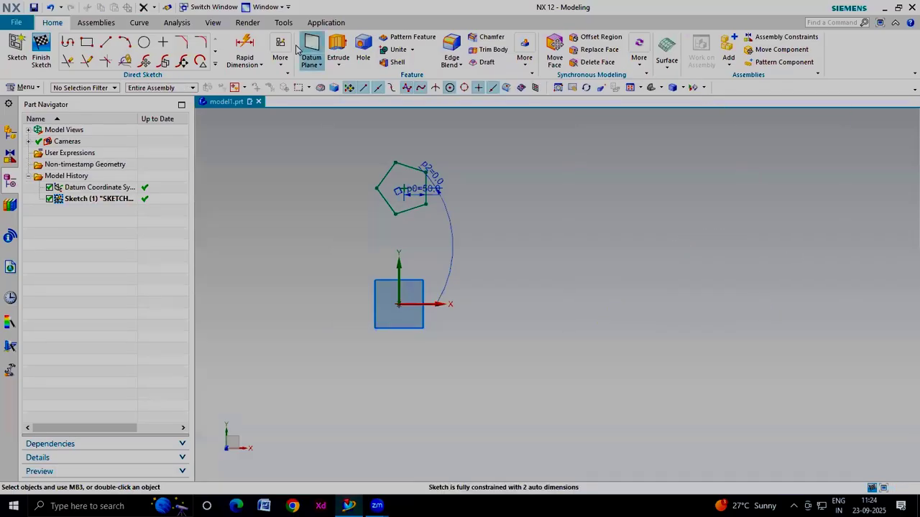
Draw a diagonal line to the right of the origin
click(216, 66)
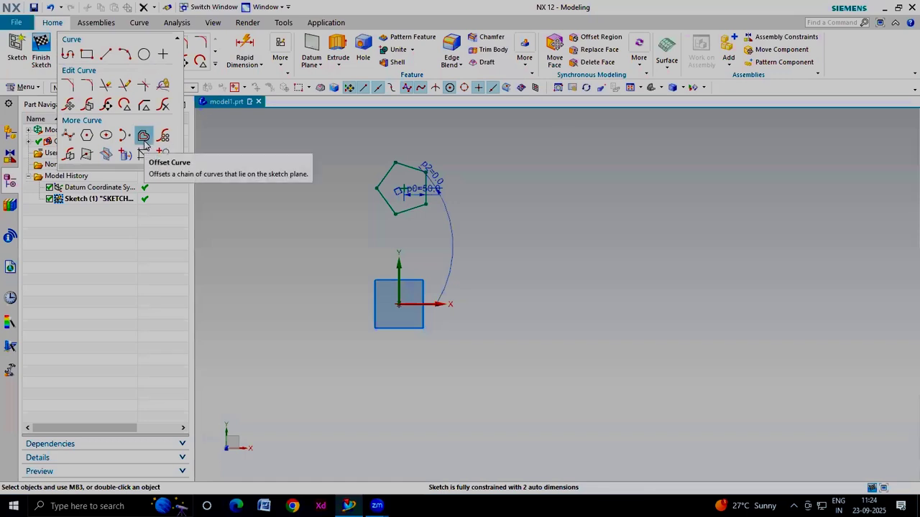
click(106, 54)
click(661, 217)
click(536, 341)
key(Escape)
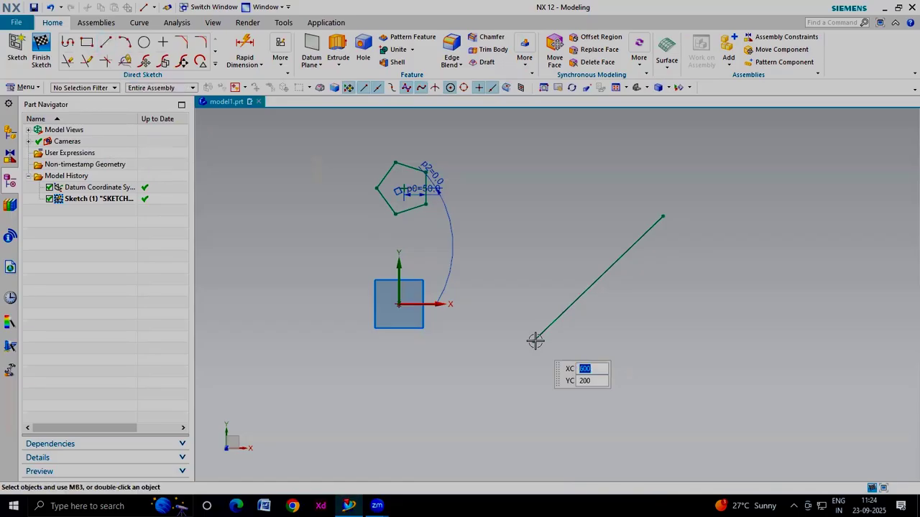
Offset the diagonal line by 20 mm with 10 copies using Offset Curve
click(215, 65)
click(144, 137)
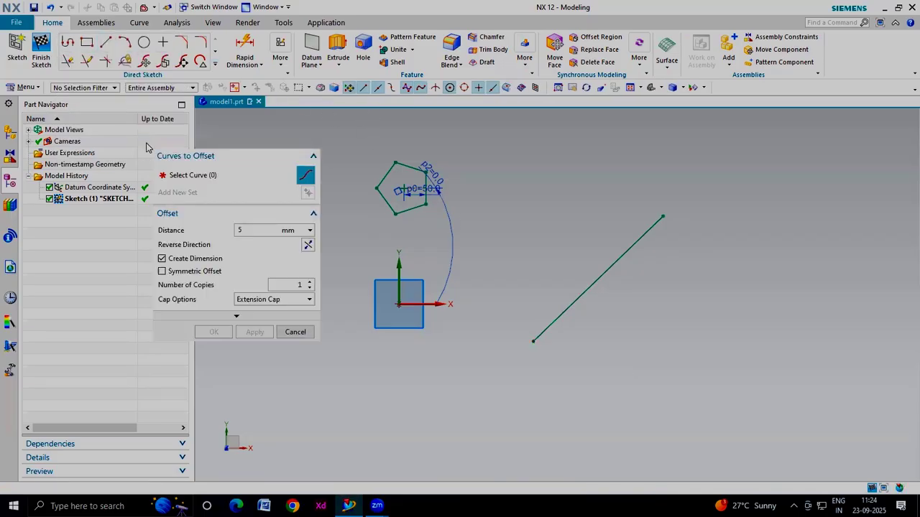
click(606, 271)
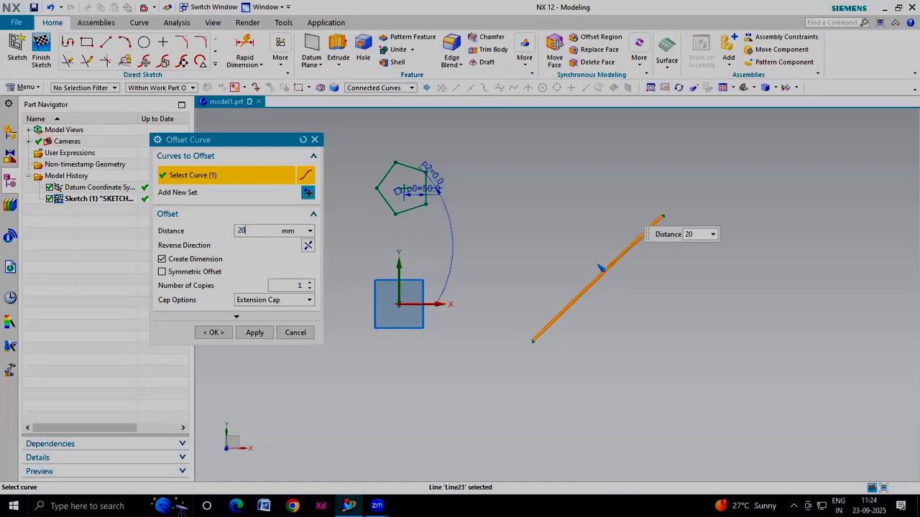
key(Return)
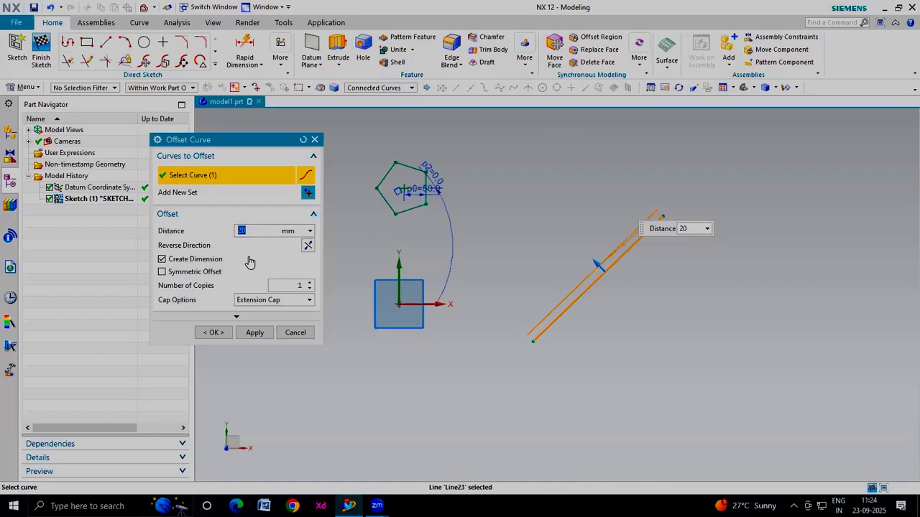
click(284, 286)
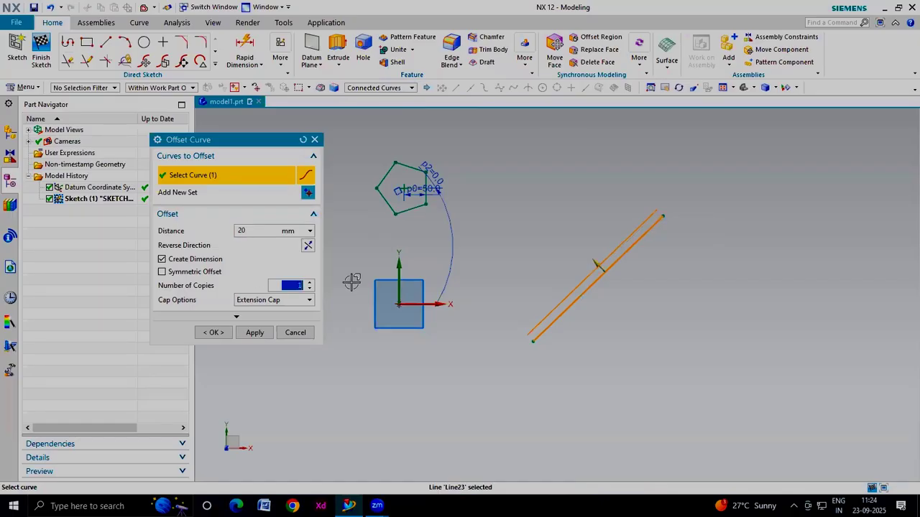
text(10)
key(Return)
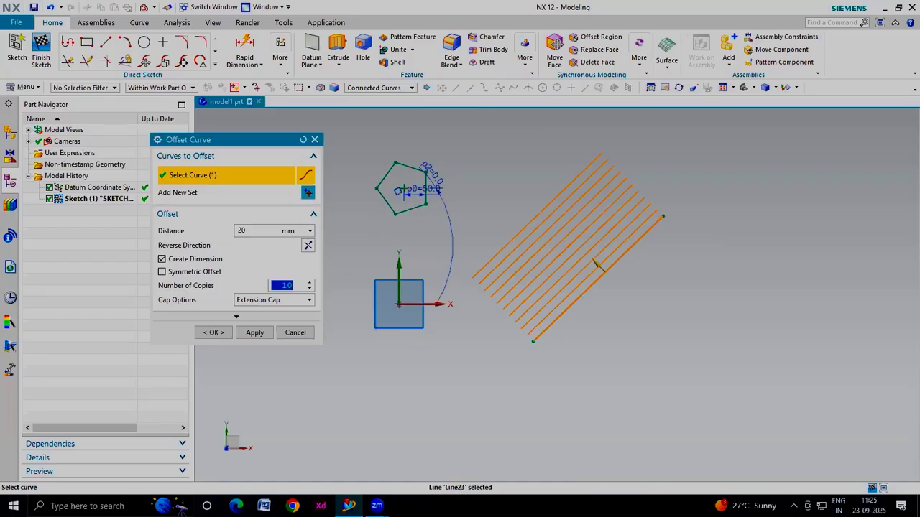
click(213, 332)
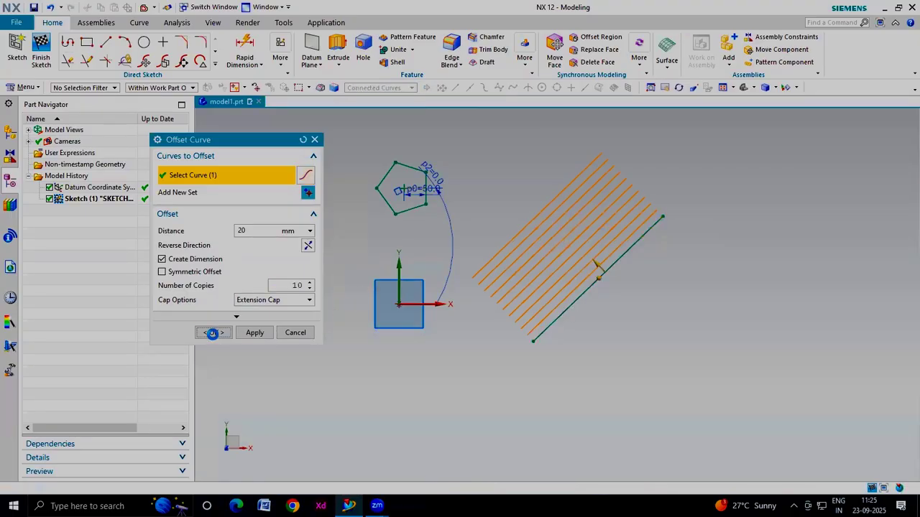
Delete the diagonal line together with all its offset copies
drag(723, 146, 467, 377)
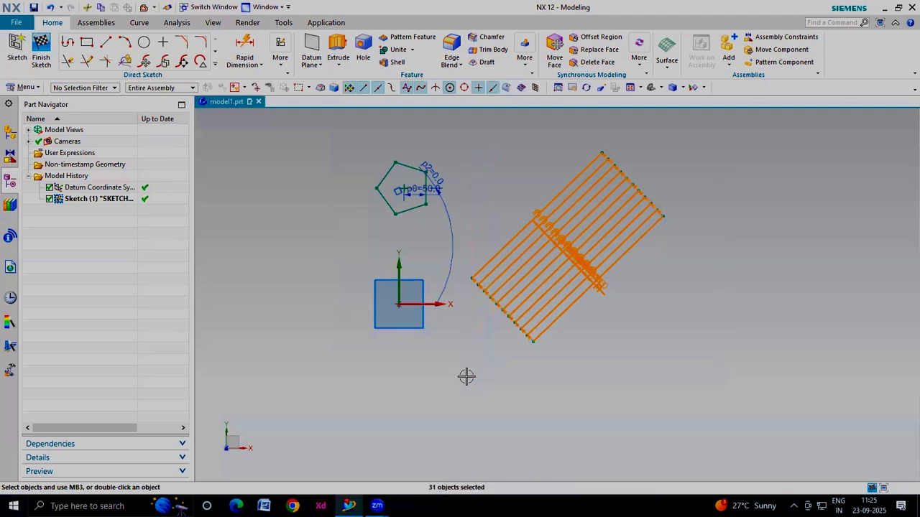
key(Delete)
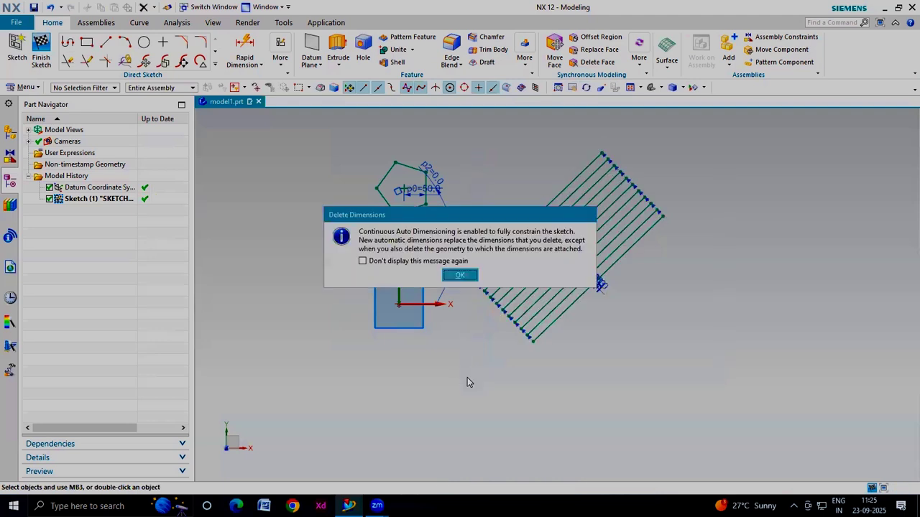
click(463, 274)
Draw a rectangle to the right of the origin
click(86, 43)
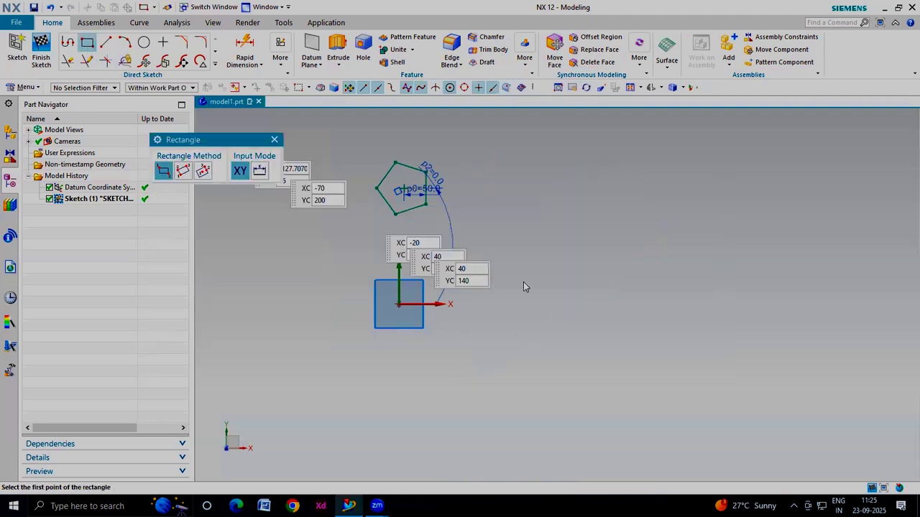
click(544, 204)
click(719, 396)
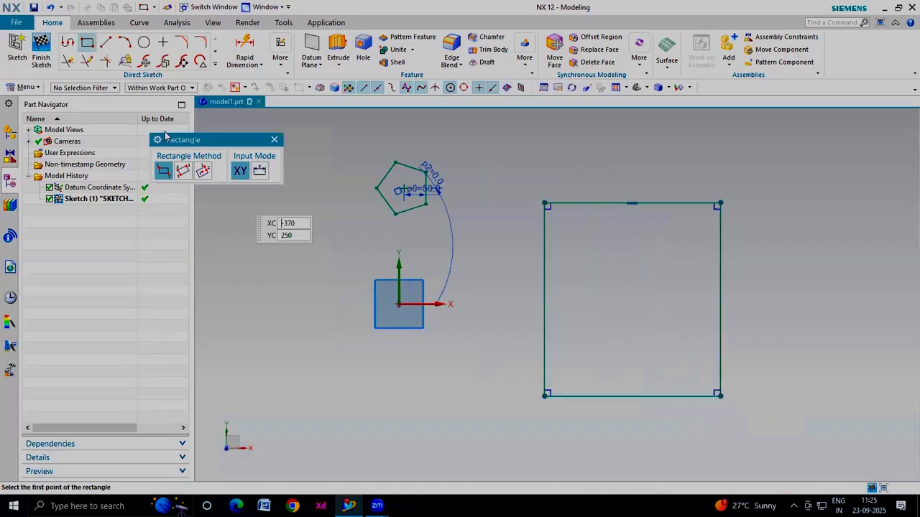
click(274, 140)
Select the rectangle for an Offset Curve of 20 mm with 10 copies
click(214, 65)
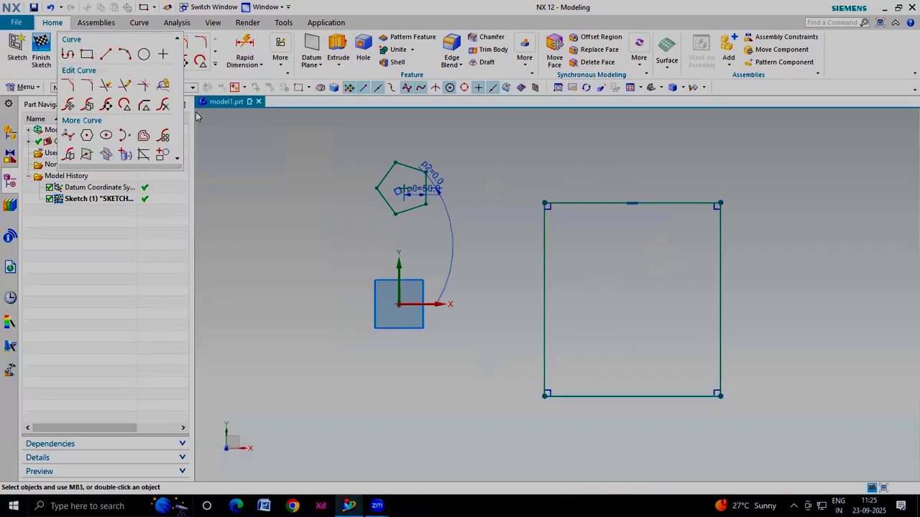
click(143, 134)
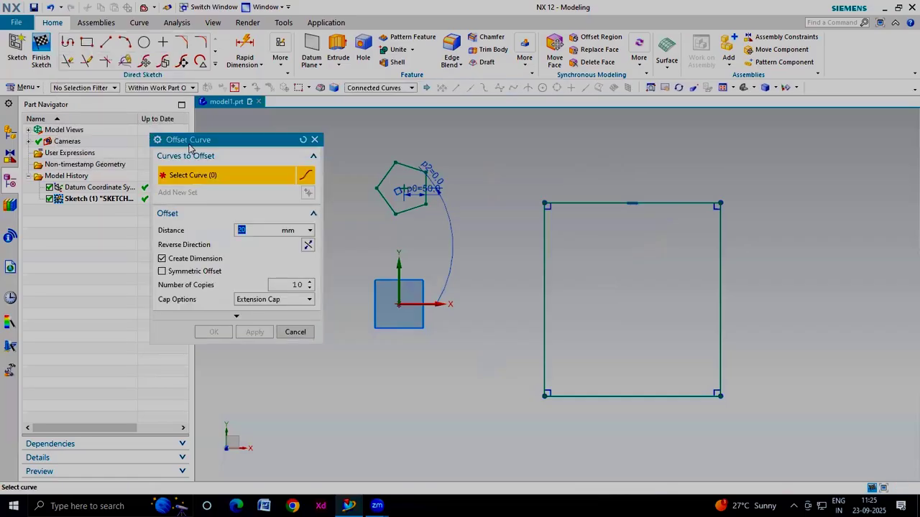
drag(210, 143, 260, 157)
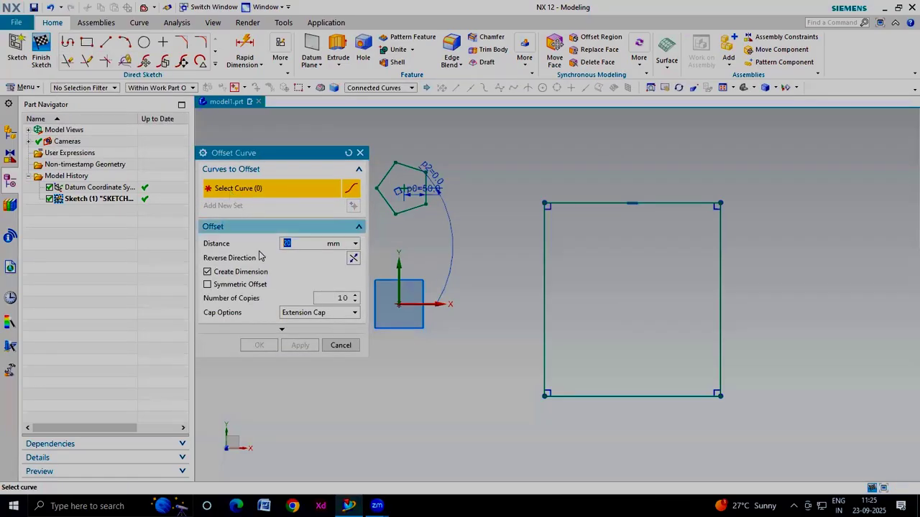
click(628, 396)
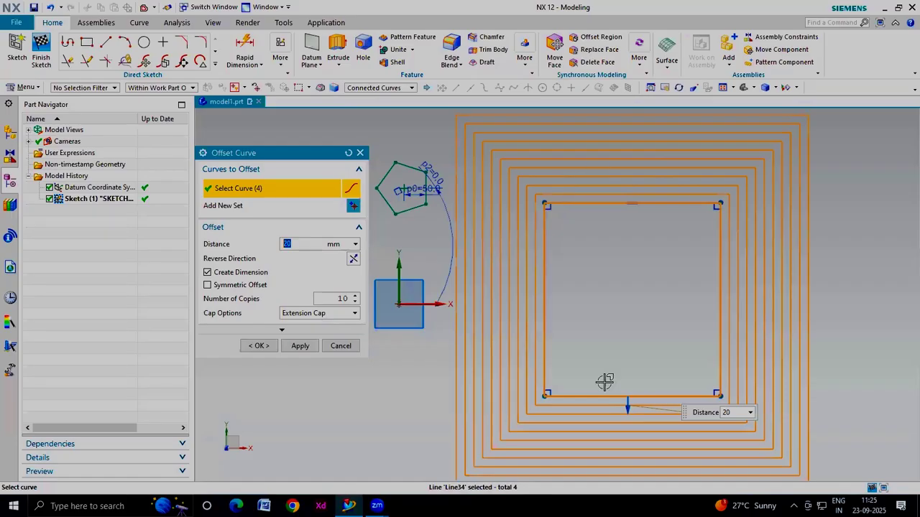
click(387, 91)
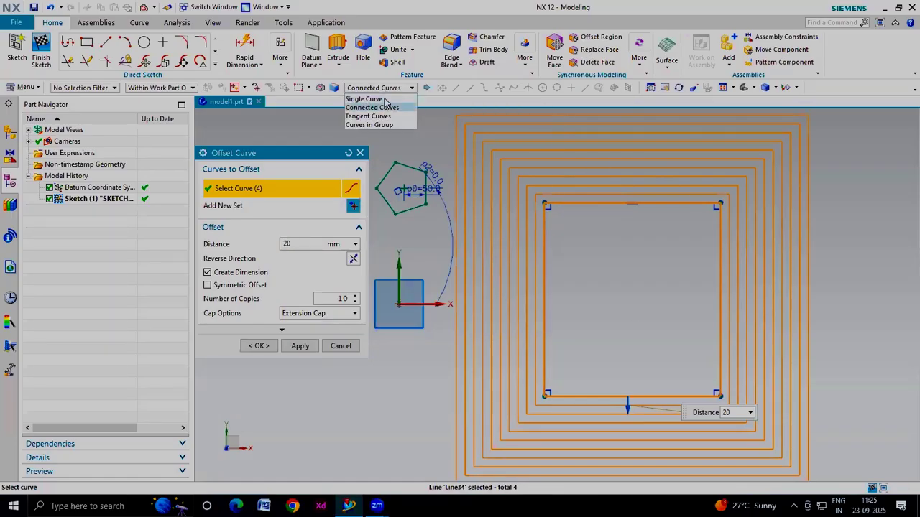
click(385, 99)
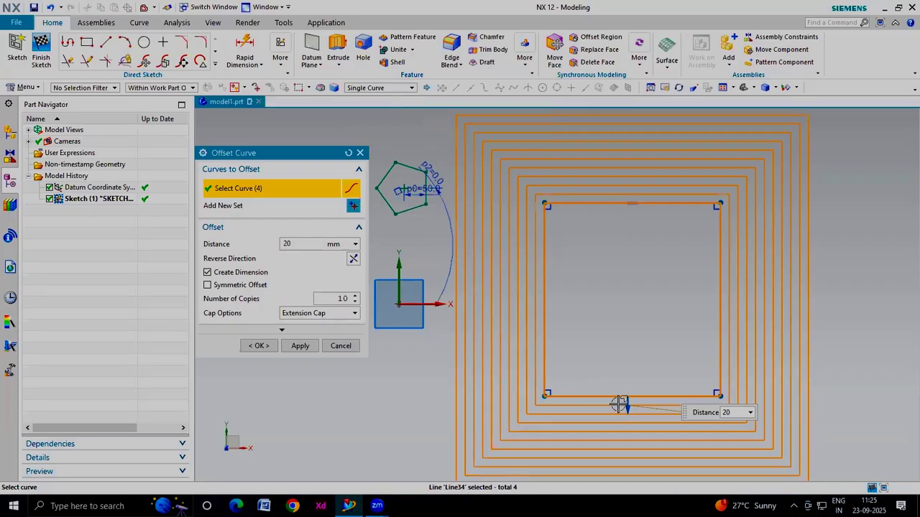
click(348, 152)
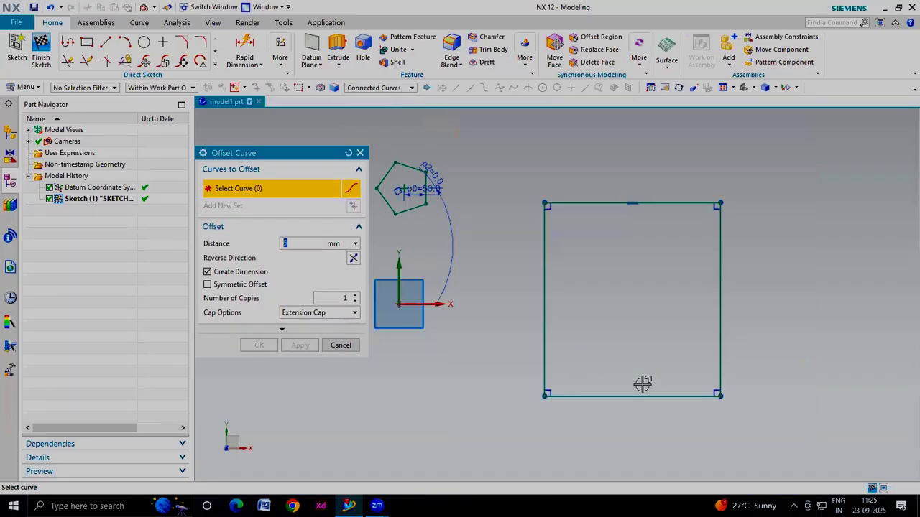
click(598, 395)
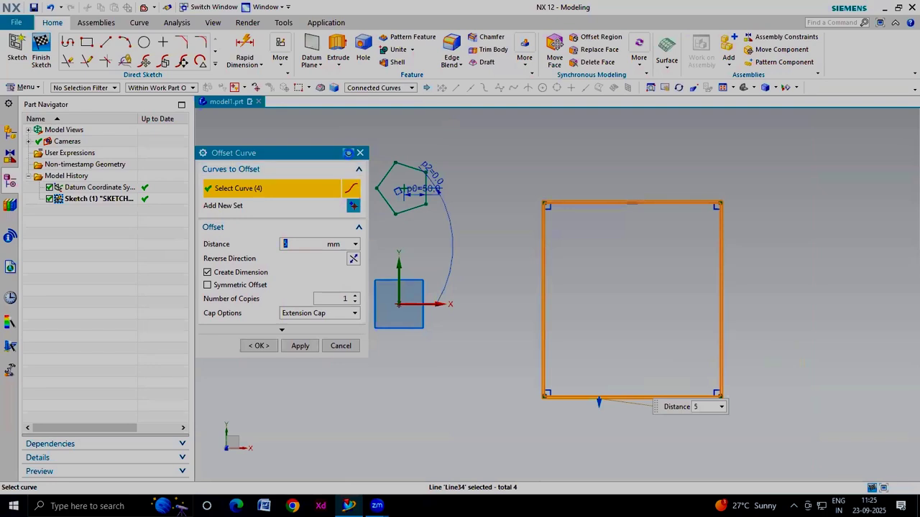
click(349, 152)
Select only the rectangle's bottom edge with the Single Curve rule and drag its offset to 40 mm
click(381, 87)
click(365, 98)
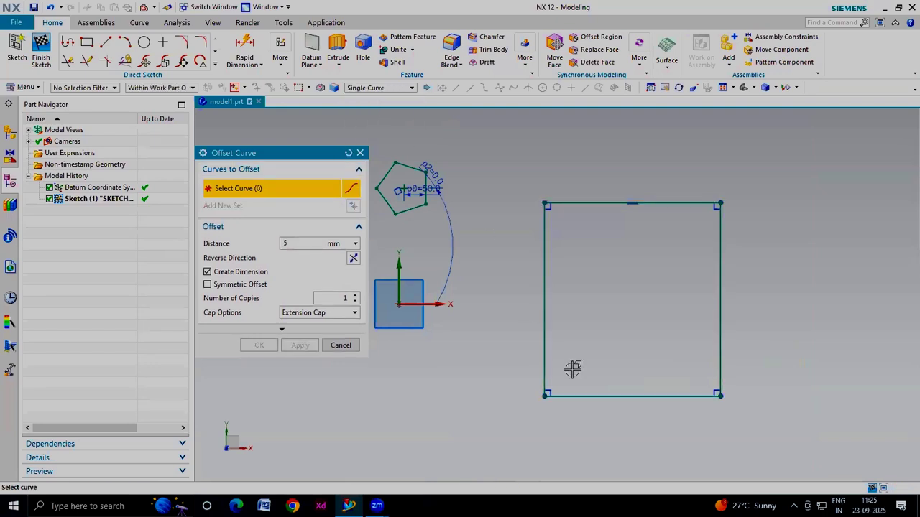
click(601, 396)
drag(601, 381, 599, 371)
Switch to Connected Curves, select the whole rectangle, and set the number of offset copies to 2
click(399, 87)
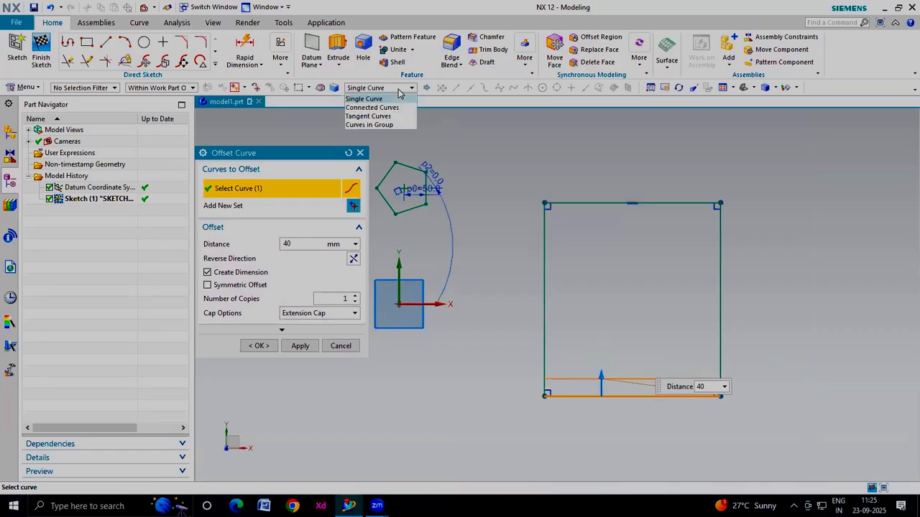
click(392, 105)
click(544, 300)
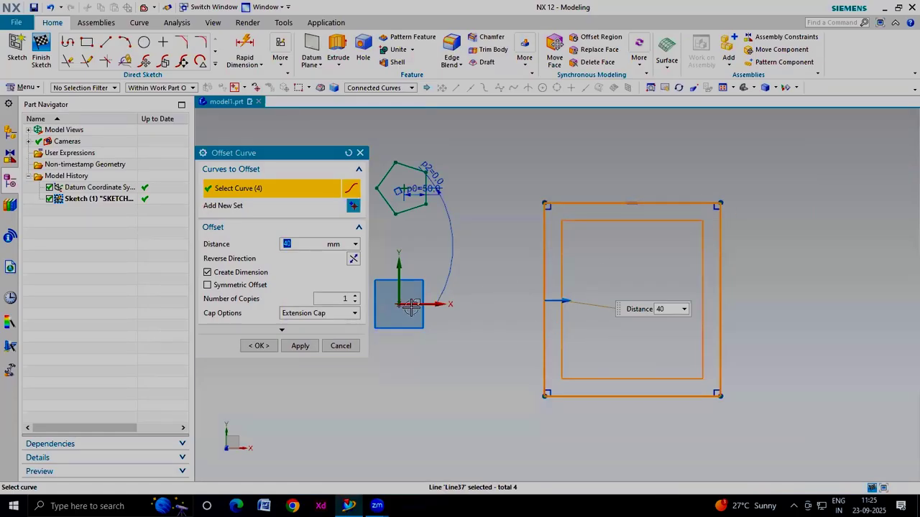
click(331, 297)
click(356, 297)
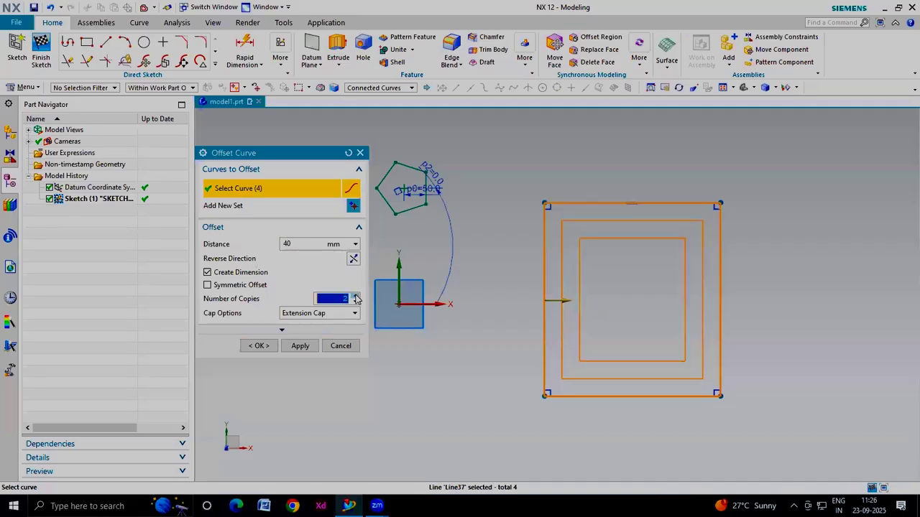
Reverse the offset direction so the two copies lie outside the rectangle, and confirm the offset
click(352, 258)
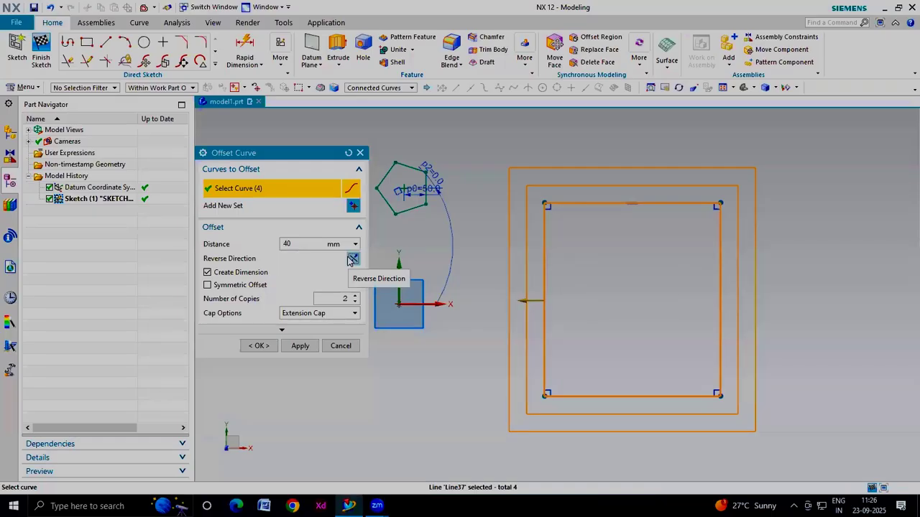
click(352, 258)
click(352, 259)
click(351, 258)
click(352, 258)
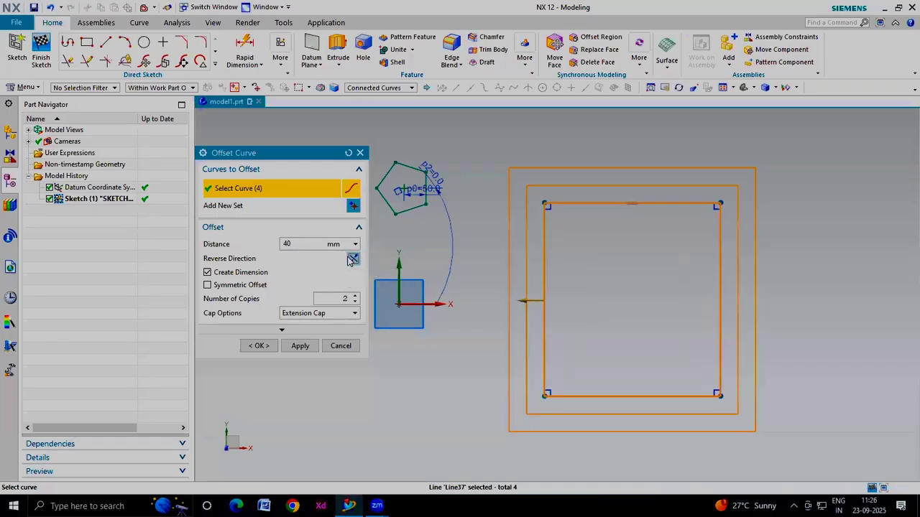
click(269, 346)
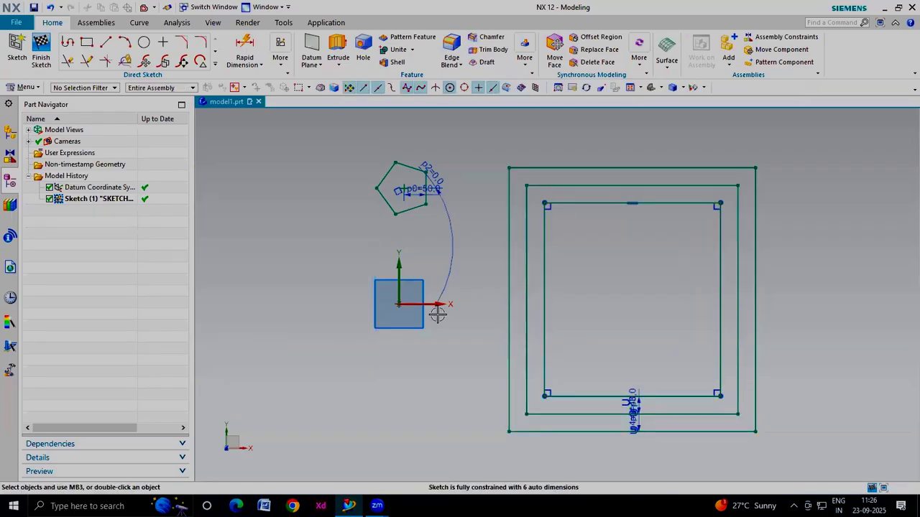
Delete the rectangle together with its offset copies, acknowledging the dimension deletion notice
scroll(437, 314, down, 2)
drag(738, 201, 467, 395)
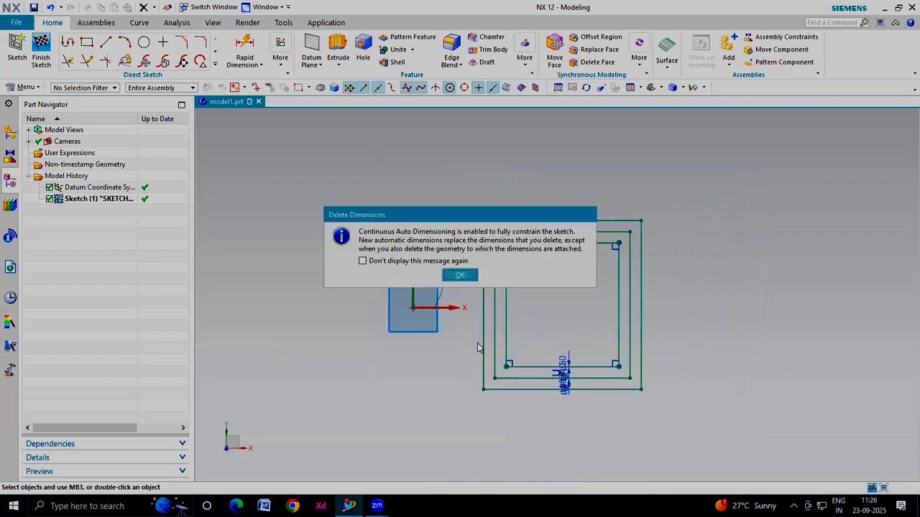
click(460, 276)
Draw a small rectangle above and to the right of the pentagon
click(215, 63)
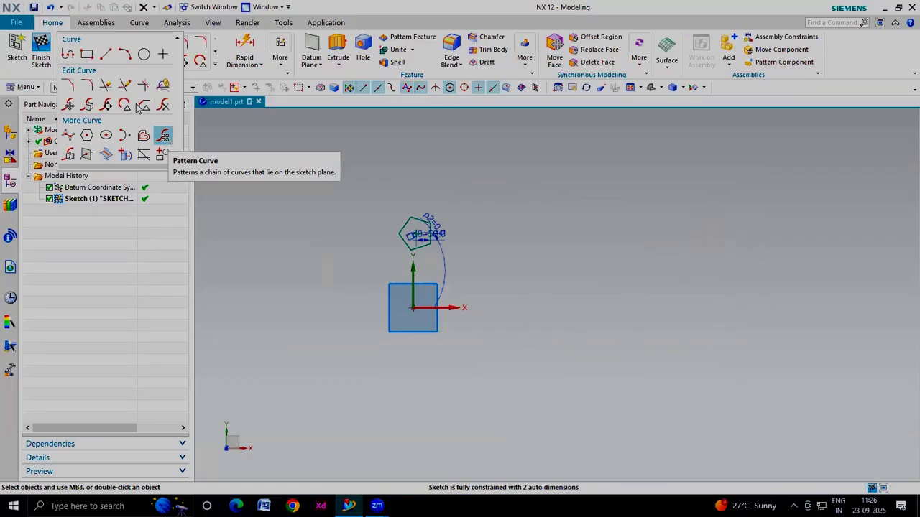
click(86, 54)
click(497, 149)
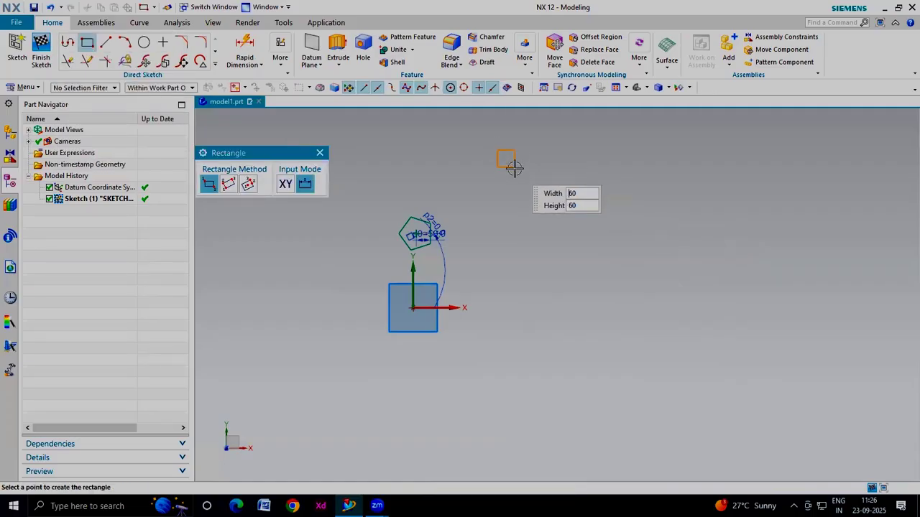
click(521, 179)
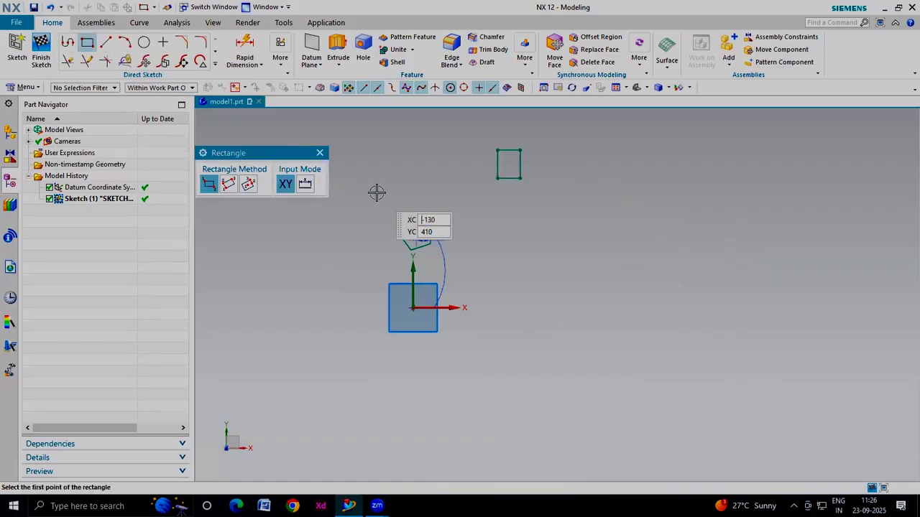
Start Pattern Curve with a Linear layout and select the small rectangle as the curve to pattern
click(214, 64)
click(159, 132)
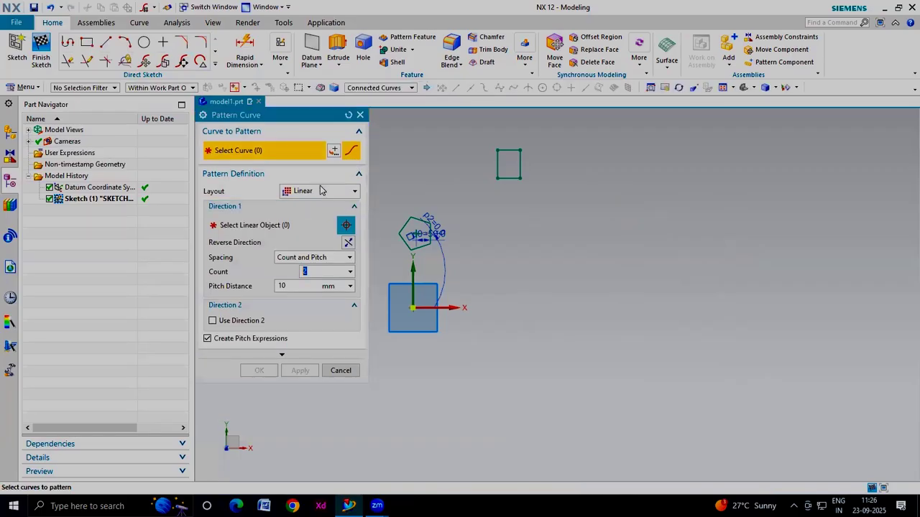
click(322, 191)
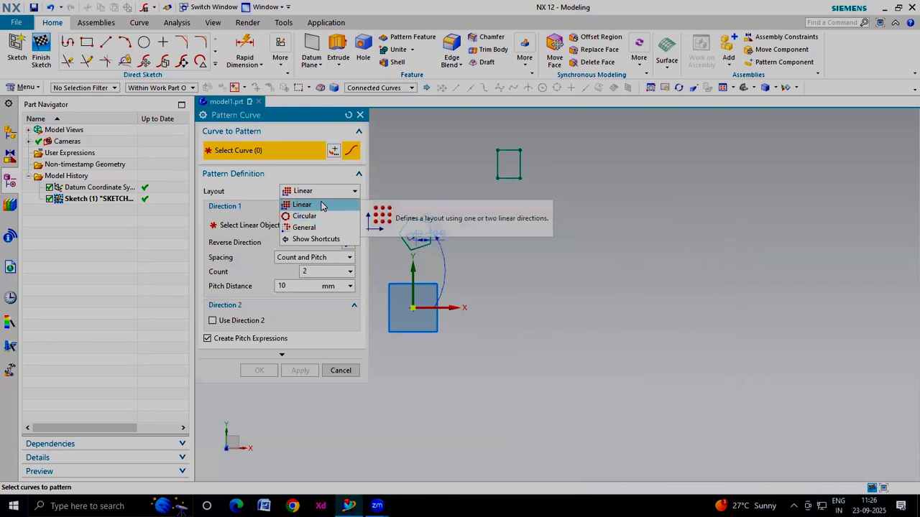
click(322, 205)
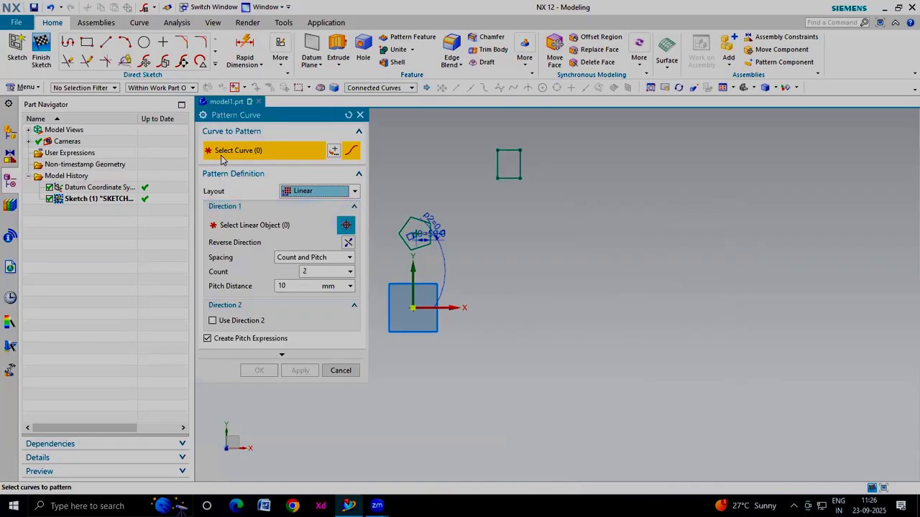
drag(557, 140, 469, 202)
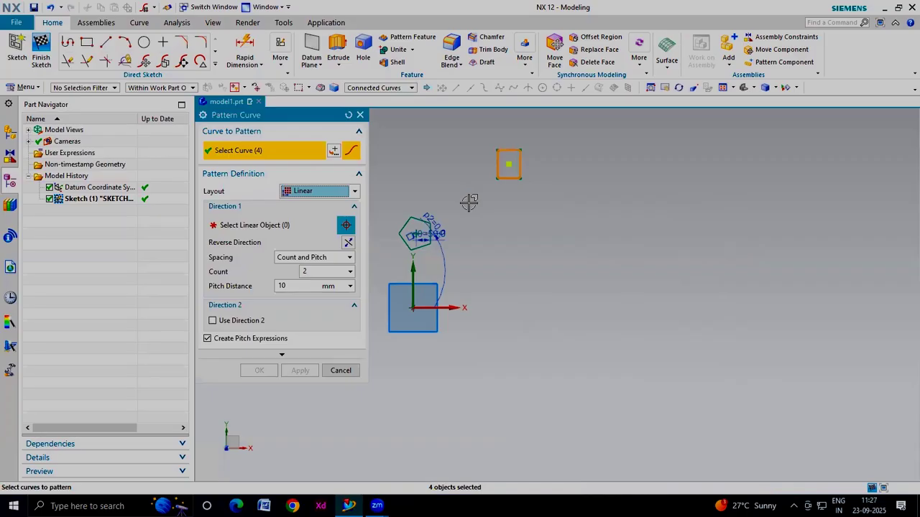
Set the first pattern direction along the sketch horizontal axis with a count of 5 and 150 mm pitch
click(248, 230)
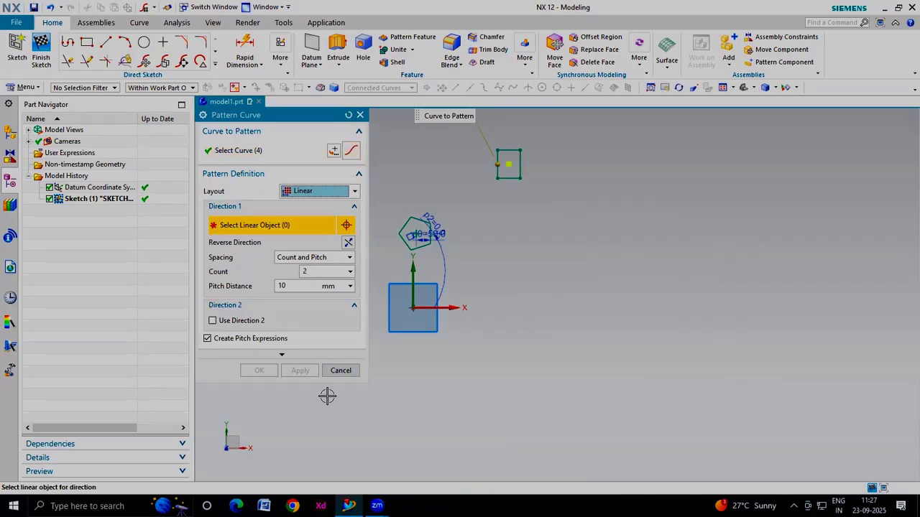
click(456, 307)
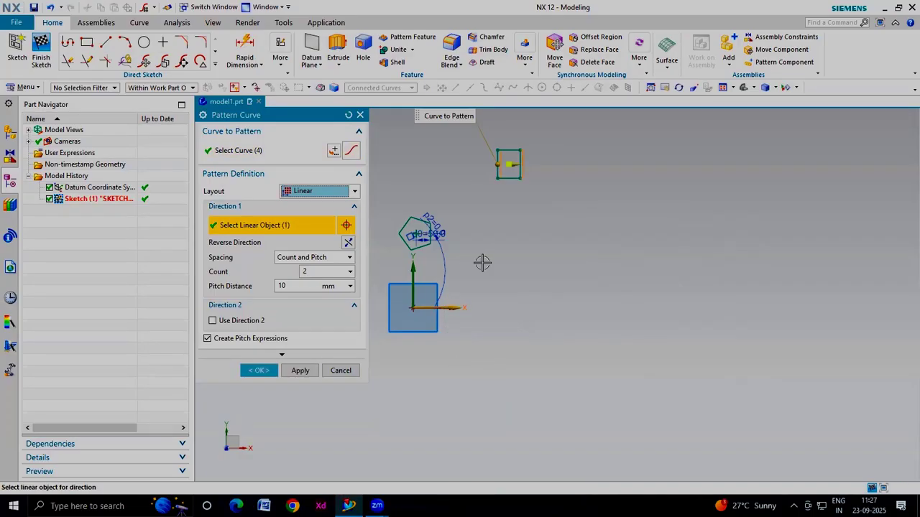
double_click(312, 270)
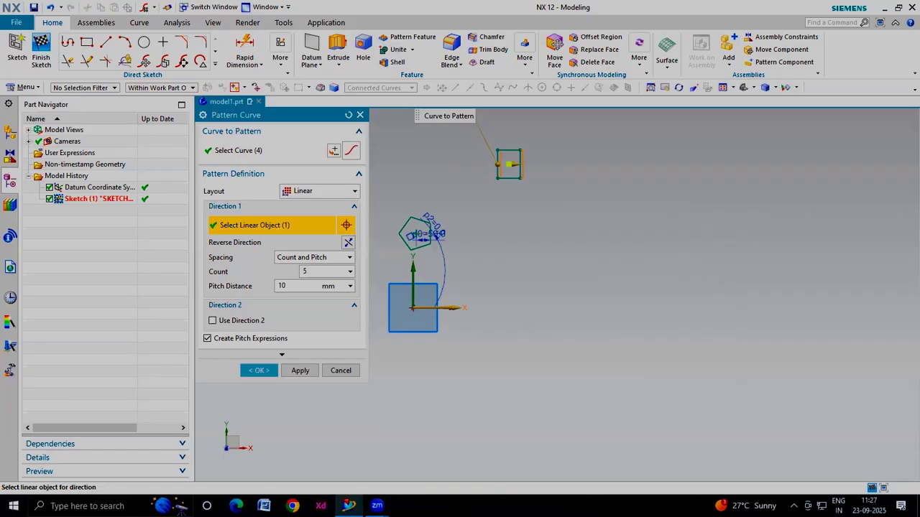
double_click(308, 286)
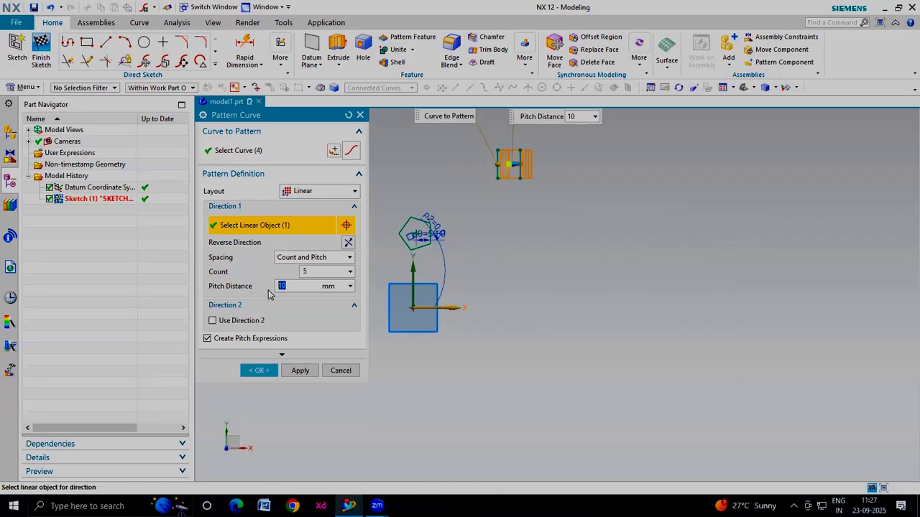
text(5)
click(328, 273)
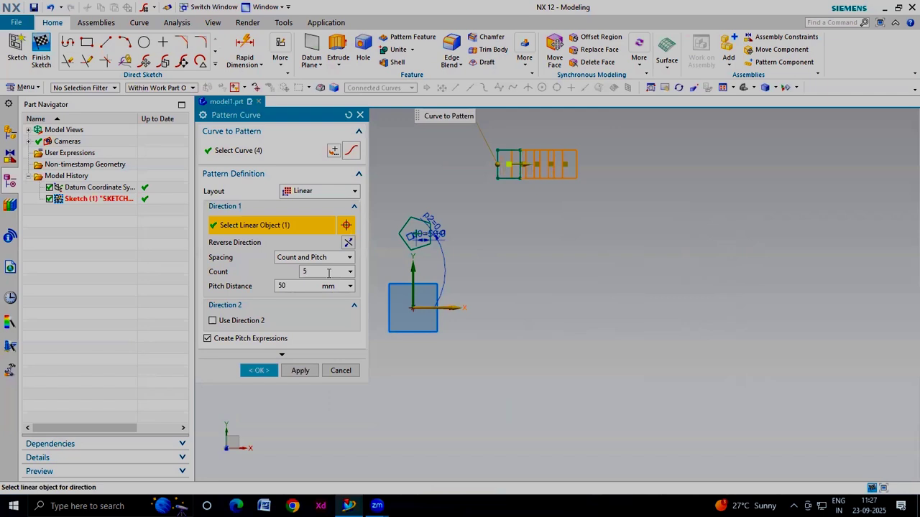
key(Tab)
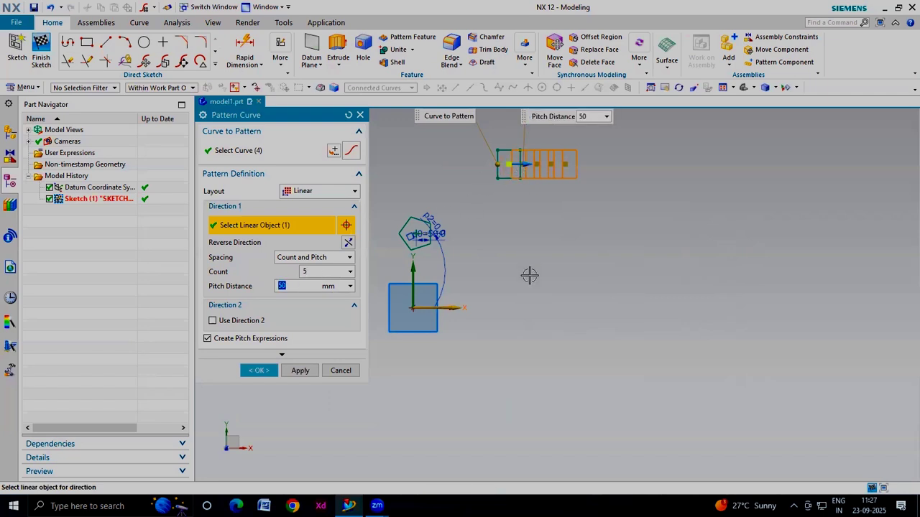
text(1)
click(328, 272)
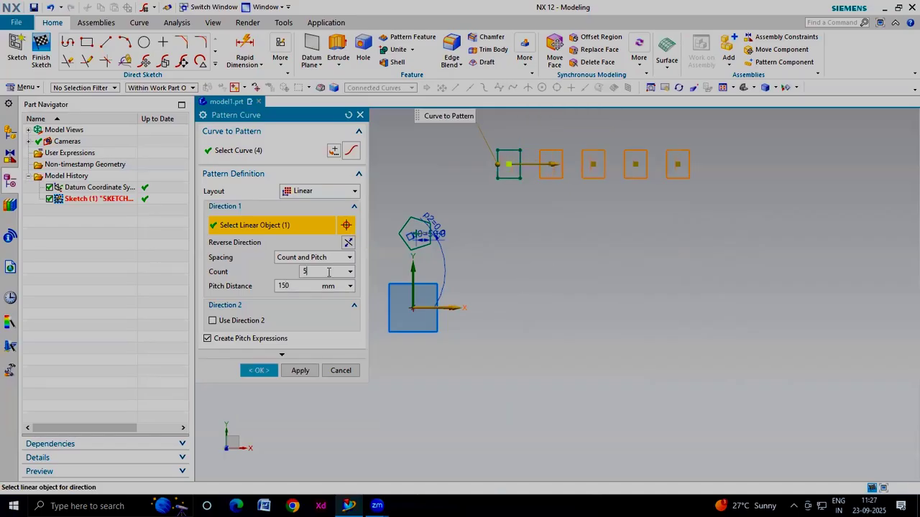
Enable a second direction along the vertical axis, reversed downward, with count 7 and 150 mm pitch, then confirm the pattern
click(239, 321)
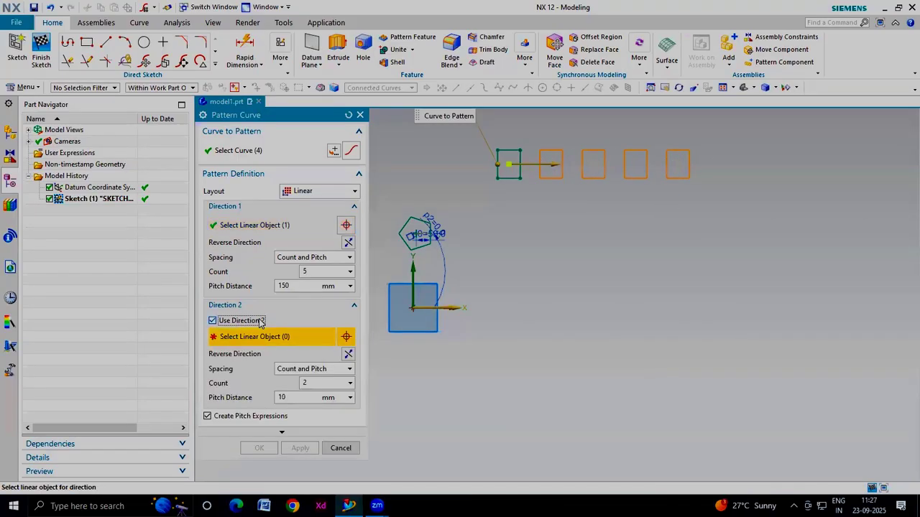
click(413, 269)
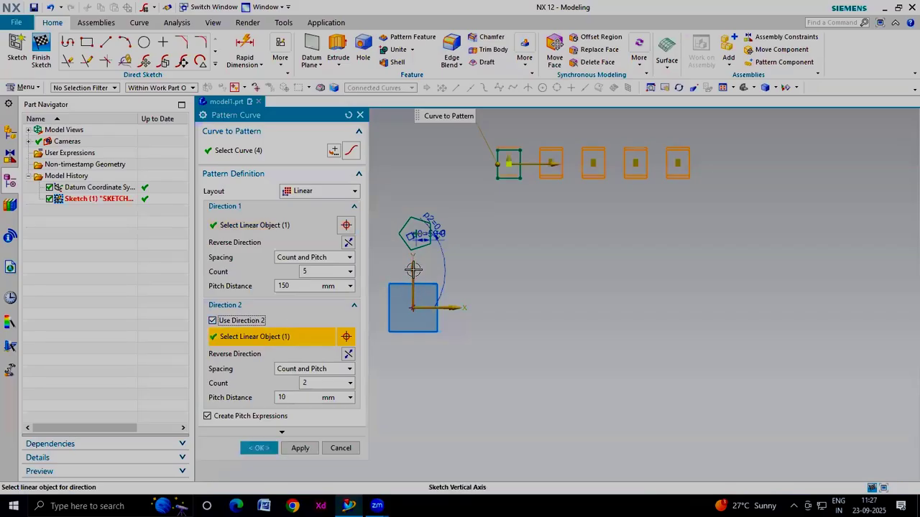
double_click(306, 382)
text(7)
key(Tab)
text(1)
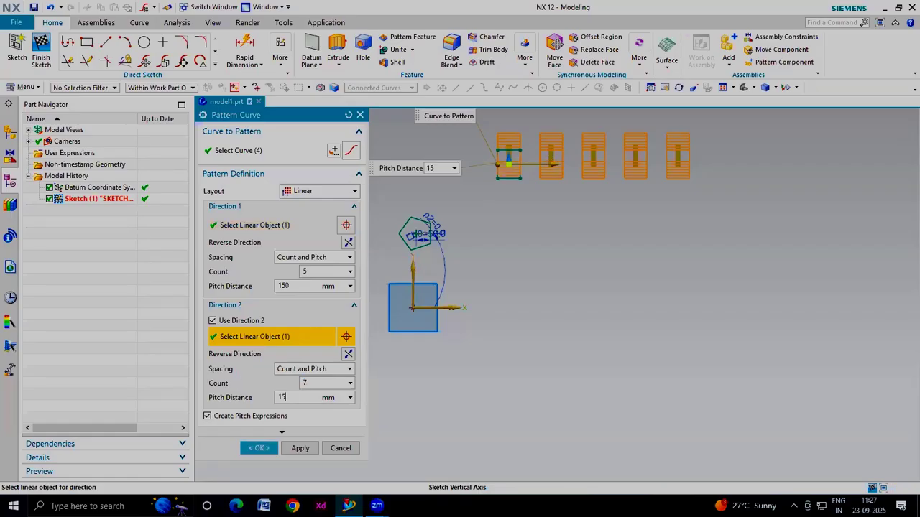
click(324, 383)
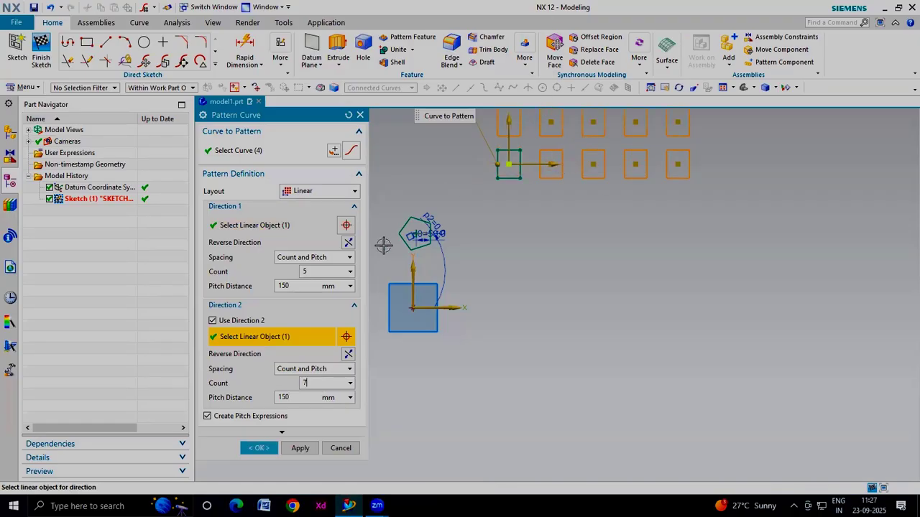
click(348, 353)
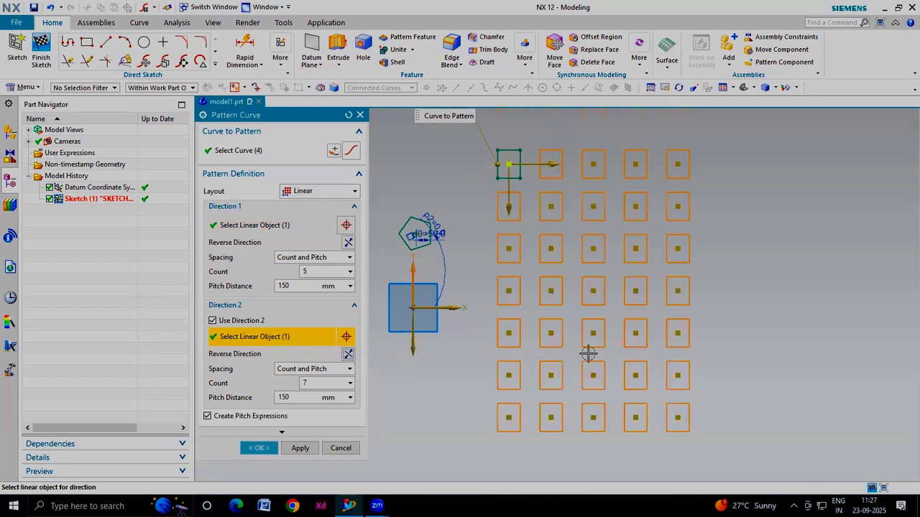
drag(280, 115, 315, 43)
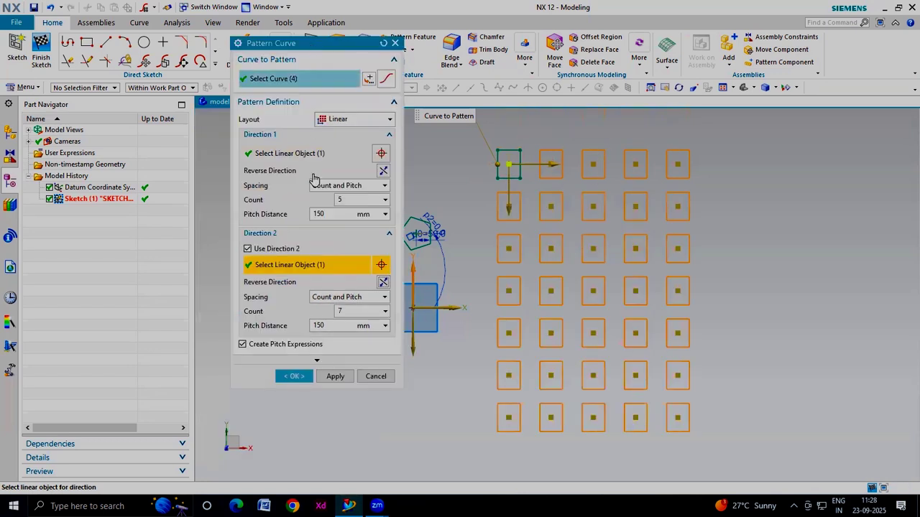
click(294, 376)
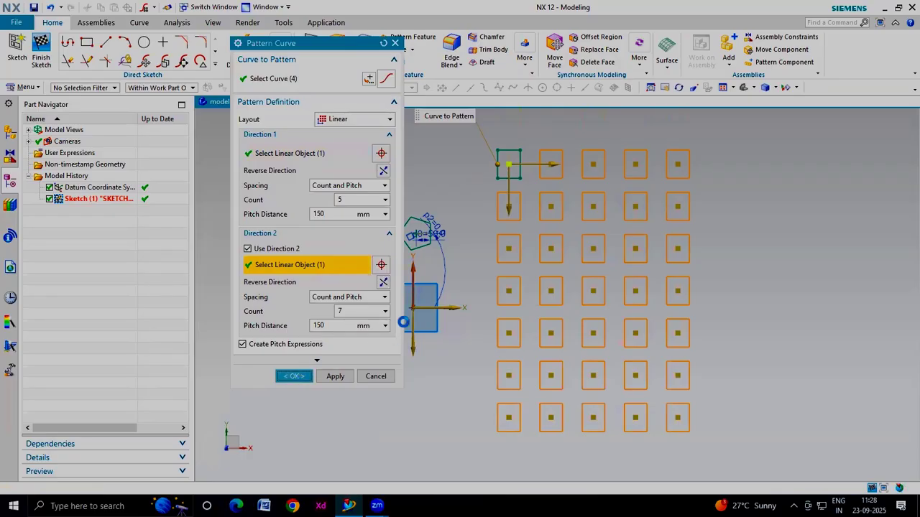
scroll(401, 297, down, 1)
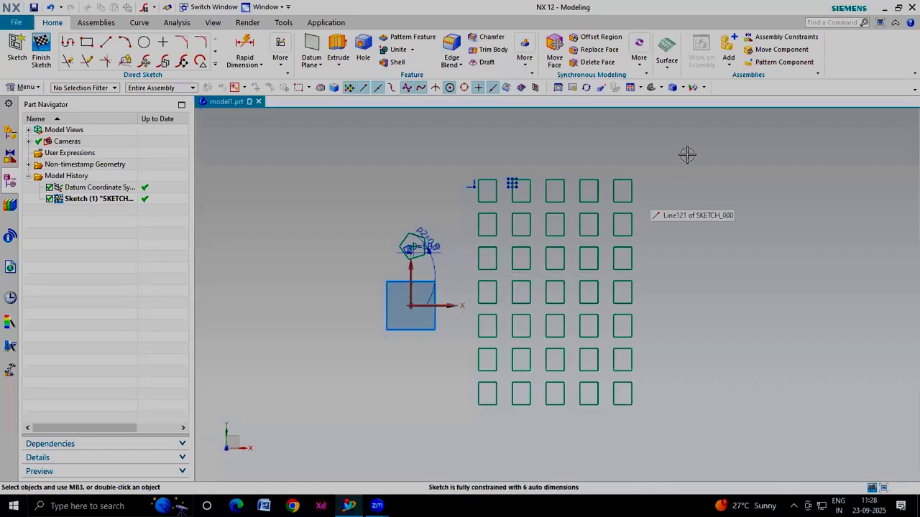
scroll(544, 302, down, 3)
scroll(771, 322, up, 2)
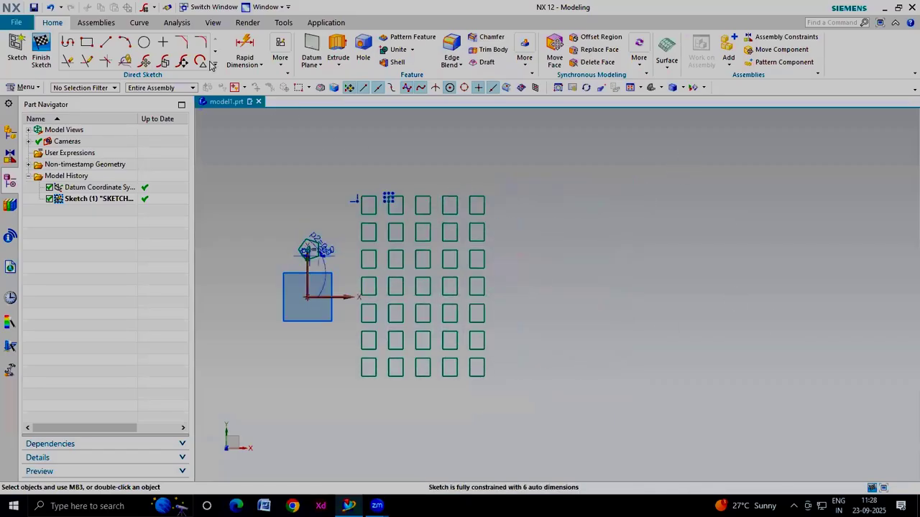
Accept the optimal large-sketch settings and draw a large circle to the right of the rectangle pattern
click(144, 41)
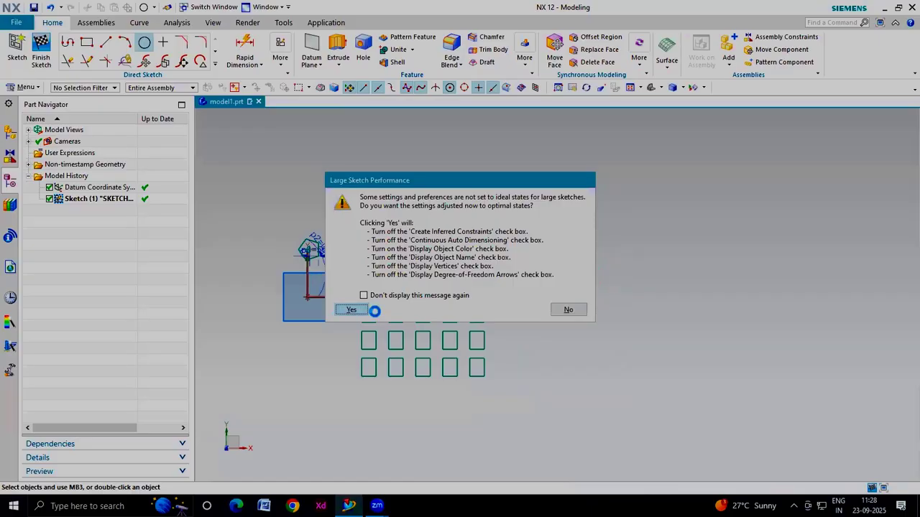
click(351, 309)
click(652, 279)
click(695, 367)
click(652, 279)
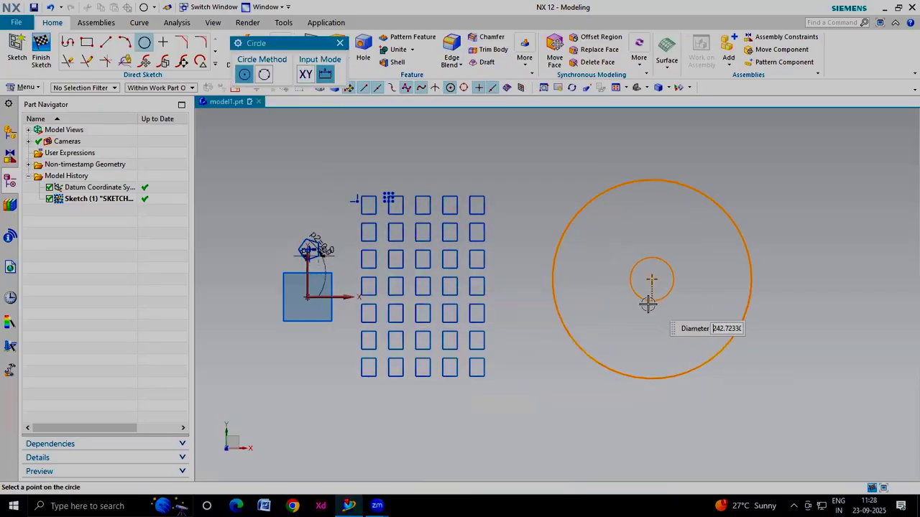
key(Escape)
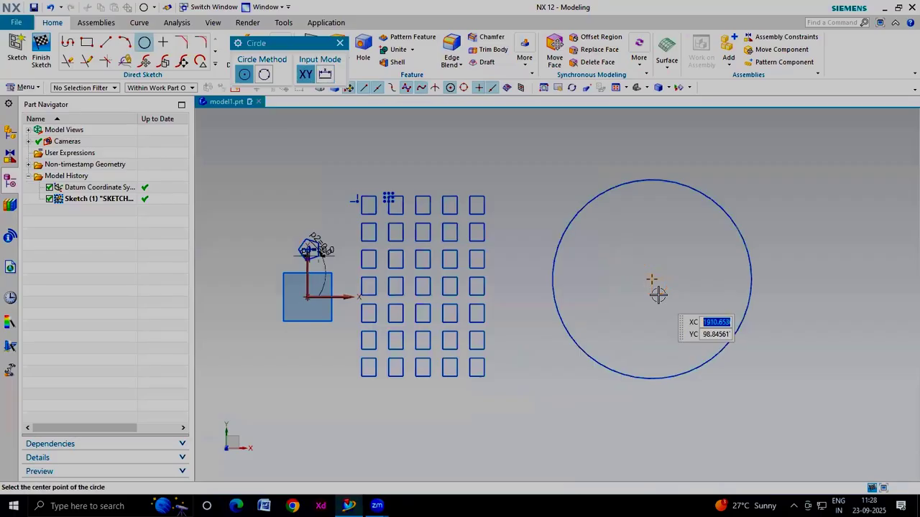
Draw a small circle about 74 mm in diameter centred on the large circle's lower-right edge
click(719, 352)
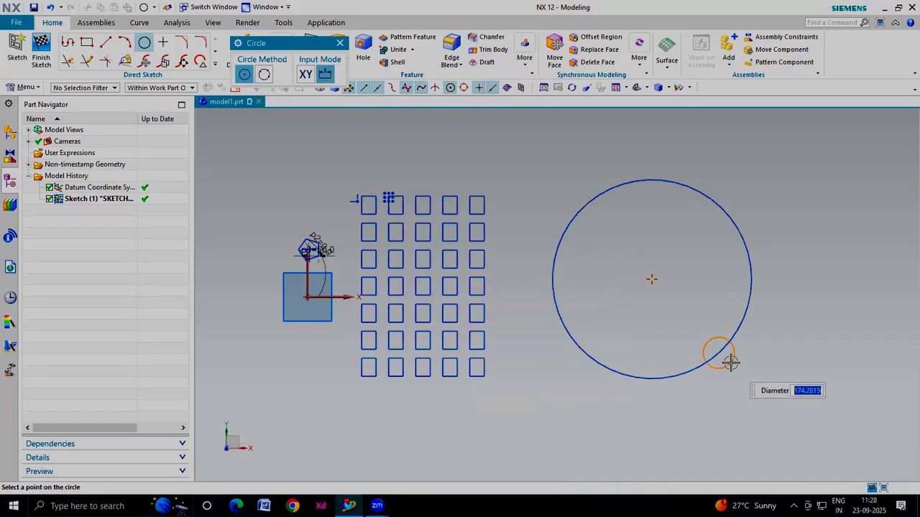
click(730, 363)
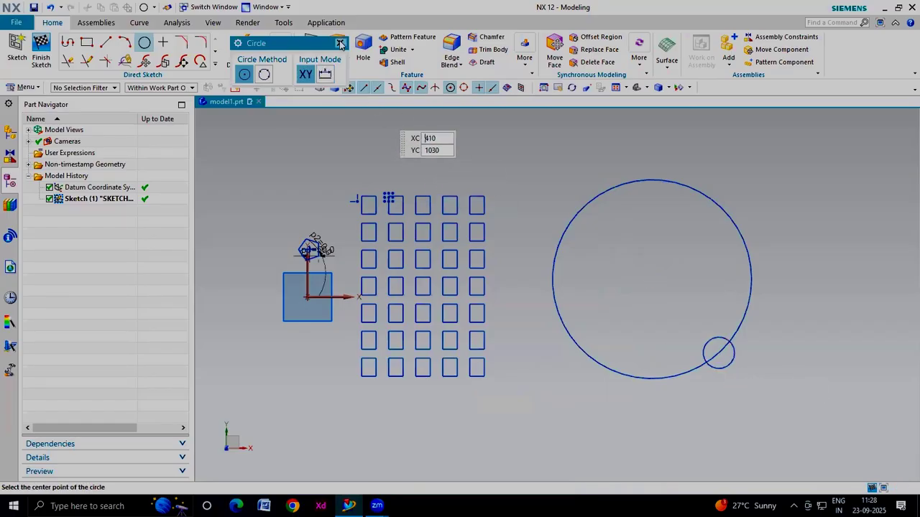
key(Escape)
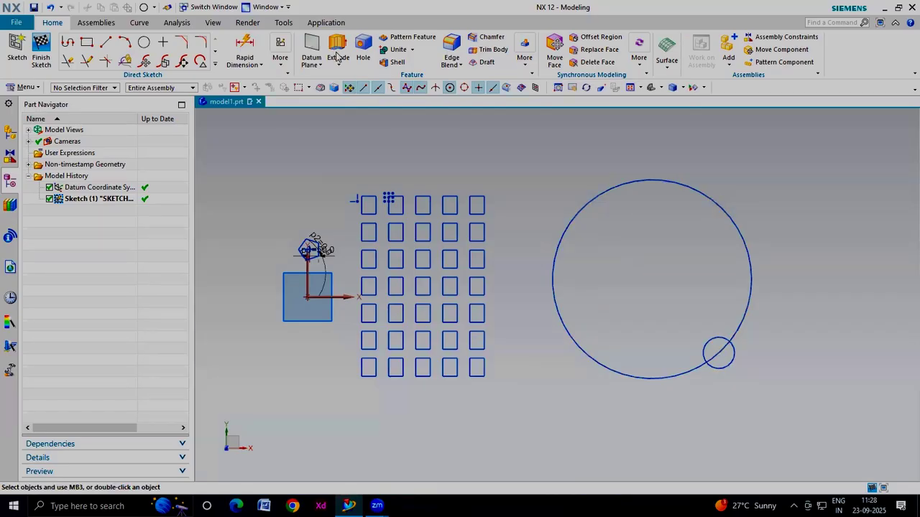
Start Pattern Curve with a Circular layout, select the small circle, and use the large circle's centre as rotation point
click(215, 63)
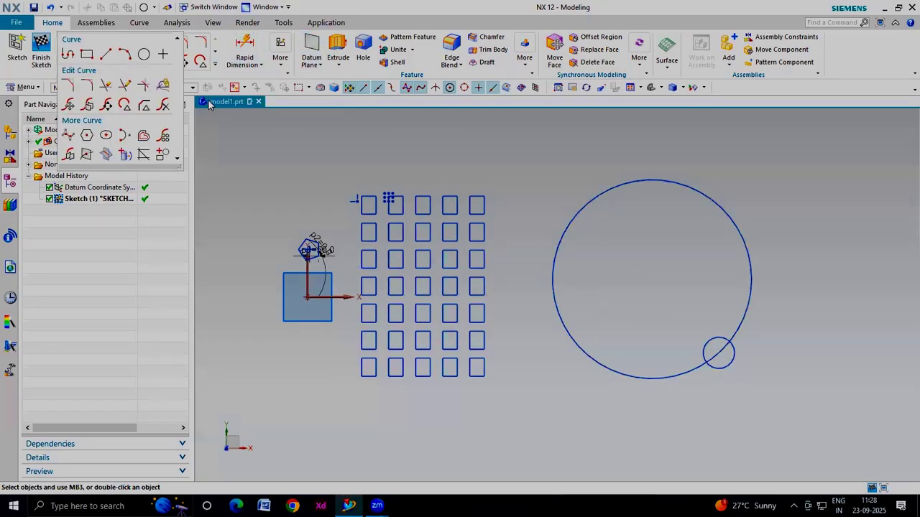
click(164, 136)
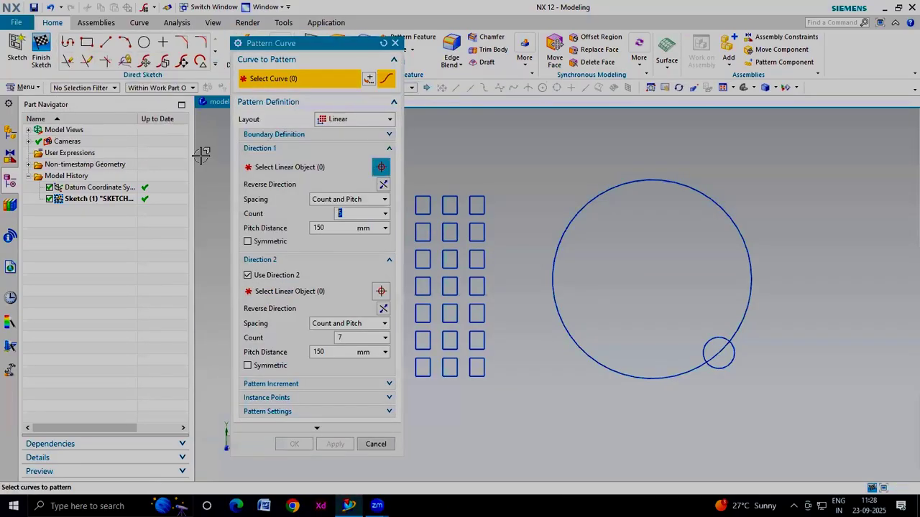
click(355, 120)
click(348, 141)
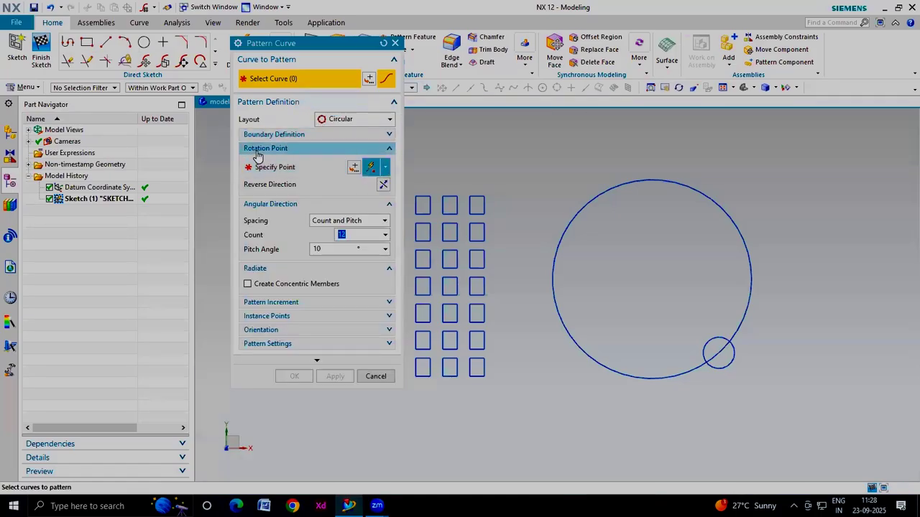
click(732, 359)
click(268, 169)
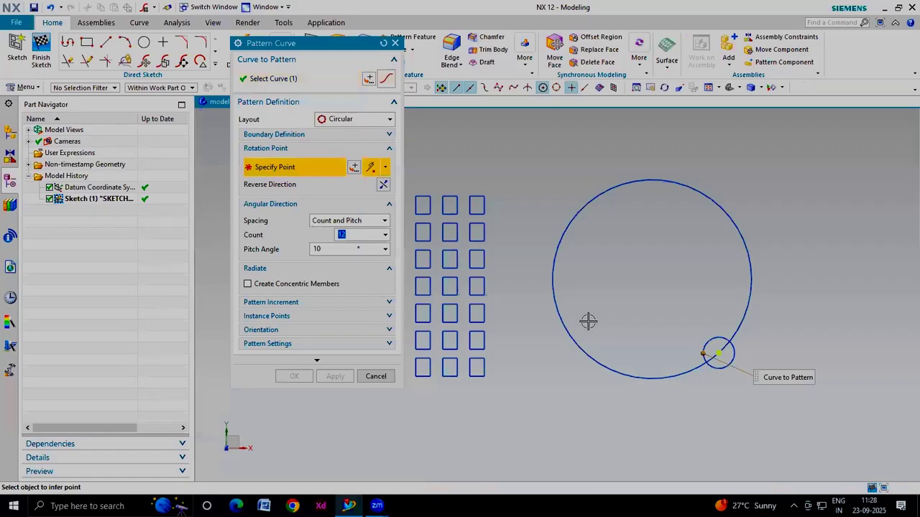
click(652, 279)
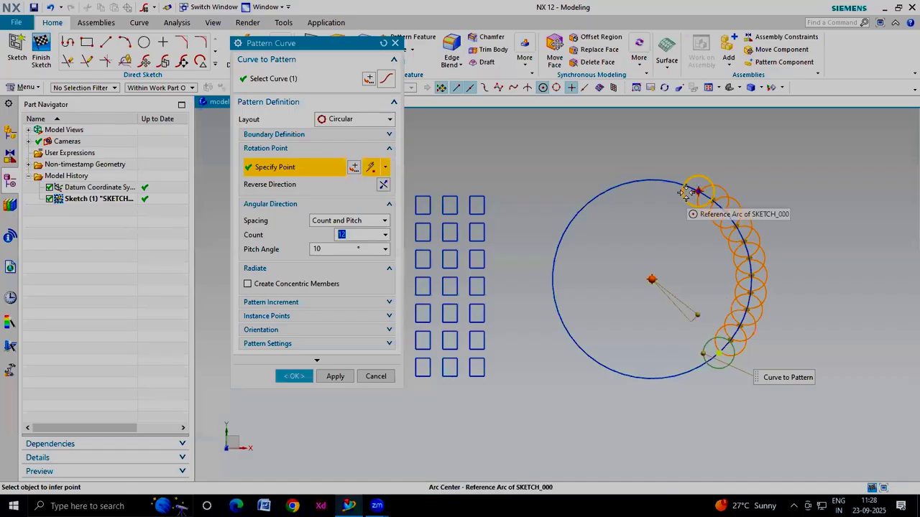
Set spacing to Count and Span with a 360° span angle and count of 8, then confirm the pattern
click(350, 221)
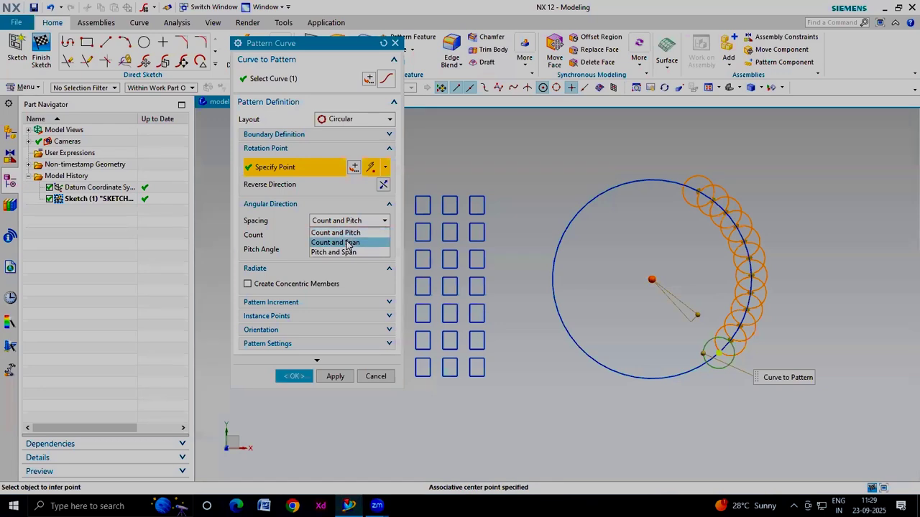
click(348, 243)
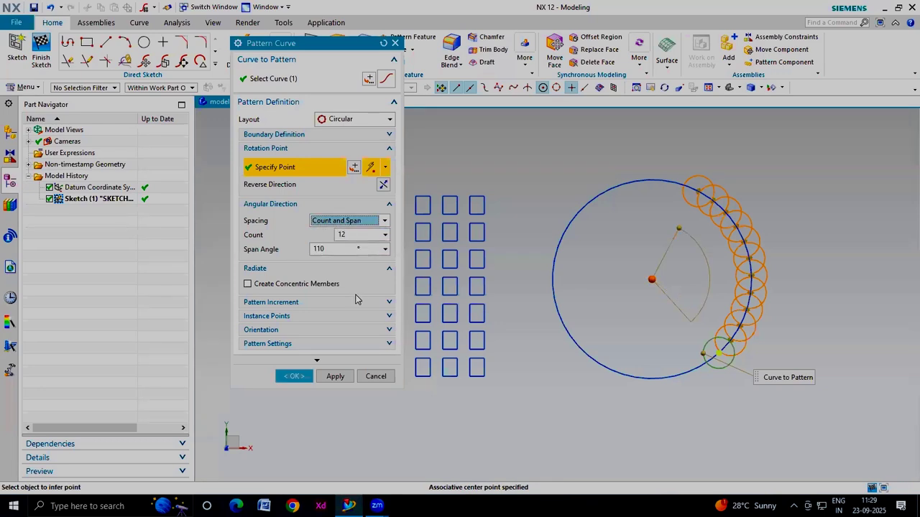
click(320, 249)
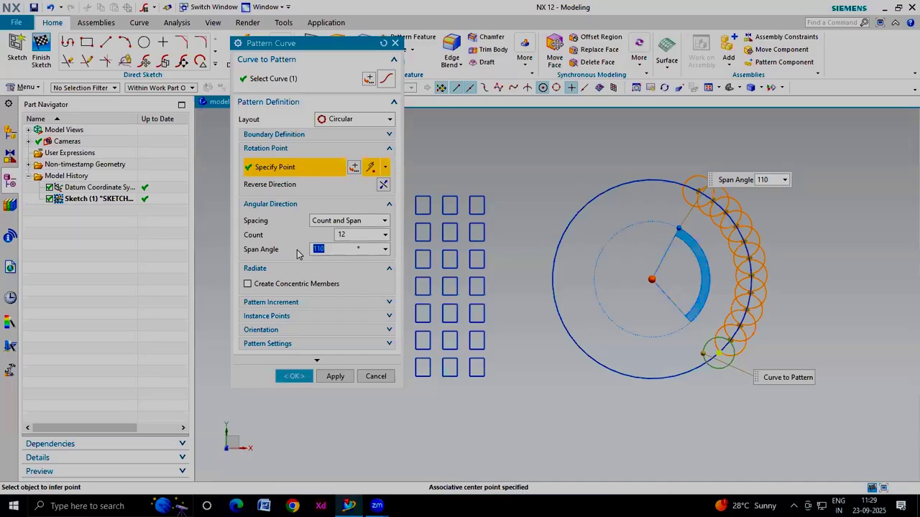
text(36)
click(365, 235)
drag(361, 234, 302, 237)
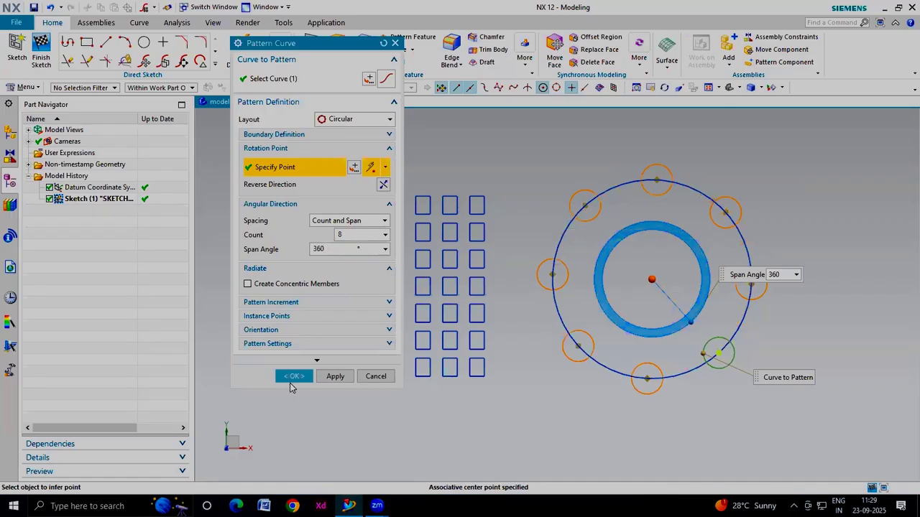
click(291, 382)
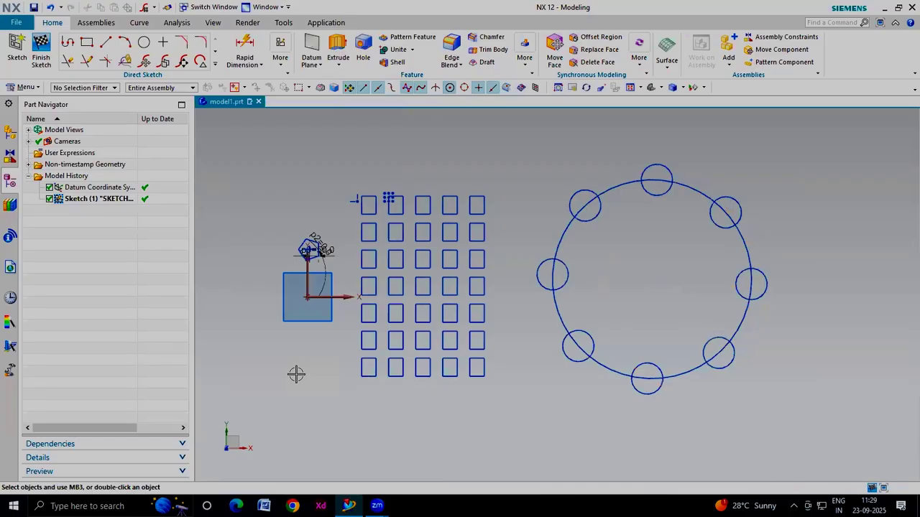
Box-select and delete the circles, rectangle pattern and other sketch curves
scroll(594, 298, down, 2)
drag(733, 191, 441, 376)
key(Delete)
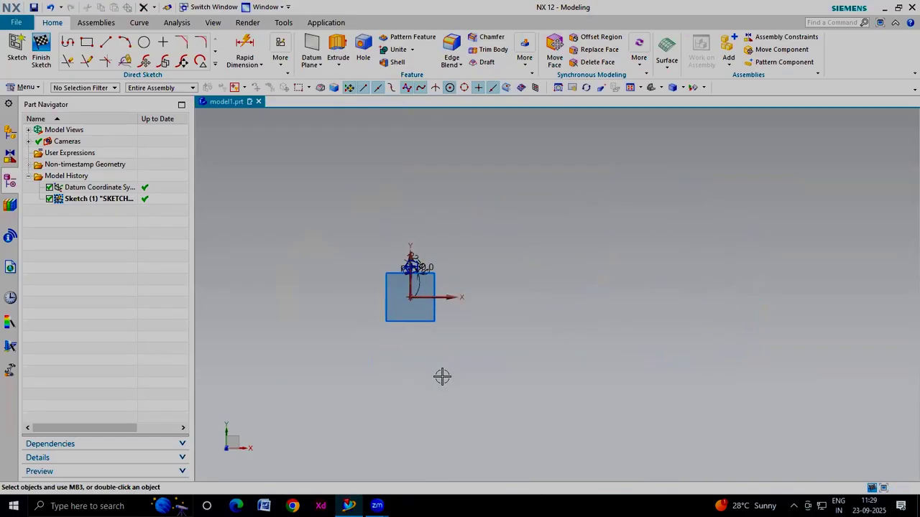
Draw an inclined line rising to the right and a vertical line down from its upper end
click(214, 64)
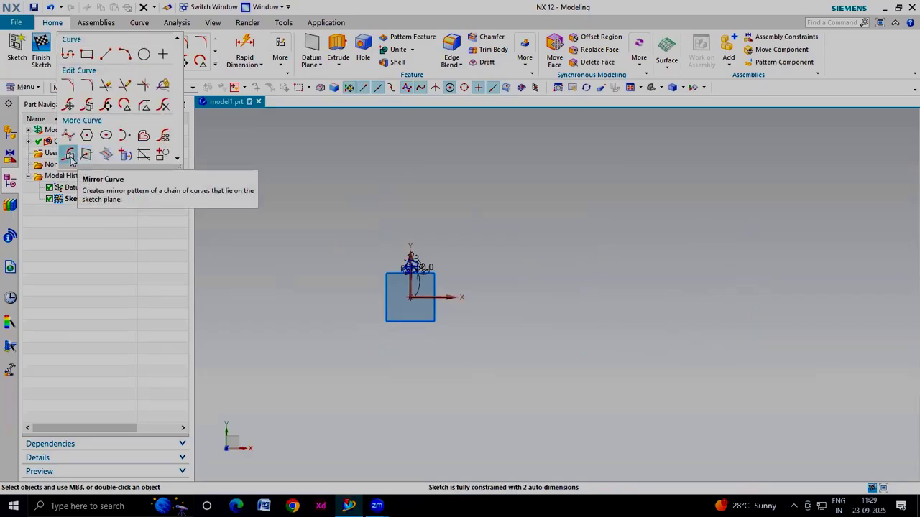
click(106, 54)
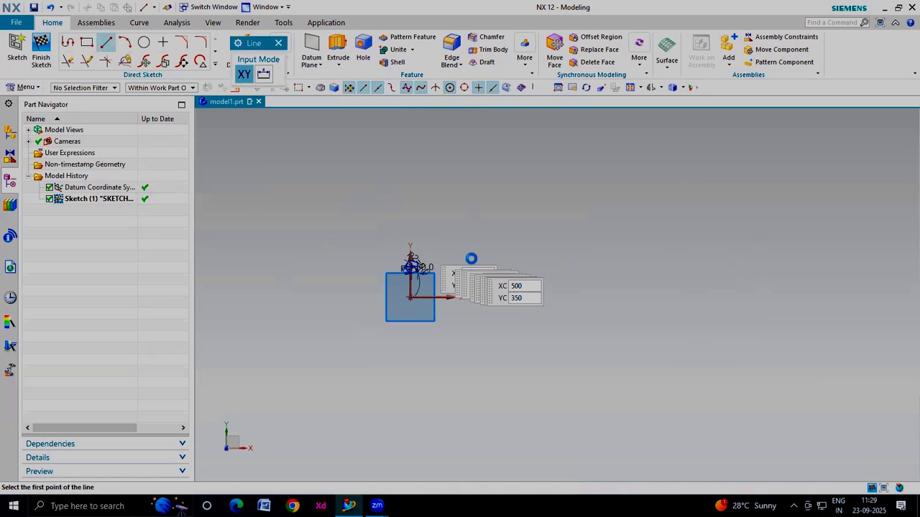
click(611, 182)
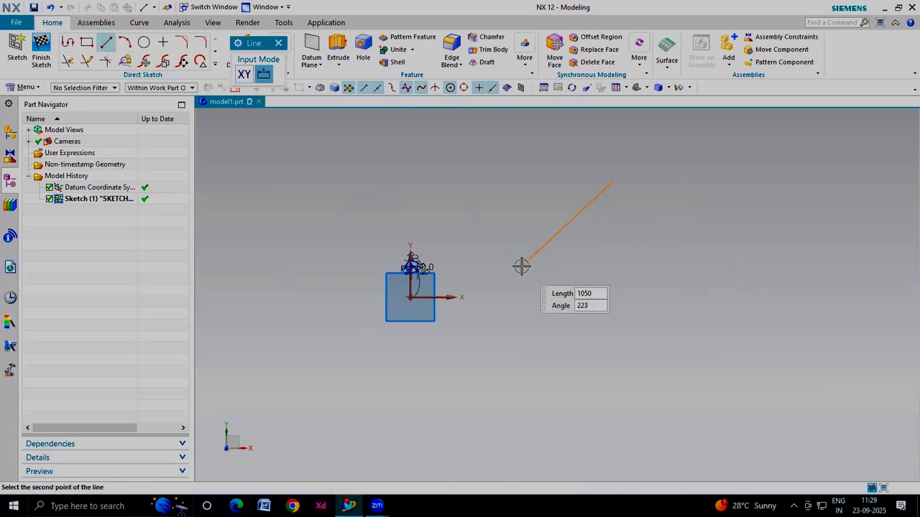
click(106, 42)
click(105, 42)
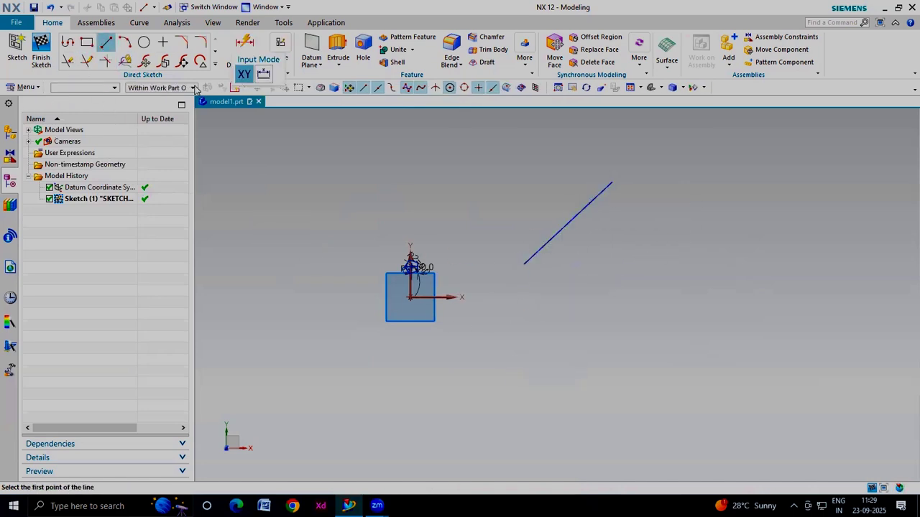
click(611, 183)
click(608, 275)
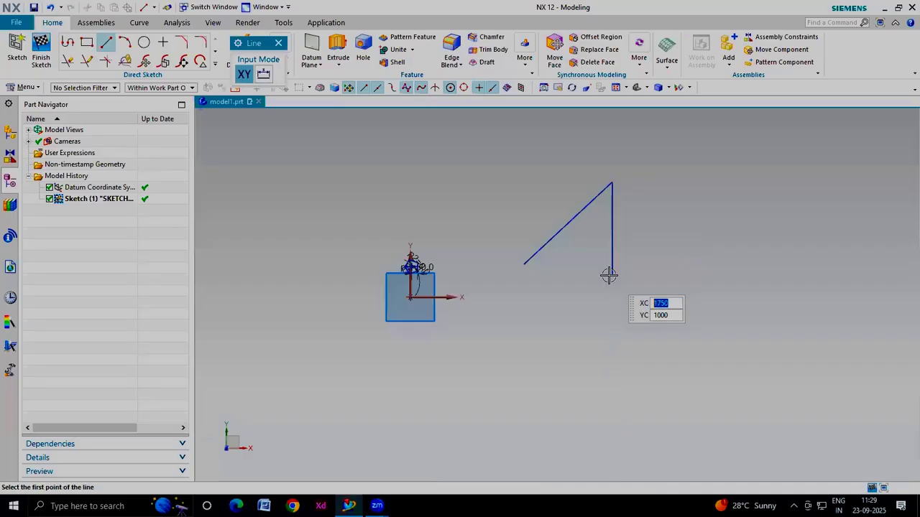
key(Escape)
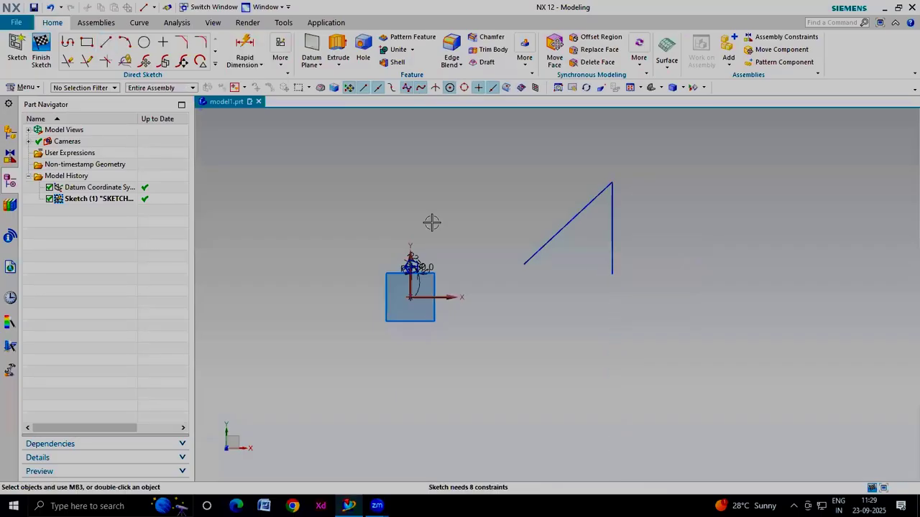
Start Mirror Curve and set the curve selection rule to Single Curve
click(215, 64)
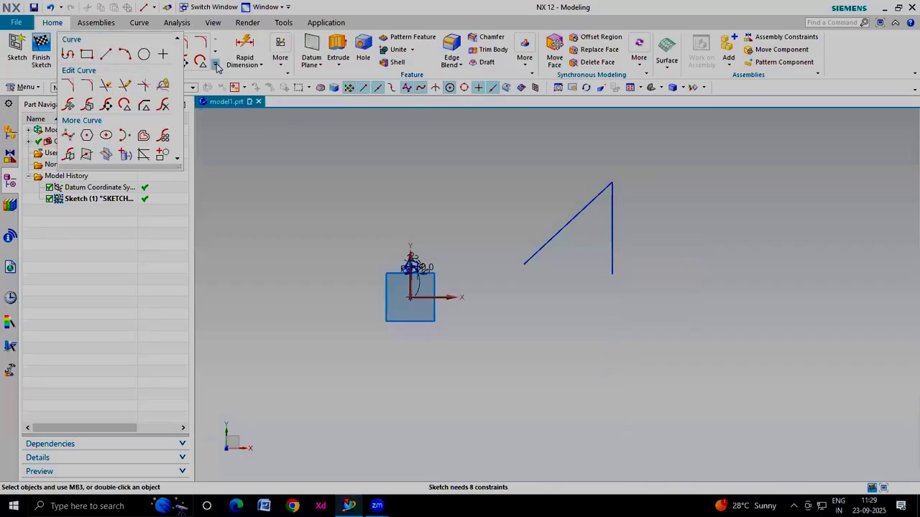
click(69, 157)
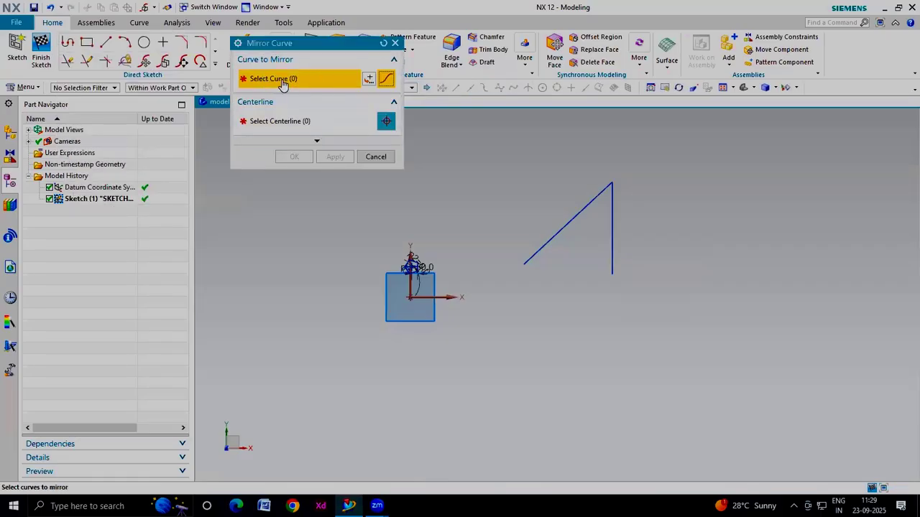
click(577, 216)
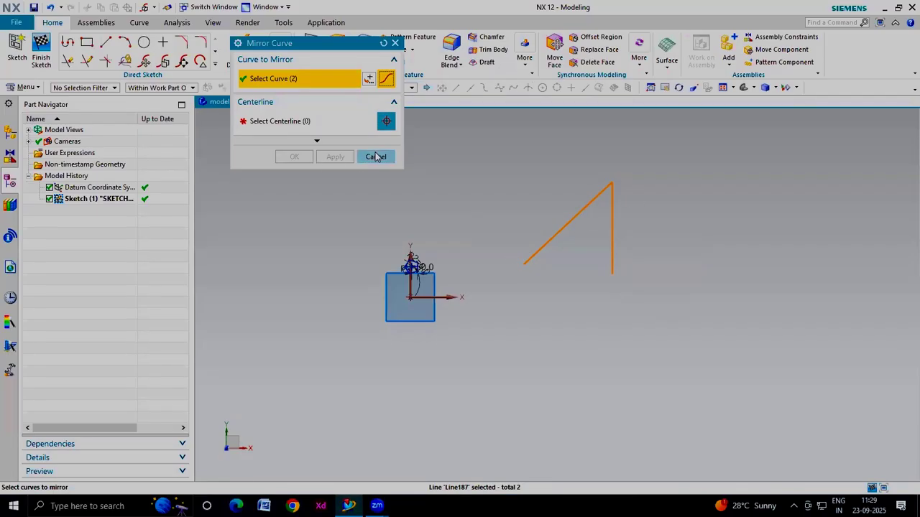
click(383, 44)
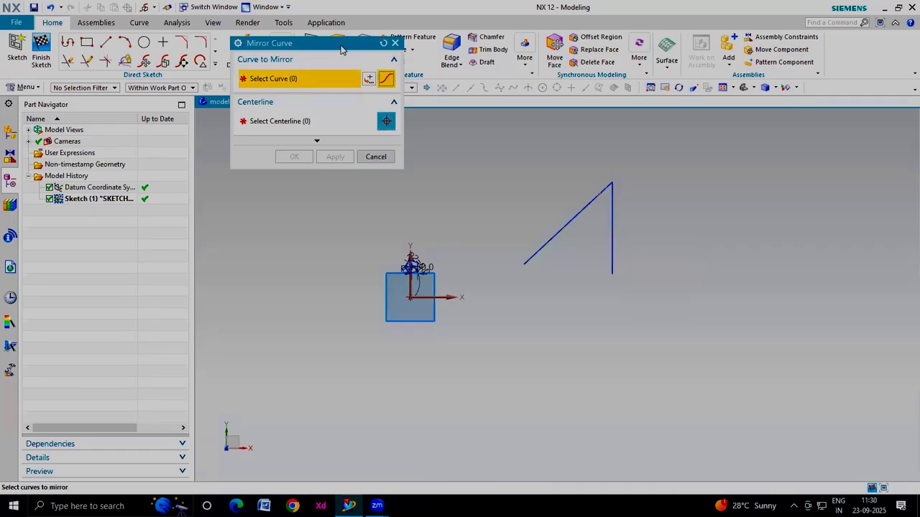
drag(342, 49, 247, 90)
click(412, 88)
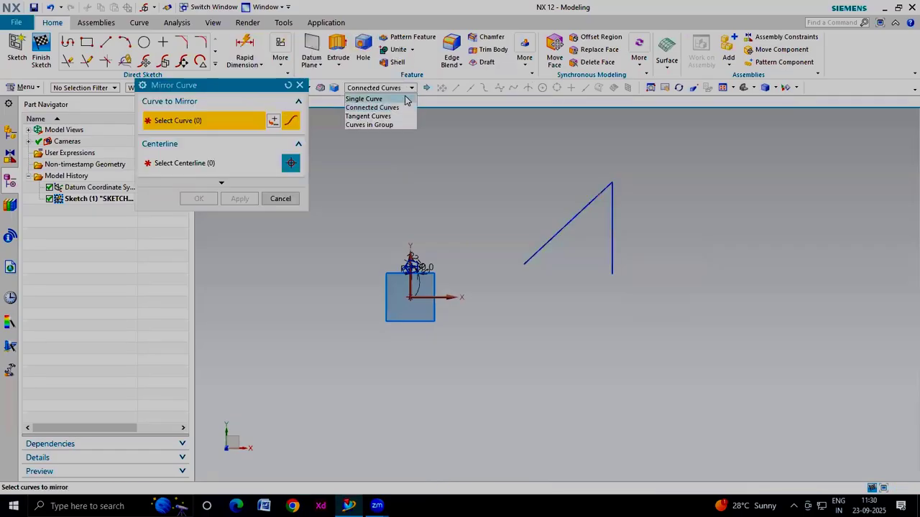
click(405, 99)
Mirror the inclined line about the vertical line as centreline
click(556, 233)
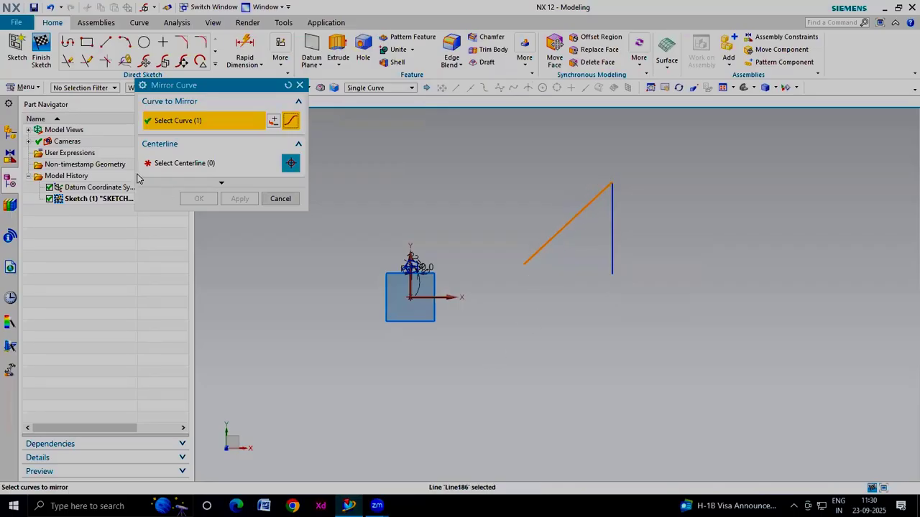
click(173, 164)
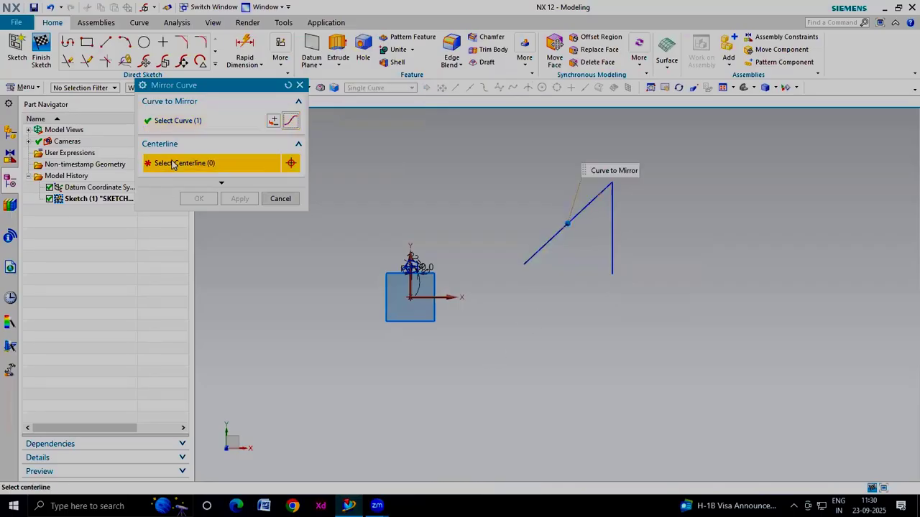
click(611, 232)
click(191, 203)
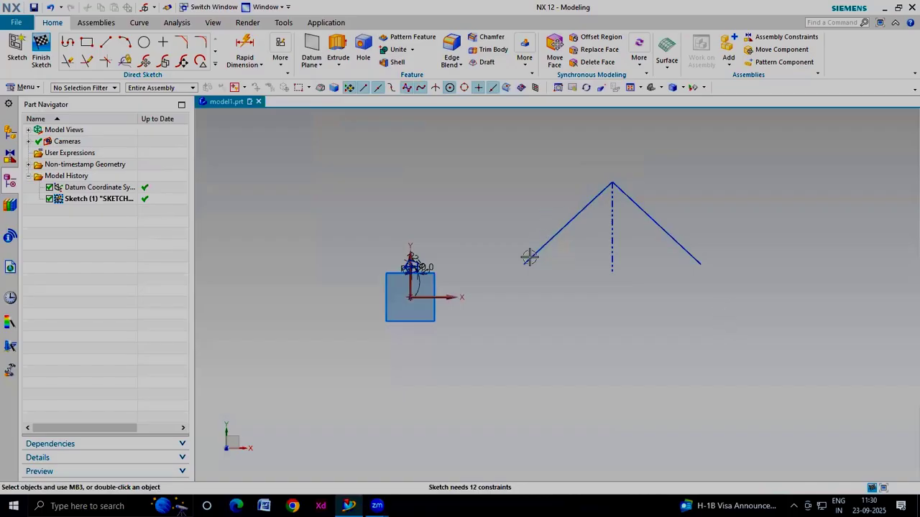
Dimension the length of the left inclined line
click(243, 49)
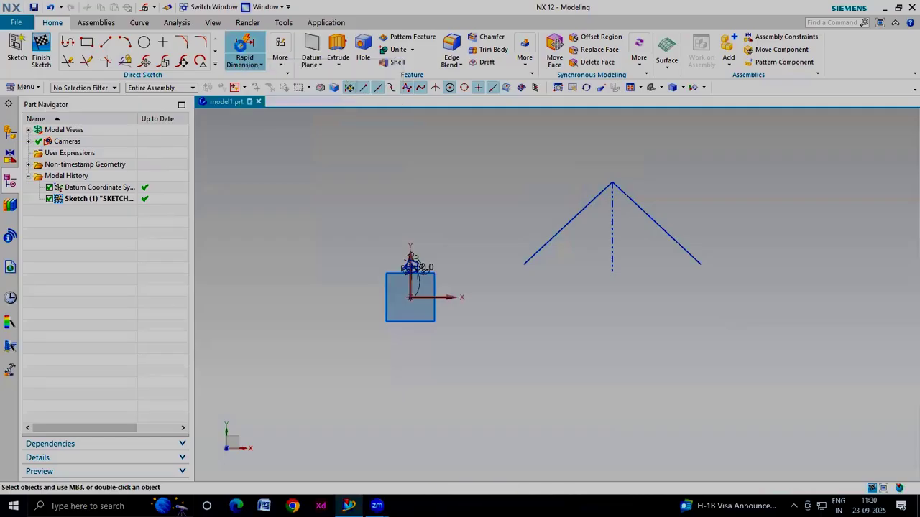
click(560, 230)
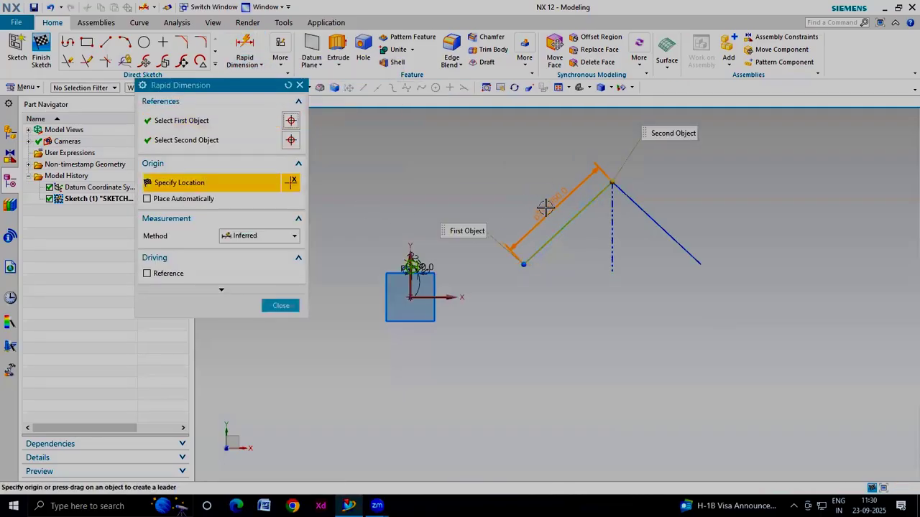
click(544, 206)
click(280, 305)
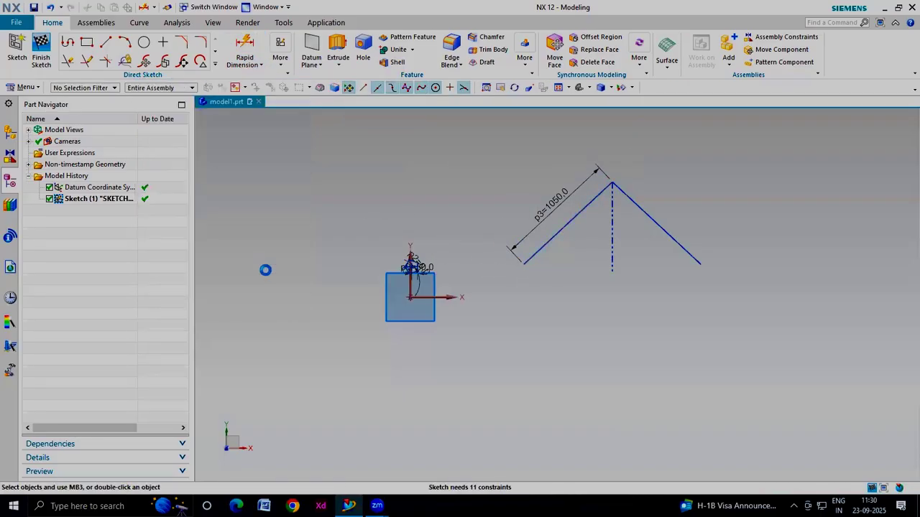
Draw a circle above and to the left of the sketch origin
click(144, 42)
click(317, 235)
click(323, 278)
Add a diameter dimension to the circle with Rapid Dimension, placing it above the circle's upper right side
click(244, 85)
click(242, 56)
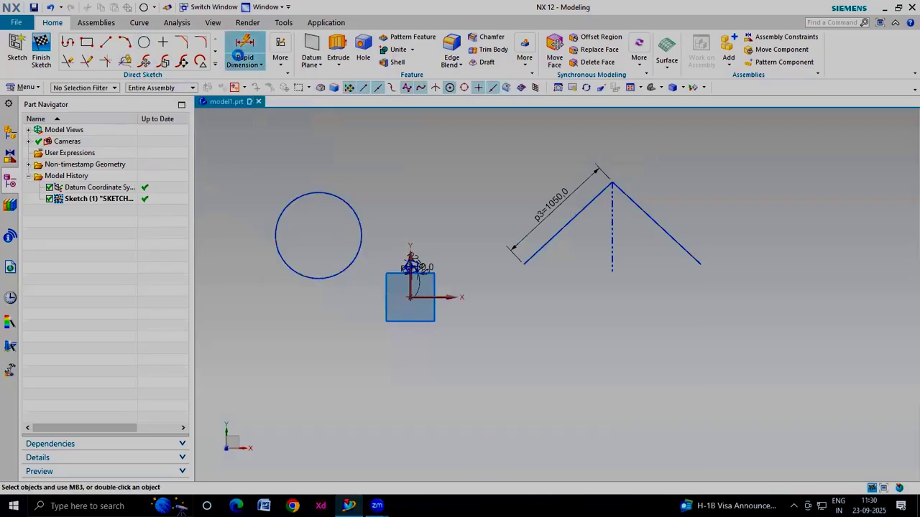
click(319, 194)
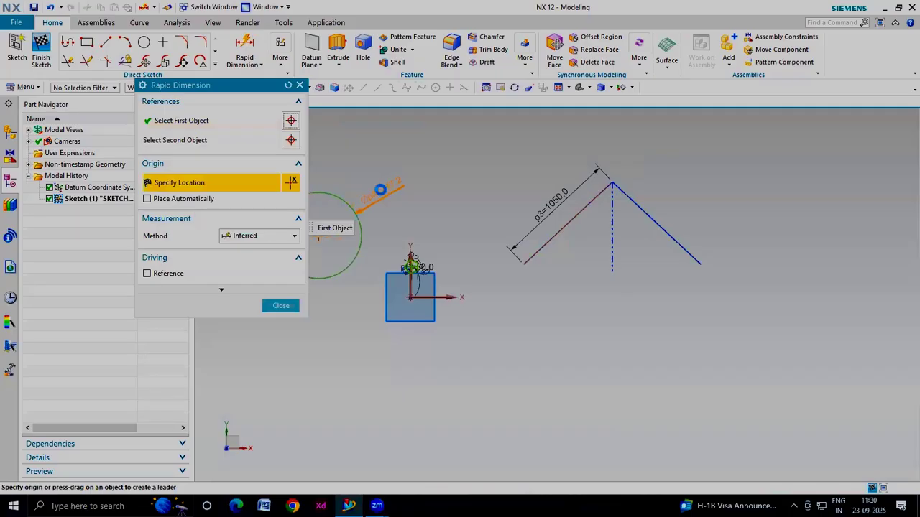
click(368, 189)
click(279, 307)
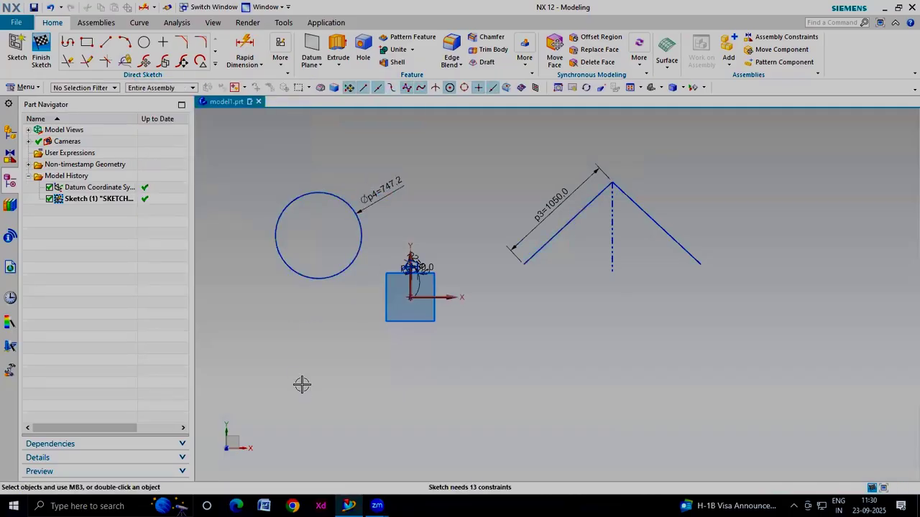
Add an angular dimension between the left inclined line and the vertical centreline with Rapid Dimension
click(243, 46)
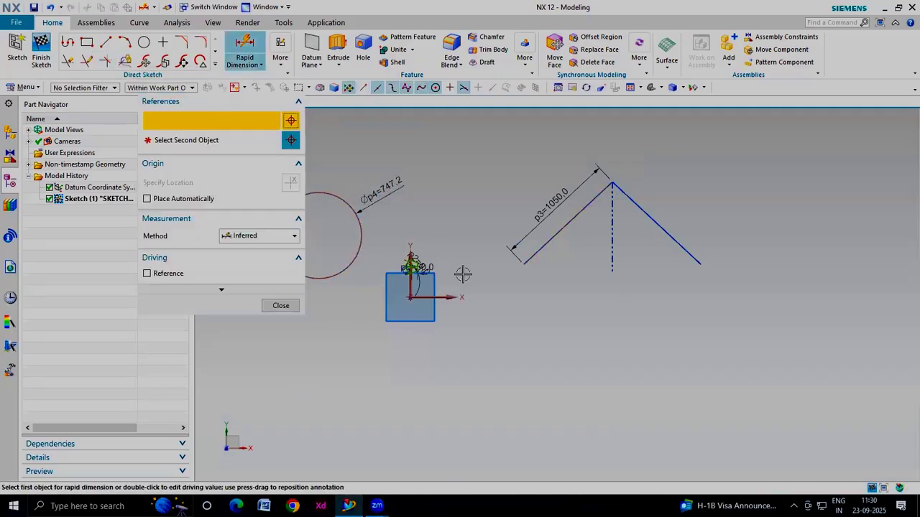
click(568, 223)
click(611, 237)
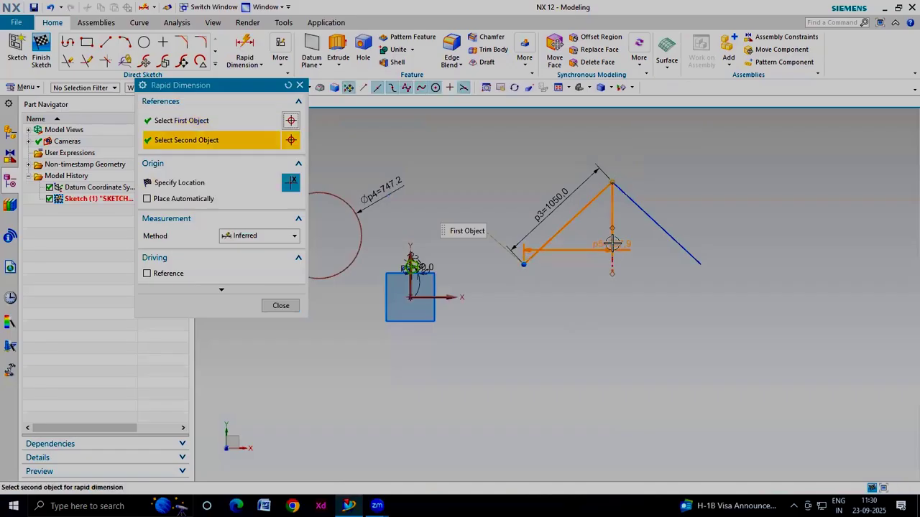
click(570, 268)
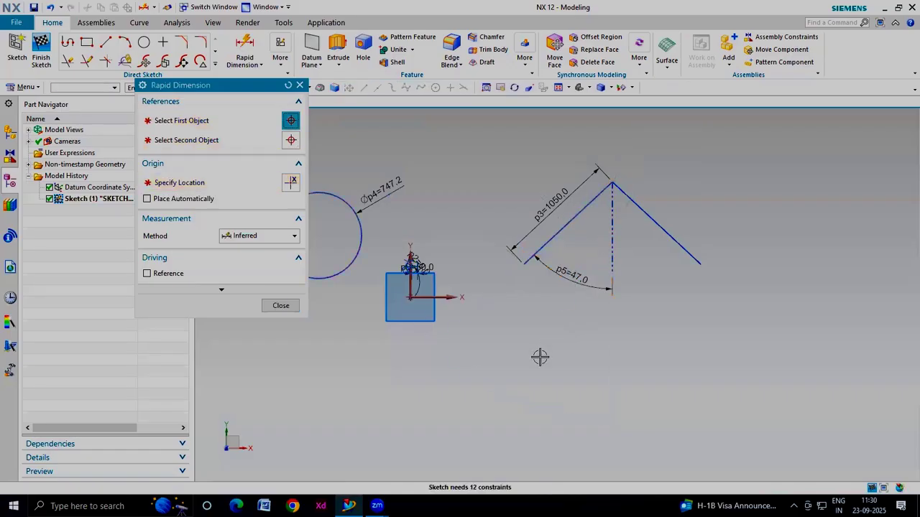
click(281, 305)
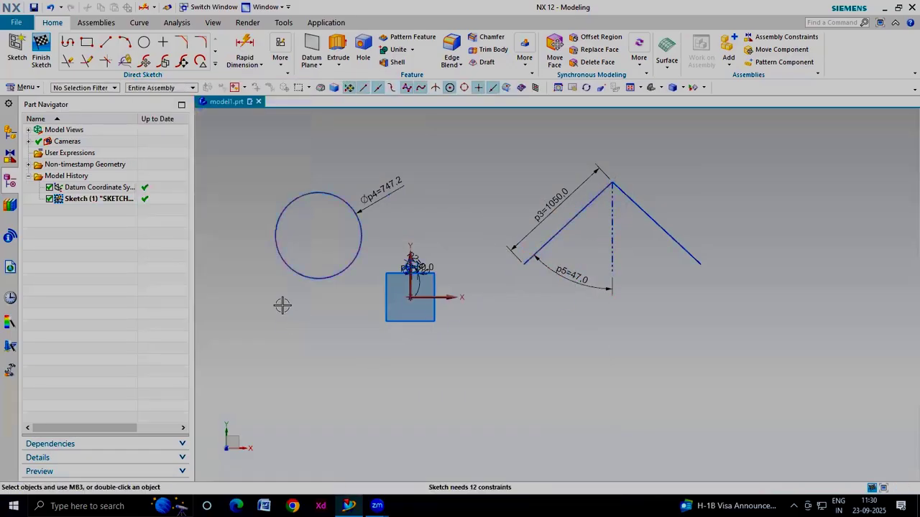